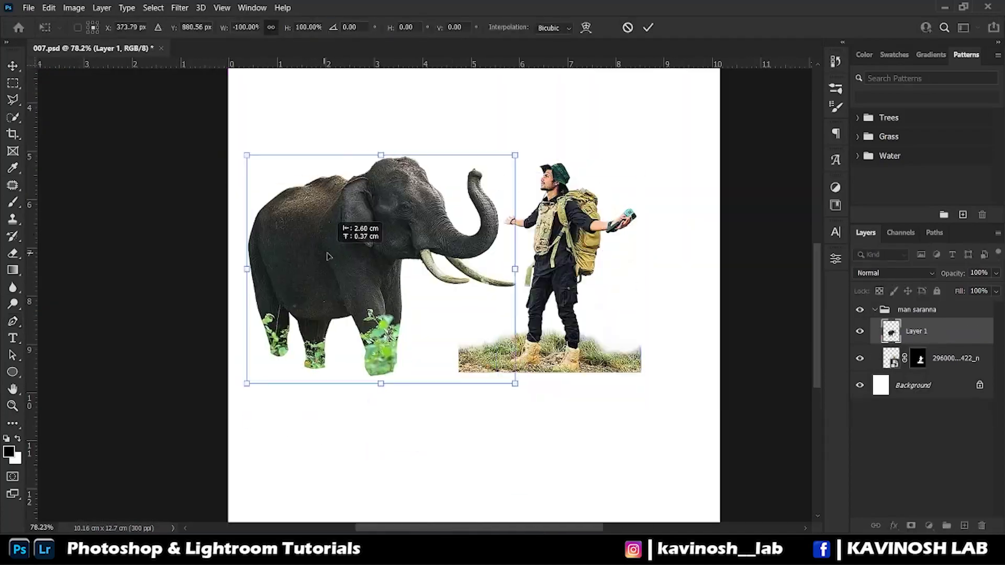
Enlarge the elephant with Free Transform and shift the backpacker slightly right.
left_click_drag(504, 225, 492, 137)
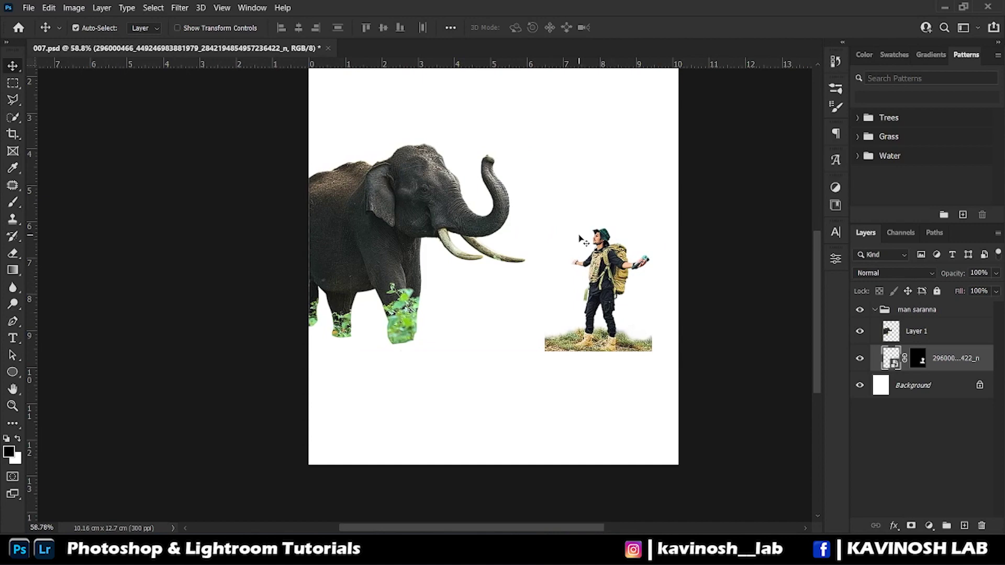
scroll(581, 235, "up", 2)
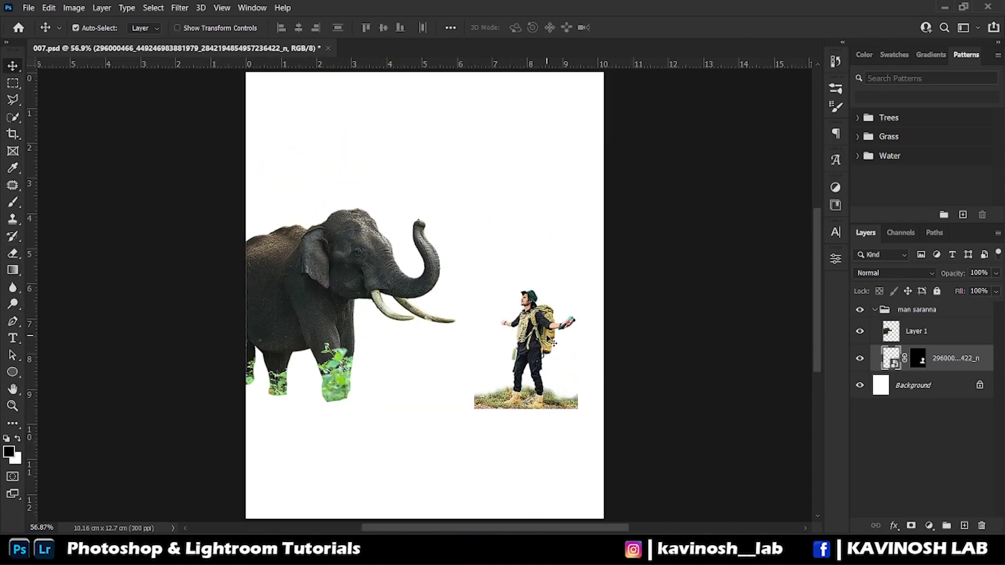
left_click_drag(534, 348, 548, 348)
left_click(917, 331)
key("ctrl+t")
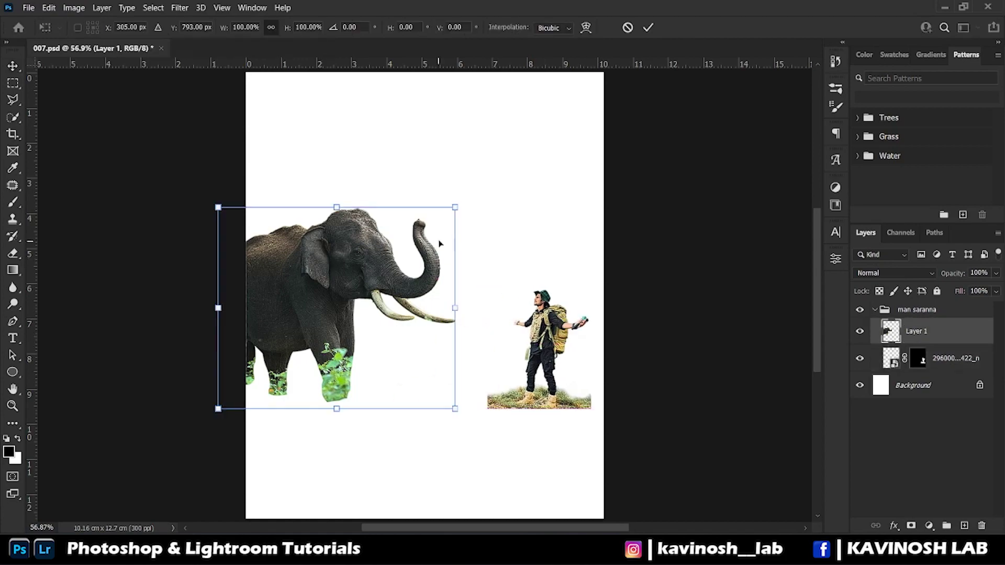
left_click_drag(456, 209, 491, 178)
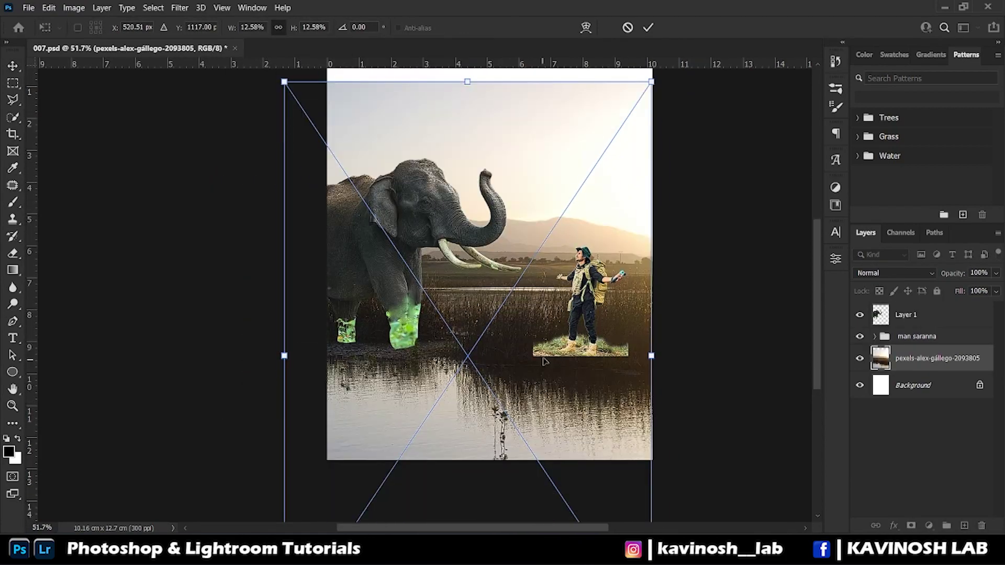
Place the night-sky photo at canvas width beneath the lake photo, with the moon above the horizon.
left_click_drag(366, 175, 529, 370)
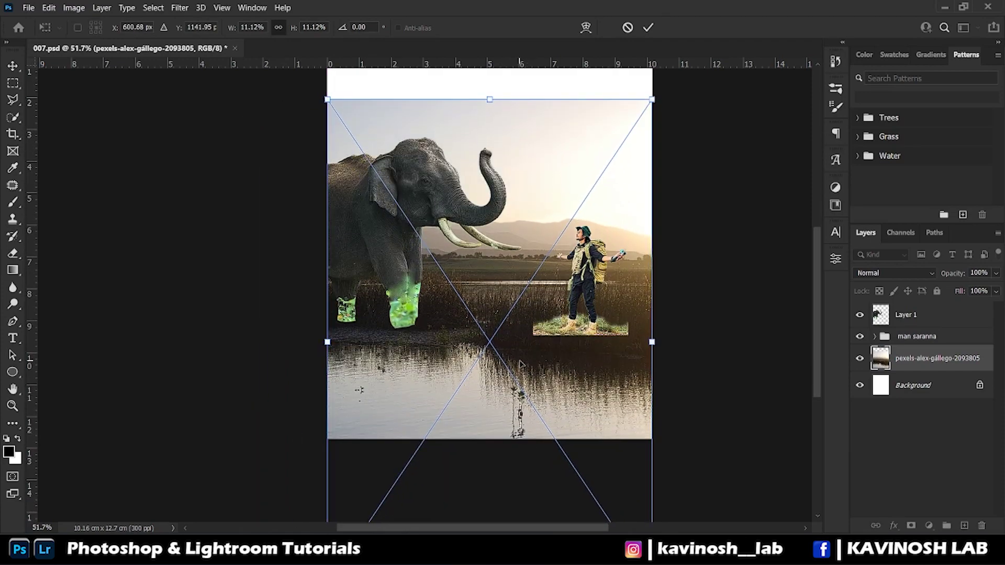
key("Return")
double_click(386, 199)
left_click_drag(631, 129, 651, 68)
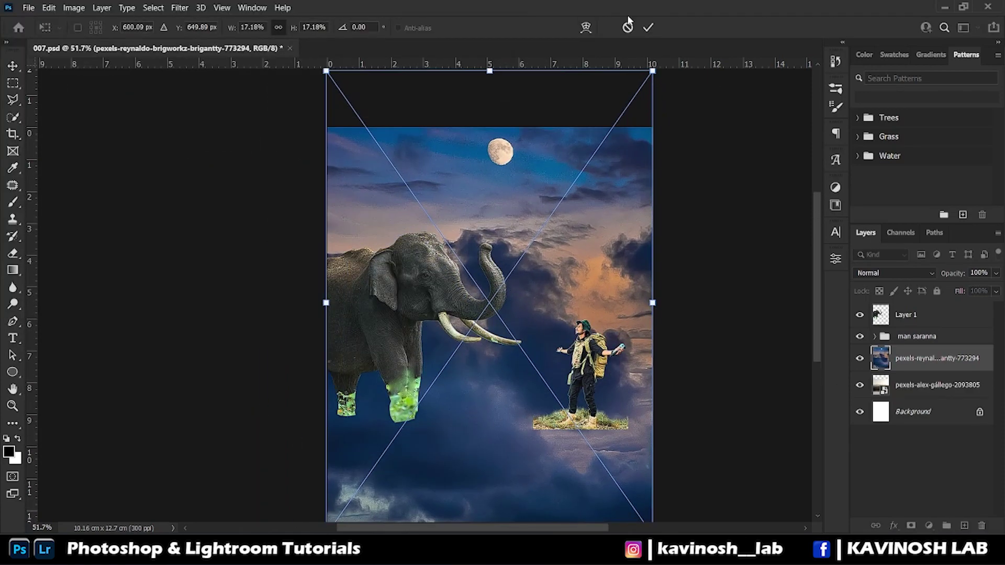
key("Return")
key("ctrl+bracketleft")
left_click_drag(562, 140, 568, 189)
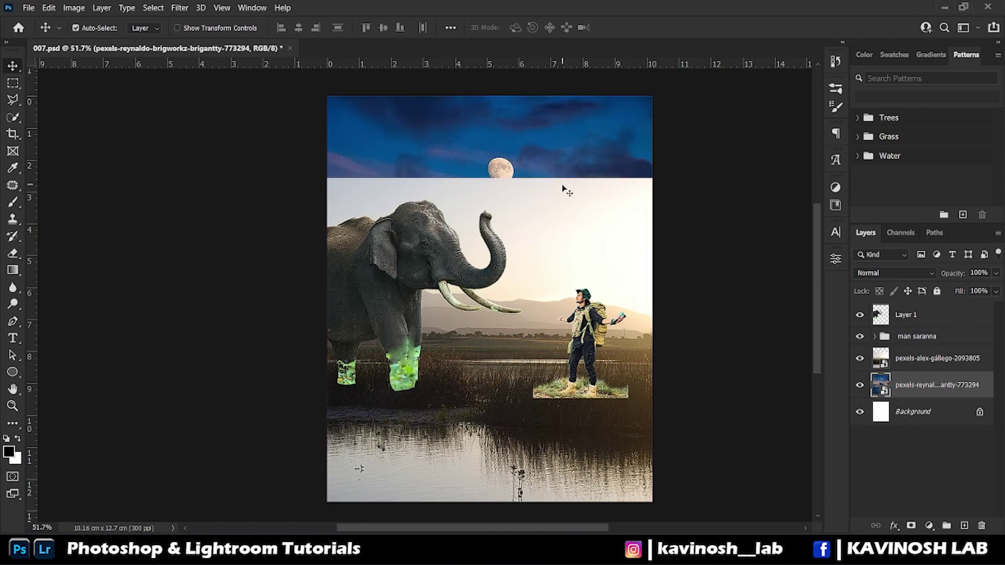
Mask the lake photo and erase its pale sky with a soft 400 px brush.
key("alt+bracketright")
key("ctrl+i")
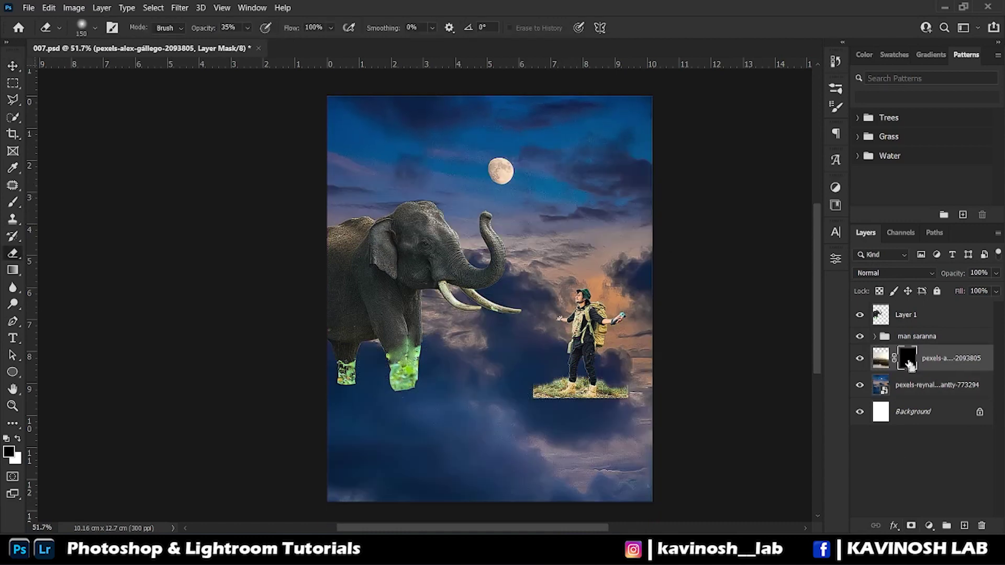
key("ctrl+i")
key("x")
right_click(588, 179)
mouse_move(618, 189)
left_mouse_down()
mouse_move(493, 182)
mouse_move(453, 210)
left_mouse_up()
key("bracketright")
key("bracketright")
key("bracketright")
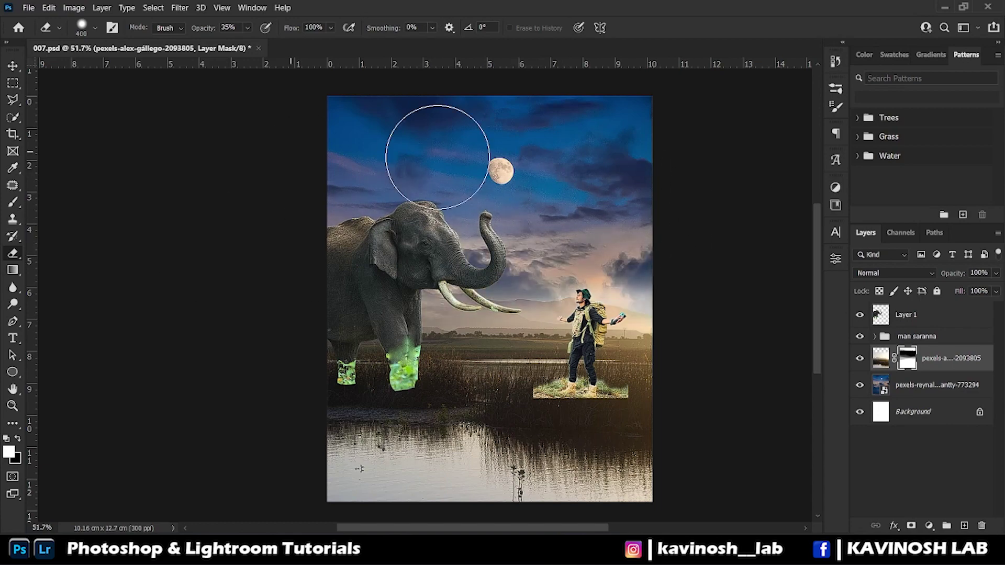
Nudge the lake photo itself up slightly.
scroll(576, 445, "up", 1)
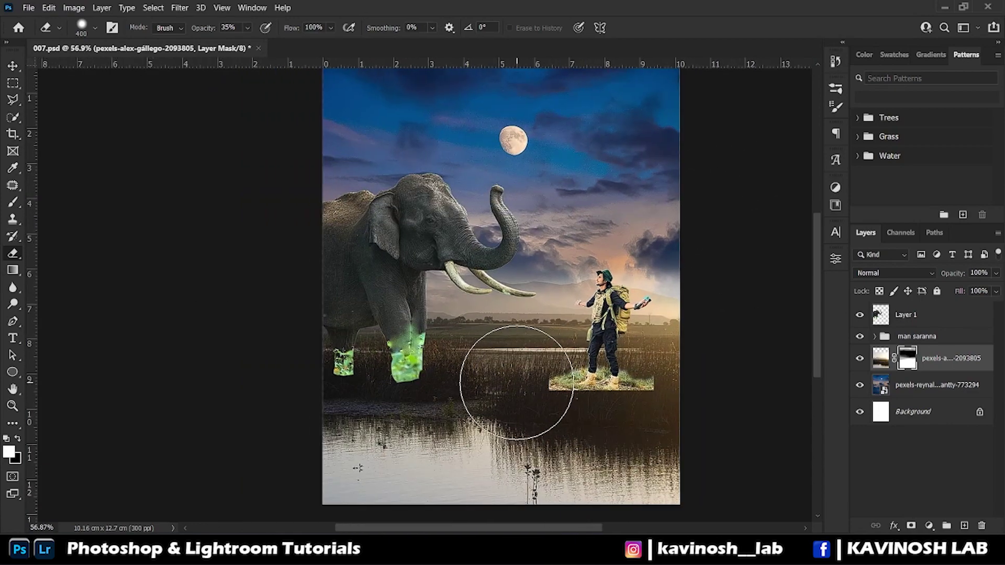
left_click(881, 358)
key("v")
left_click_drag(680, 378, 683, 369)
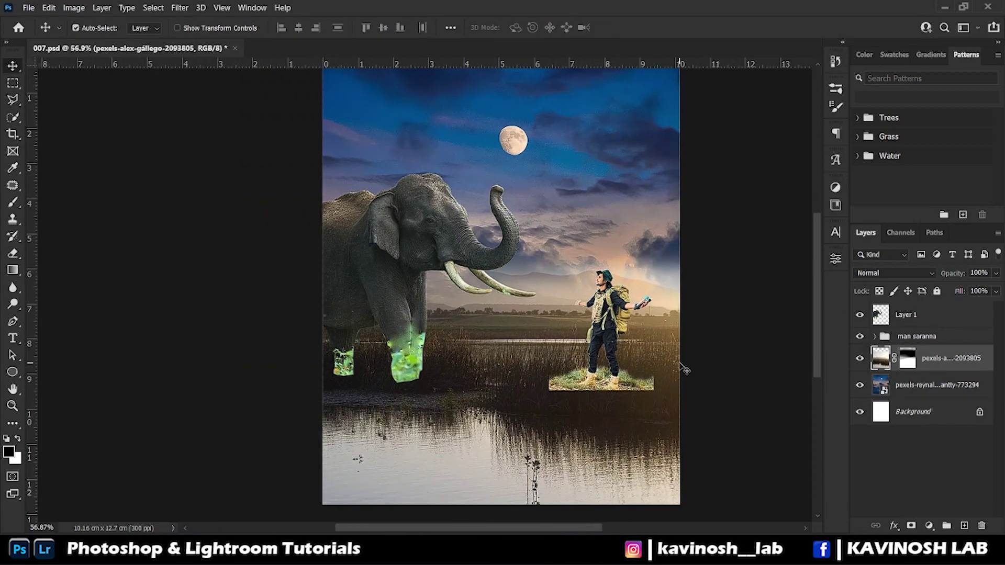
left_click(12, 204)
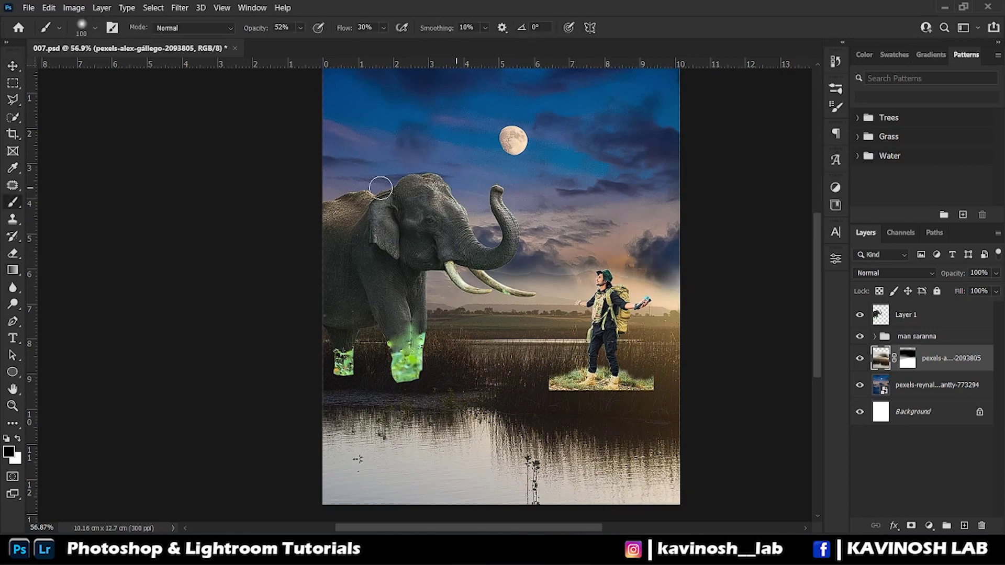
Undo a trial horizon haze stroke and put the elephant layer into its own 'elephant' group.
left_click_drag(571, 281, 816, 323)
key("ctrl+z")
scroll(501, 309, "down", 1)
scroll(511, 300, "up", 4)
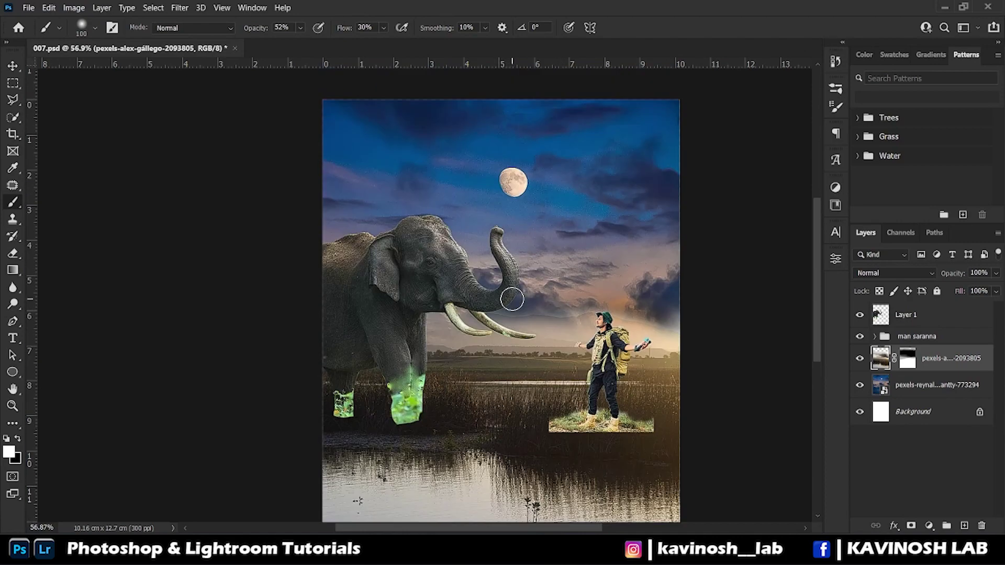
scroll(515, 297, "down", 3)
scroll(515, 296, "down", 2)
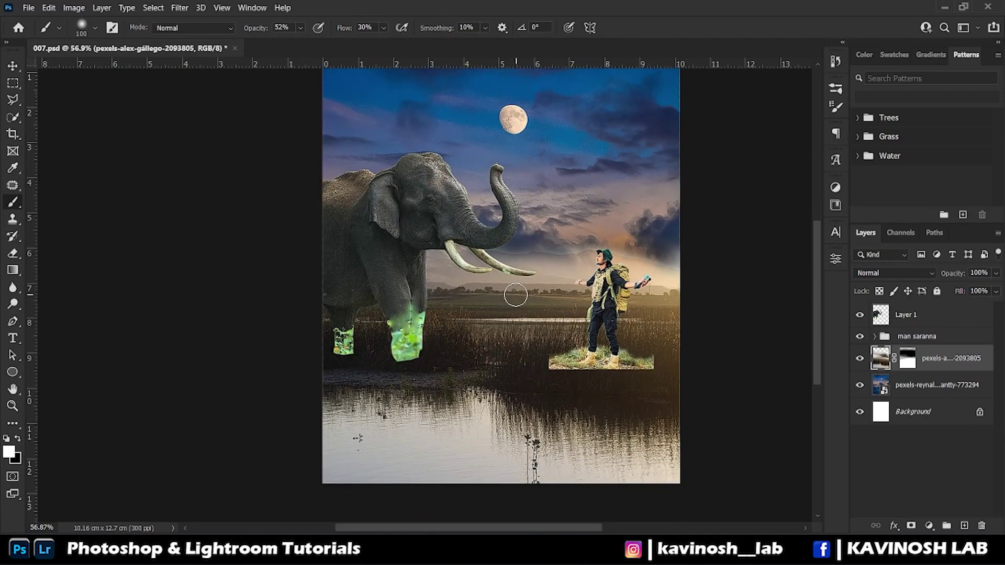
left_click(910, 315)
key("ctrl+g")
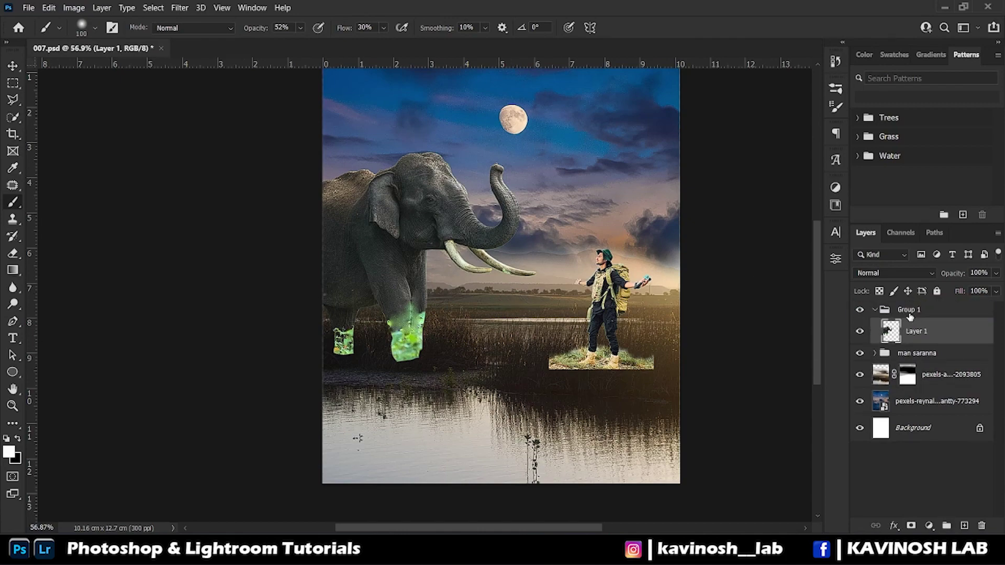
scroll(404, 205, "up", 2)
Add a Levels adjustment over the background, darkening its shadows and midtones.
left_click(929, 526)
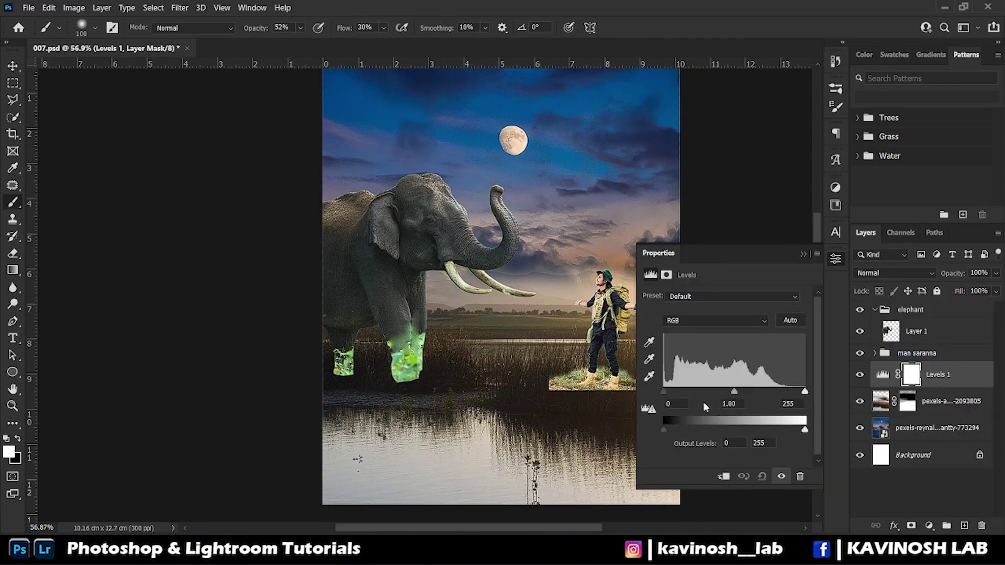
left_click_drag(664, 391, 673, 392)
left_click_drag(736, 393, 748, 393)
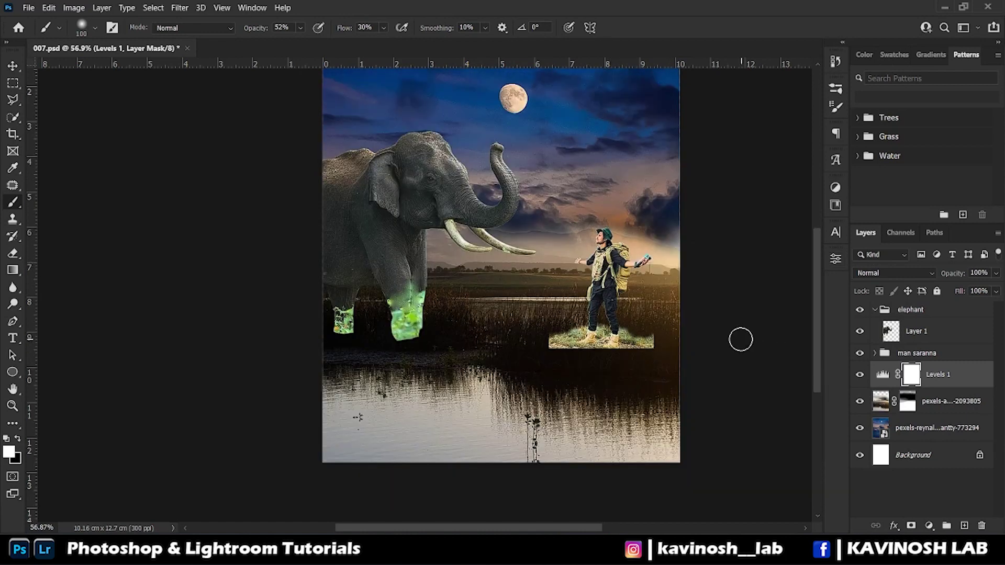
left_click(875, 353)
left_click(953, 375)
Load the backpacker's mask as a selection and copy him onto a new layer.
right_click(917, 374)
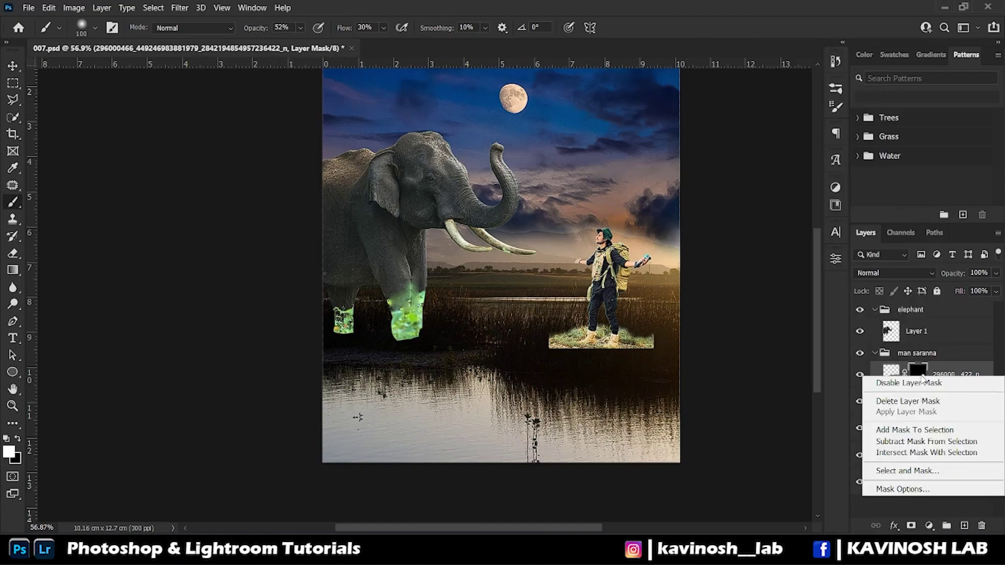
left_click(934, 425)
scroll(573, 267, "up", 3)
scroll(573, 267, "down", 2)
scroll(572, 267, "up", 1)
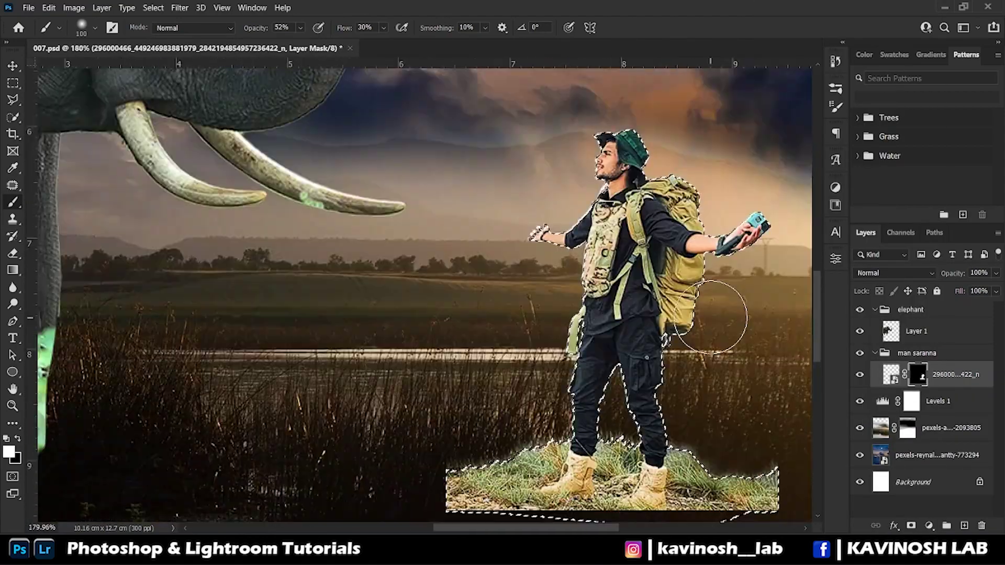
scroll(653, 376, "down", 1)
key("ctrl+j")
left_click(14, 254)
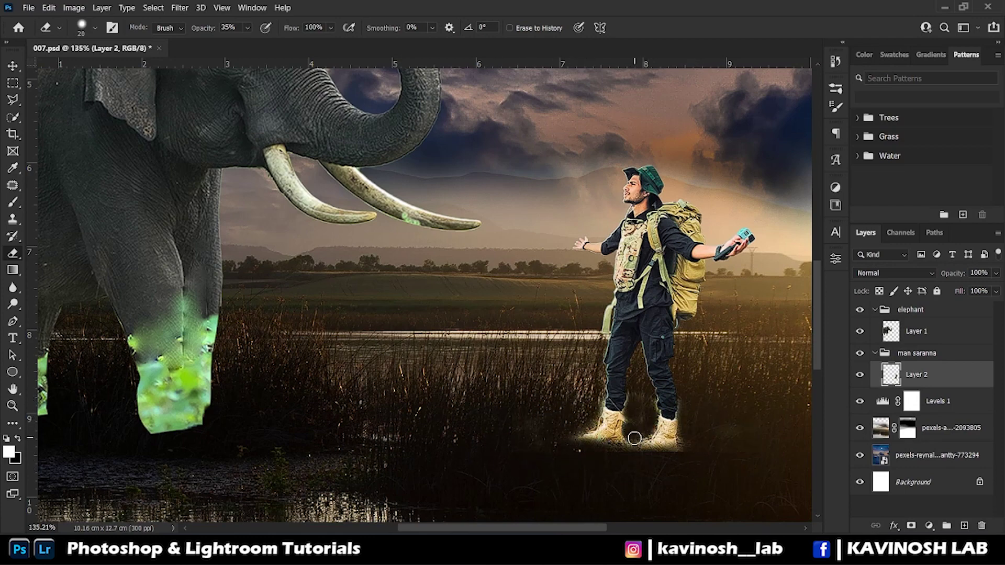
key("ctrl+0")
Clip a Levels adjustment to the backpacker and lower his midtones.
left_click(929, 525)
left_click(921, 348)
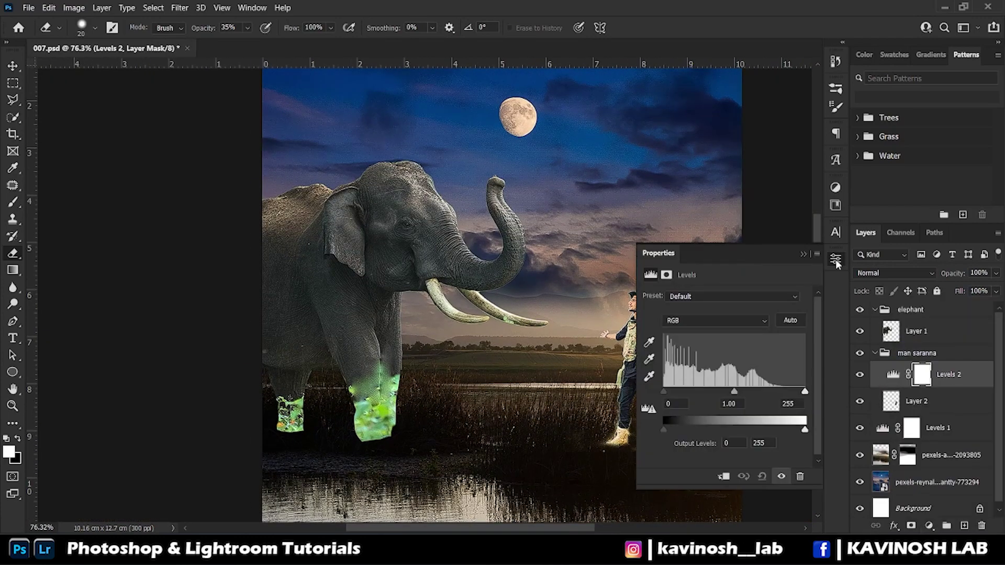
key("ctrl+alt+g")
left_click_drag(735, 392, 749, 391)
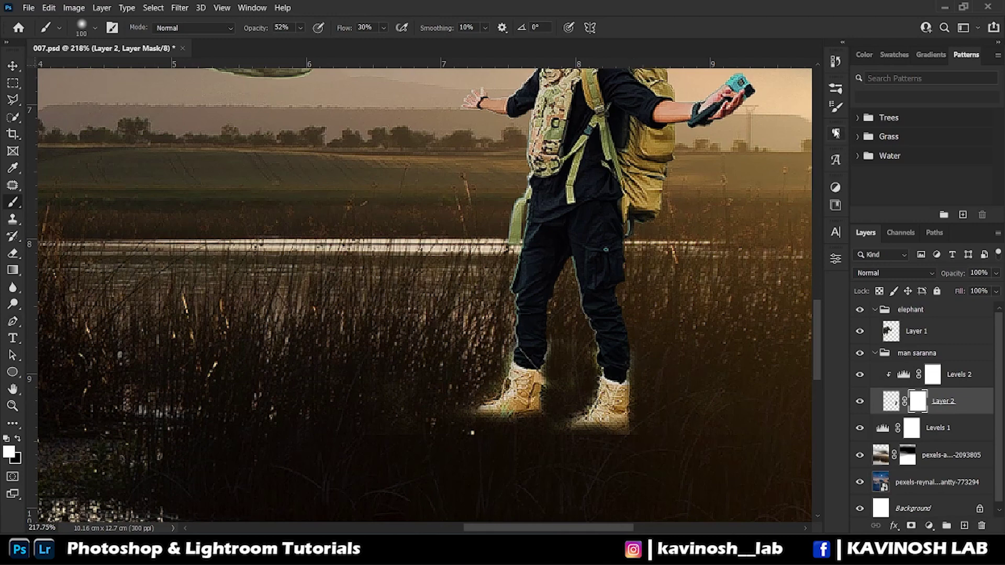
Set up a grass-shaped brush at 300 px and 100% opacity.
left_click(836, 107)
left_click(693, 157)
left_click(836, 107)
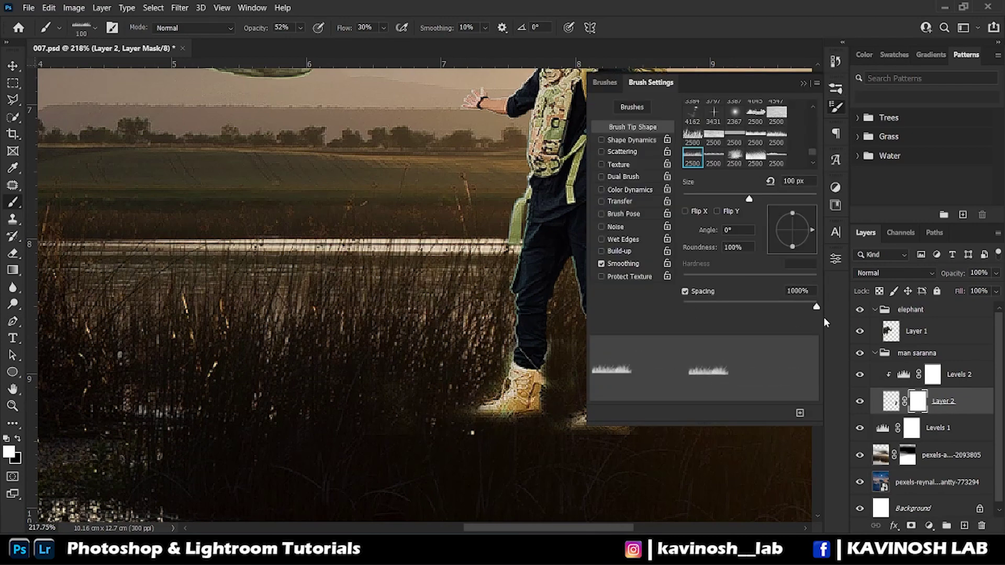
left_click(836, 107)
key("bracketright")
key("bracketright")
key("bracketright")
key("bracketright")
key("bracketright")
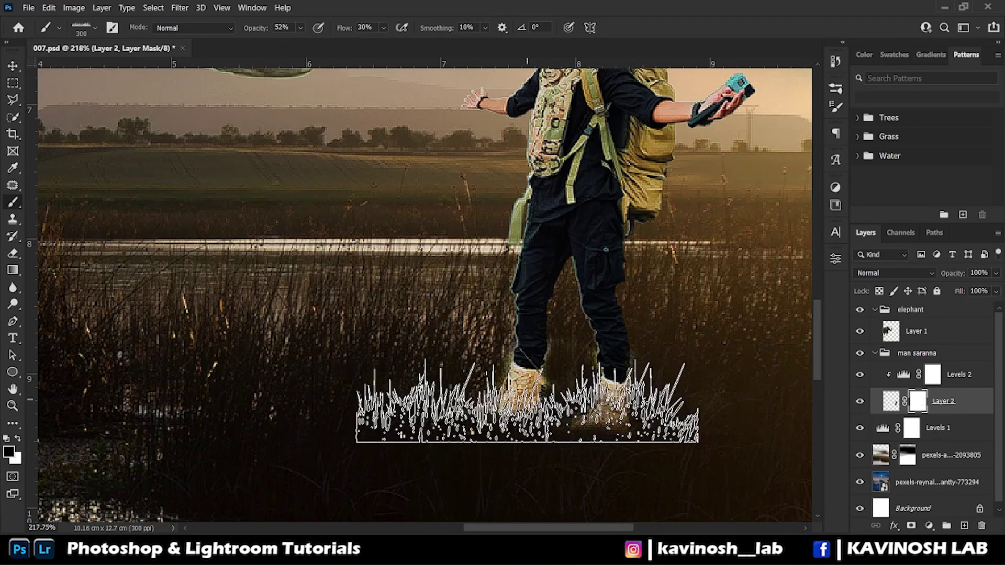
key("0")
scroll(525, 414, "down", 4)
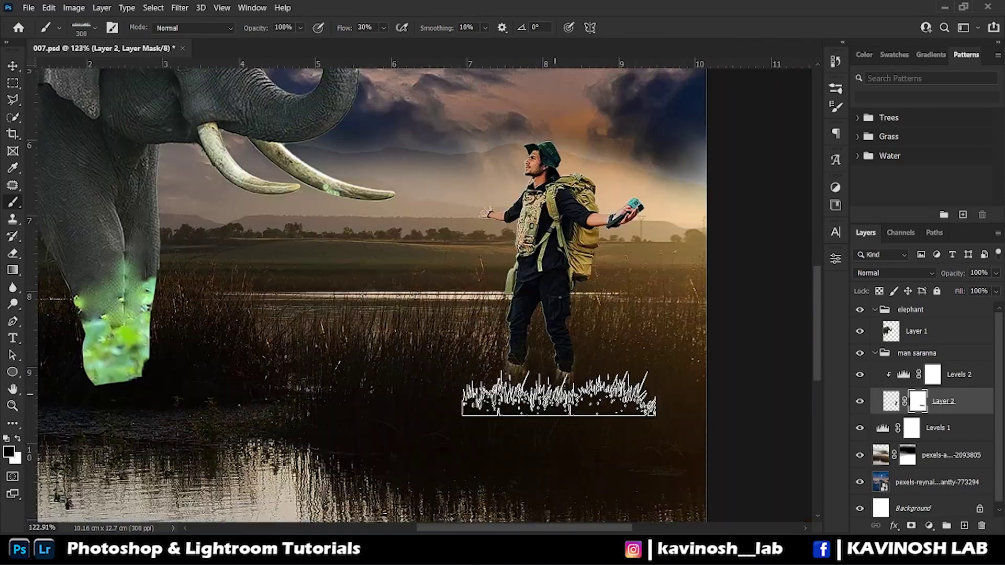
scroll(559, 393, "down", 3)
Blend the elephant's lower legs into the grass with the grass brush.
key("x")
left_click(916, 331)
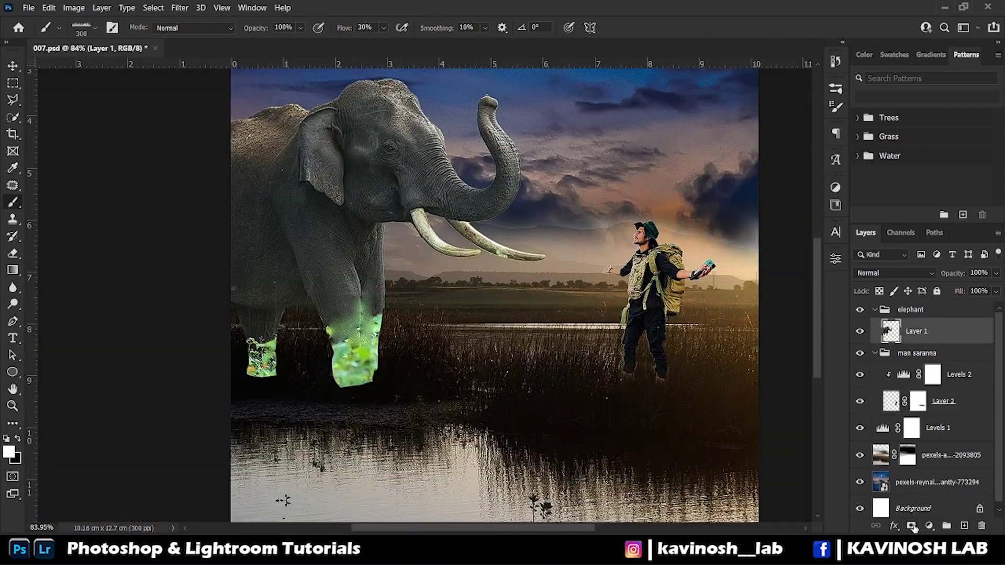
left_click_drag(355, 357, 262, 362)
key("bracketleft")
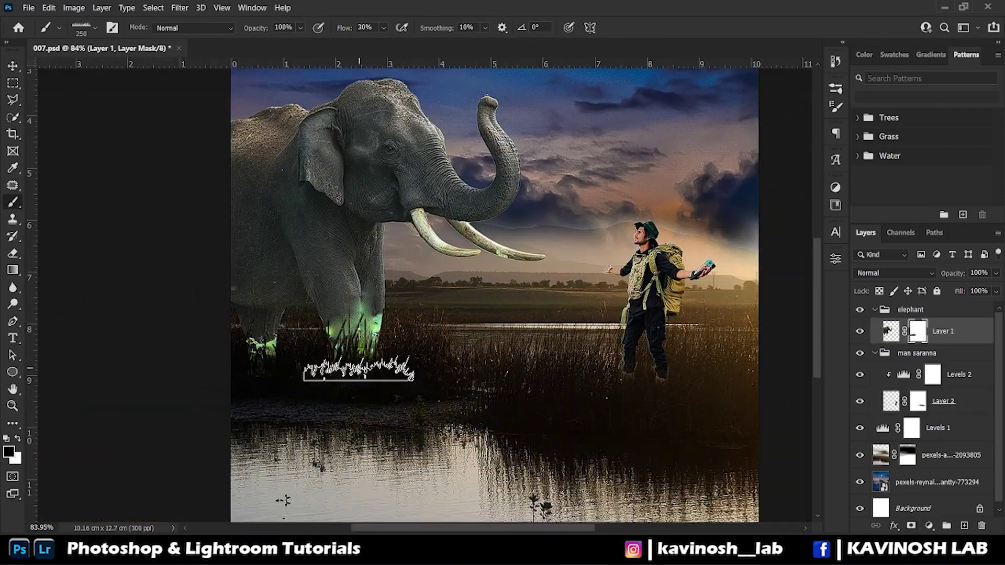
Add a Levels adjustment that darkens the elephant's shadows.
left_click(937, 349)
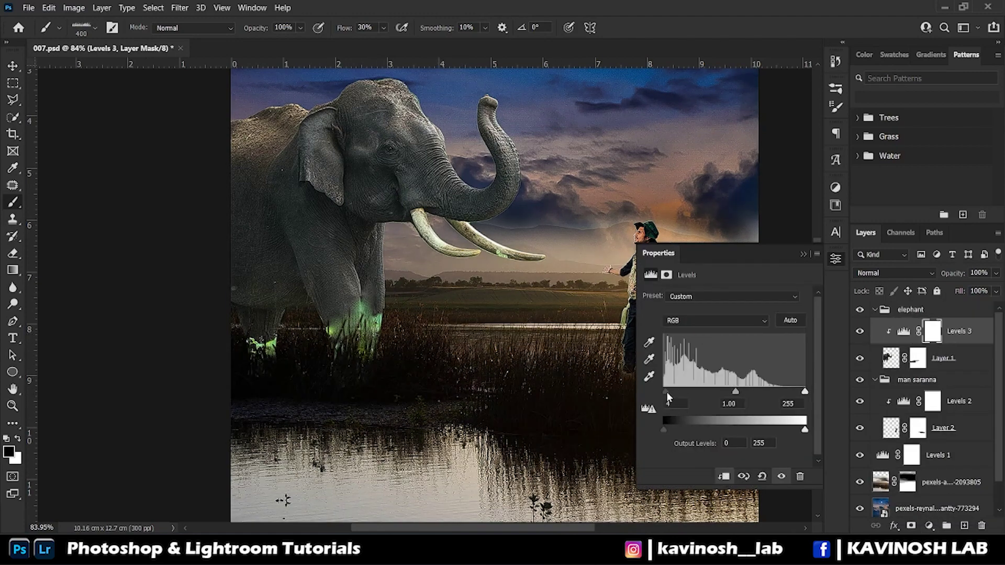
left_click_drag(664, 392, 679, 392)
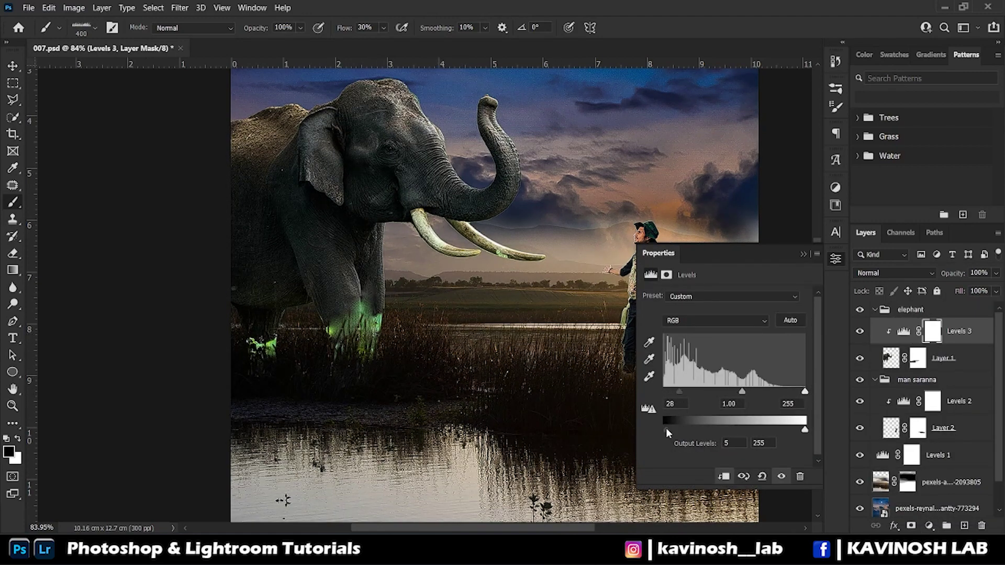
left_click(943, 358)
Switch to the Spot Healing Brush and duplicate the elephant layer.
right_click(359, 238)
right_click(12, 184)
left_click(57, 183)
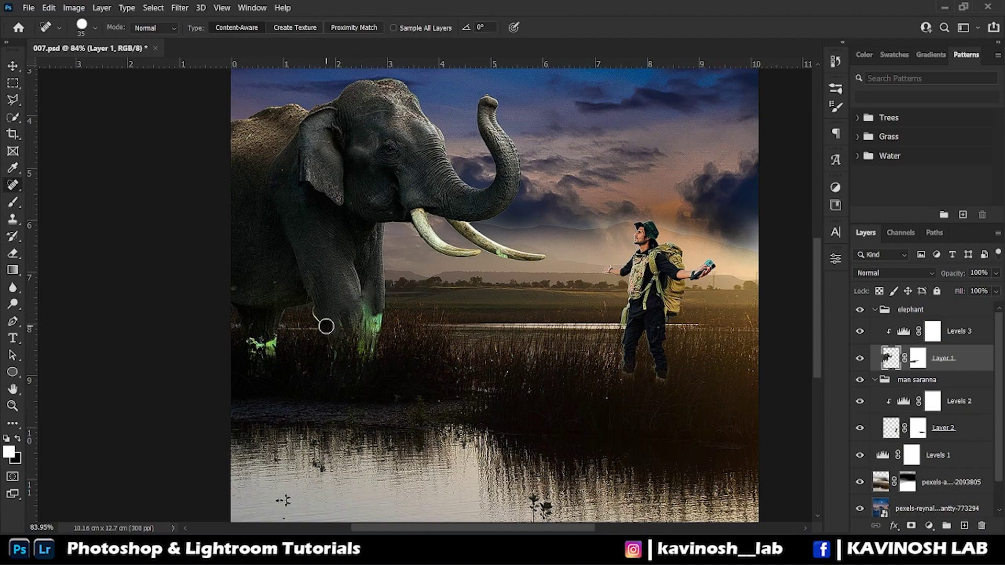
scroll(325, 327, "up", 3)
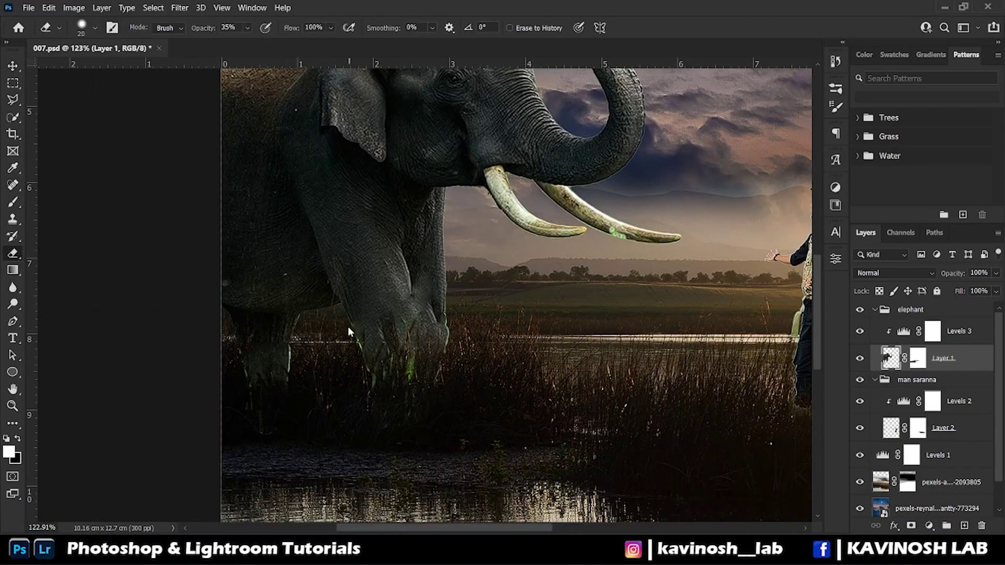
scroll(252, 369, "down", 5)
scroll(587, 385, "up", 2)
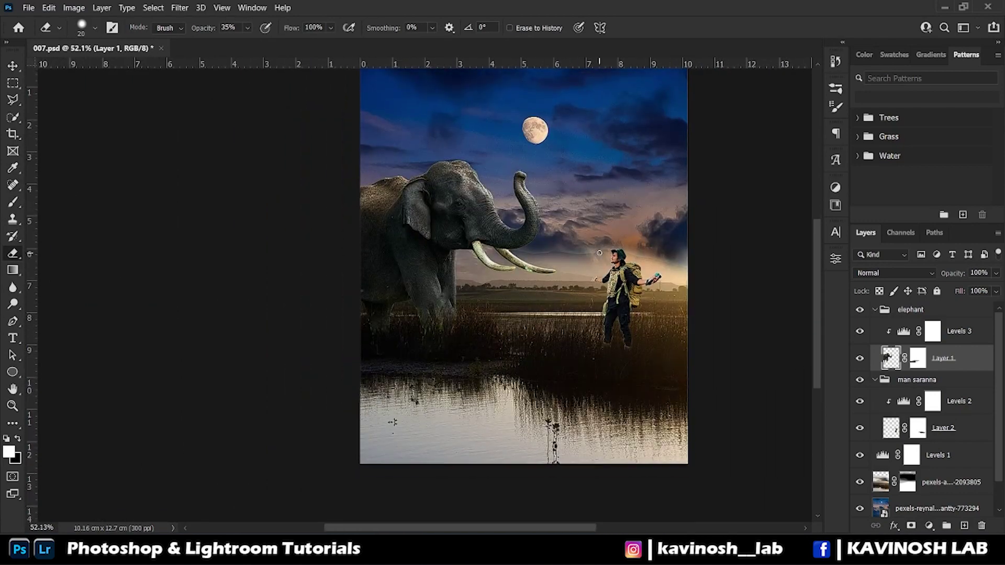
key("ctrl+j")
Flip the original elephant vertically, drag it down into the water and distort it.
left_click(953, 385)
key("ctrl+t")
right_click(429, 218)
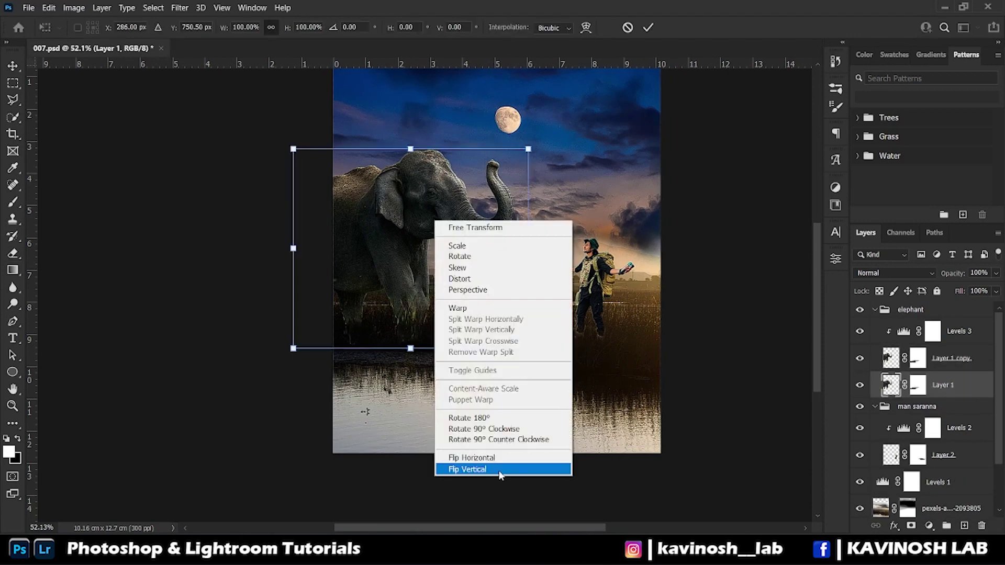
left_click(500, 469)
left_click_drag(411, 249, 412, 437)
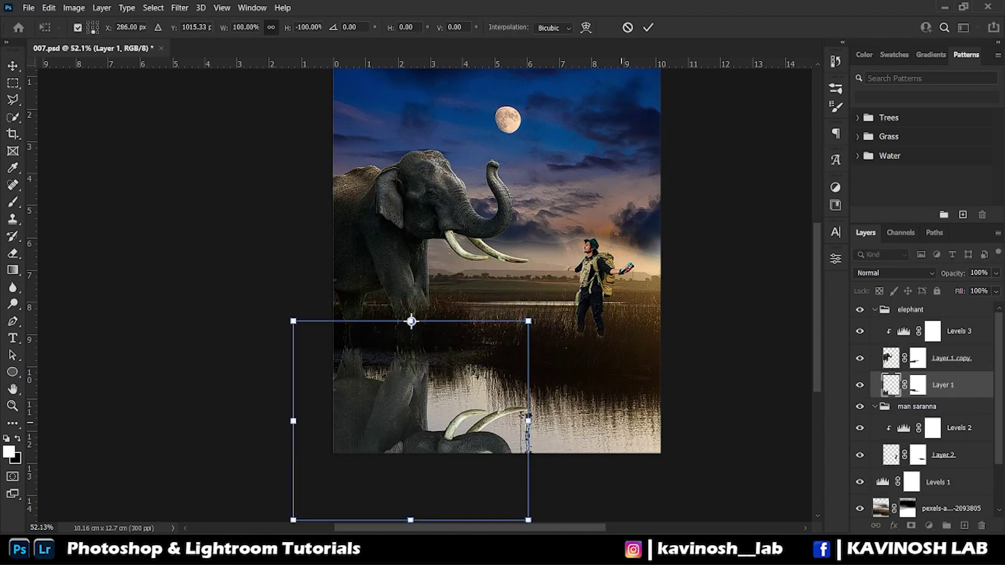
scroll(527, 419, "down", 2)
right_click(479, 90)
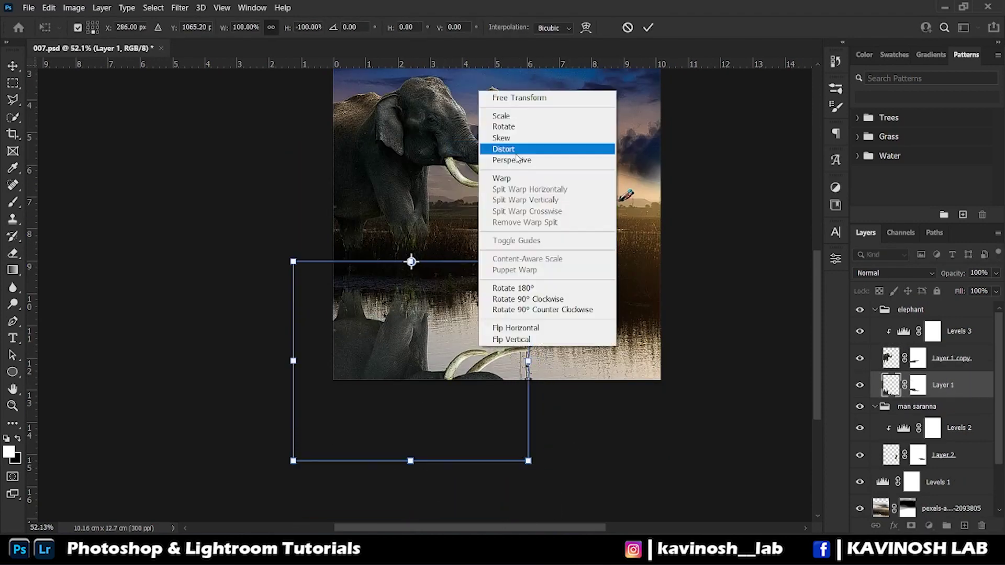
left_click(502, 158)
left_click_drag(529, 460, 596, 463)
right_click(432, 113)
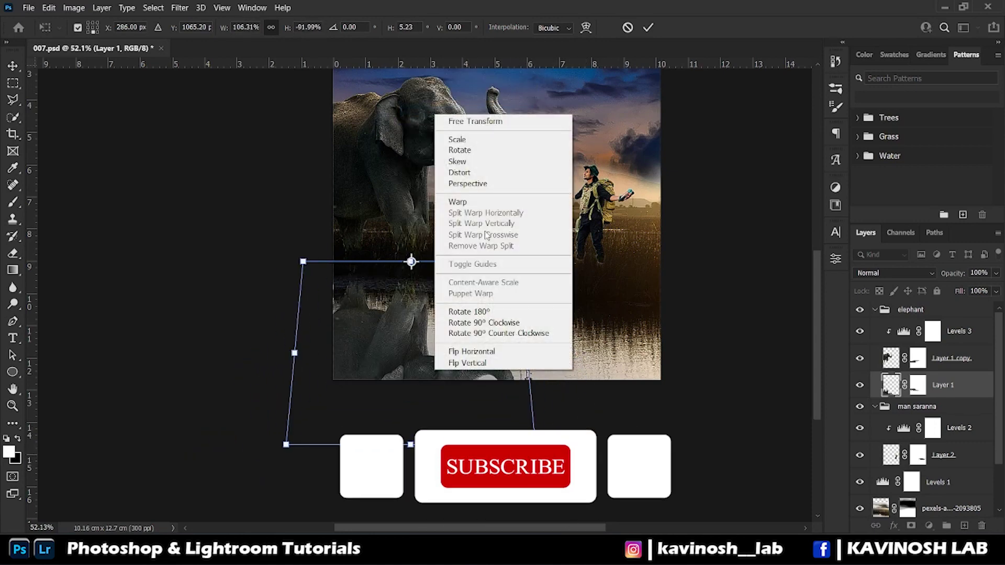
key("Escape")
key("Return")
key("e")
Clip a Brightness/Contrast adjustment to the elephant reflection and lower its opacity.
left_click(930, 526)
left_click(922, 341)
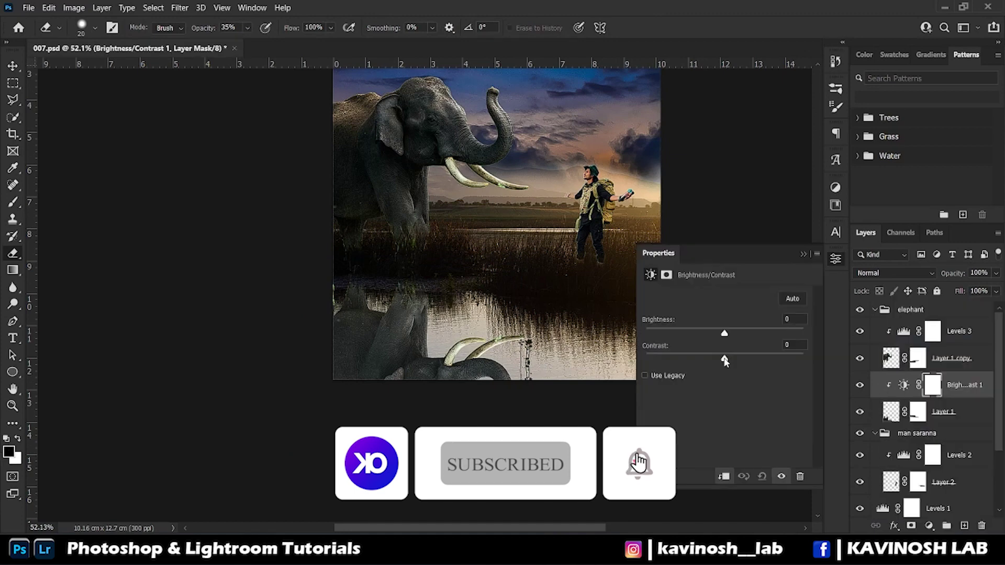
left_click_drag(722, 330, 718, 330)
left_click(997, 273)
mouse_move(997, 288)
left_mouse_down()
mouse_move(956, 291)
mouse_move(954, 311)
left_mouse_up()
left_click(894, 273)
Lower the elephant reflection's fill and strongly darken it while raising contrast.
left_click(943, 412)
left_click(996, 291)
left_click(895, 273)
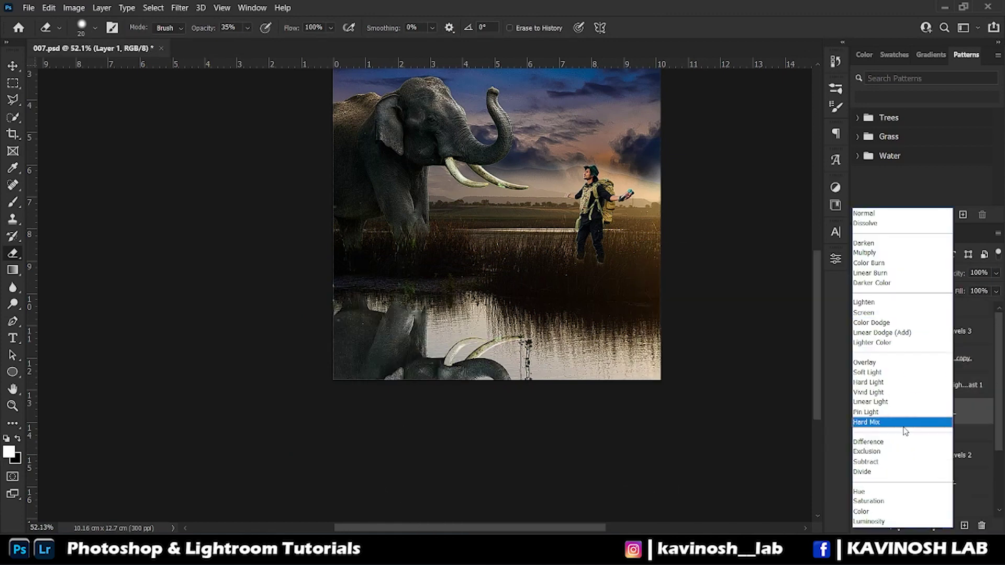
key("Escape")
double_click(904, 385)
left_click_drag(753, 335, 654, 335)
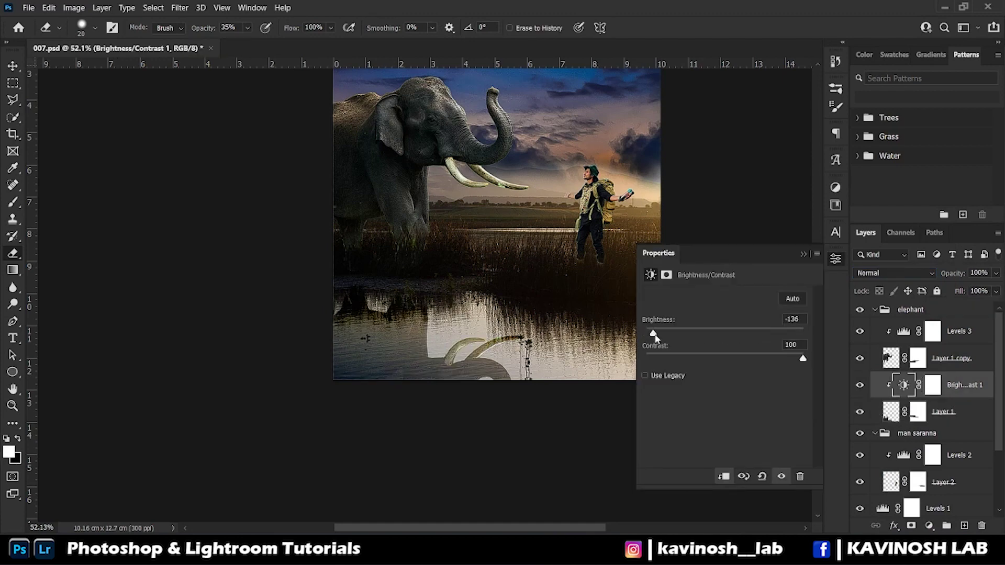
left_click(804, 254)
Duplicate the backpacker layer and flip the copy into a reflection.
scroll(922, 419, "down", 2)
left_click(892, 416)
key("ctrl+j")
key("ctrl+t")
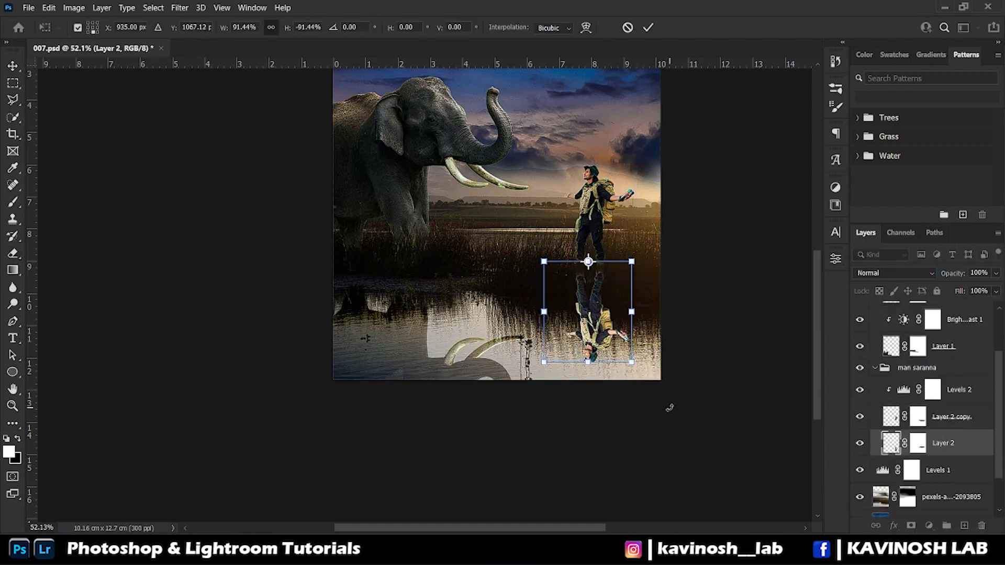
key("Return")
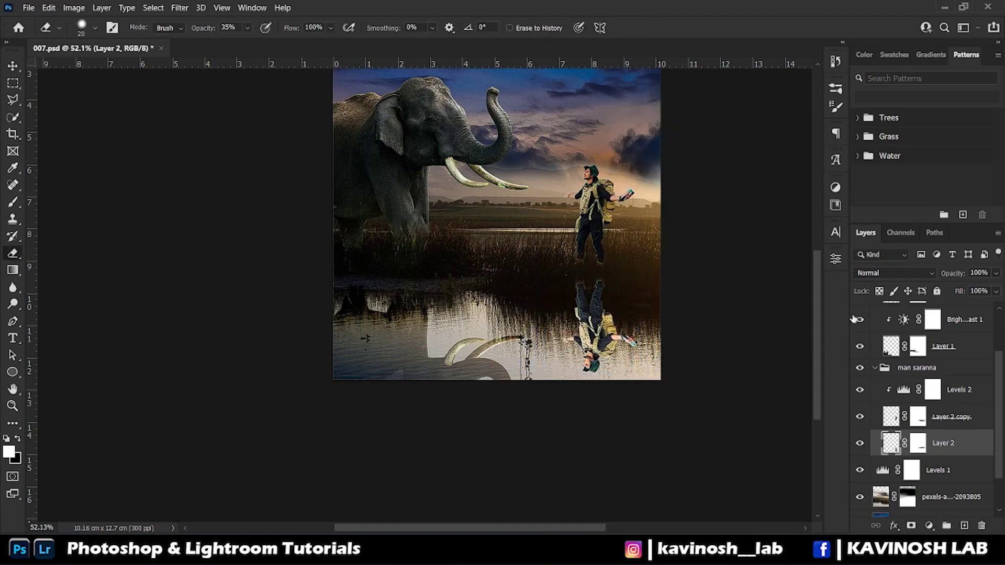
Clip Brightness/Contrast and Levels adjustments to the backpacker reflection.
left_click(929, 526)
left_click(890, 254)
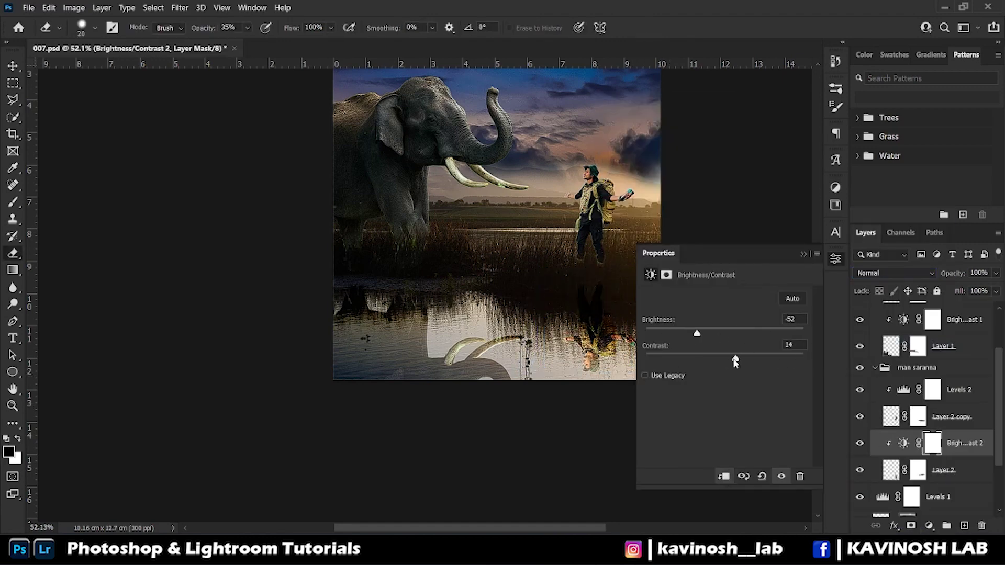
left_click(929, 525)
left_click(948, 327)
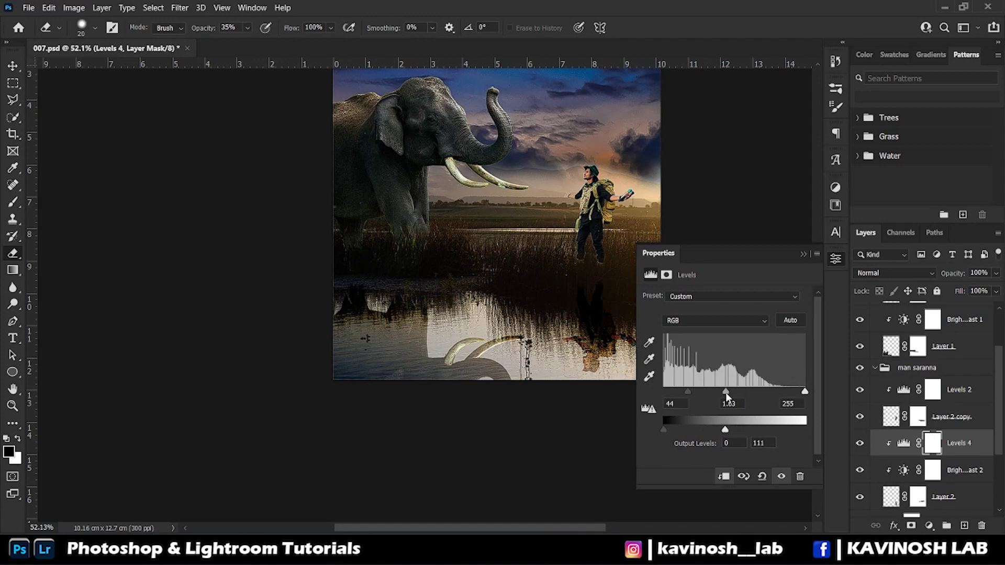
left_click(803, 254)
Reposition the night sky layer, nudging it up then slightly down and left.
scroll(478, 290, "up", 3)
scroll(478, 290, "up", 2)
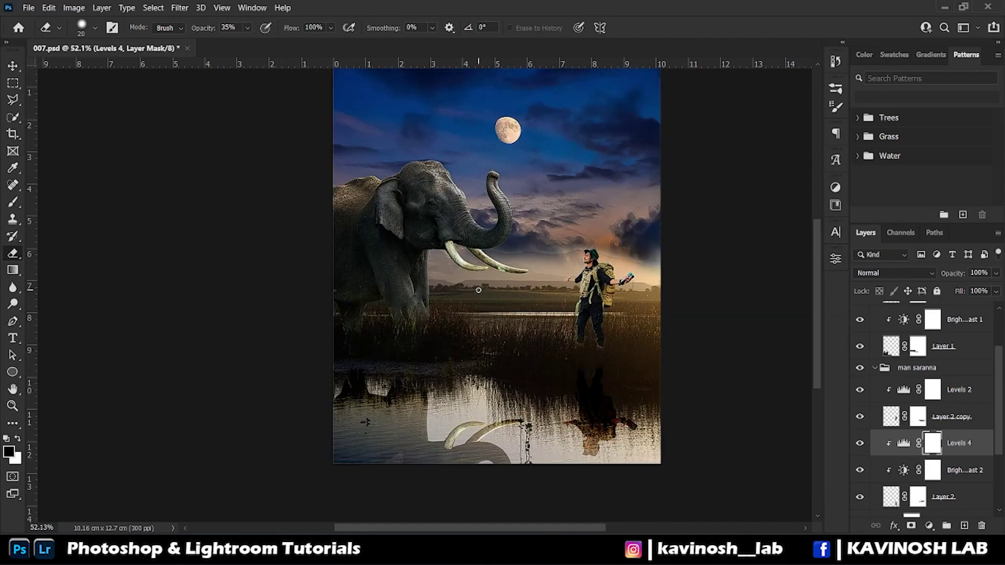
scroll(932, 419, "down", 3)
left_click(950, 450)
key("j")
key("v")
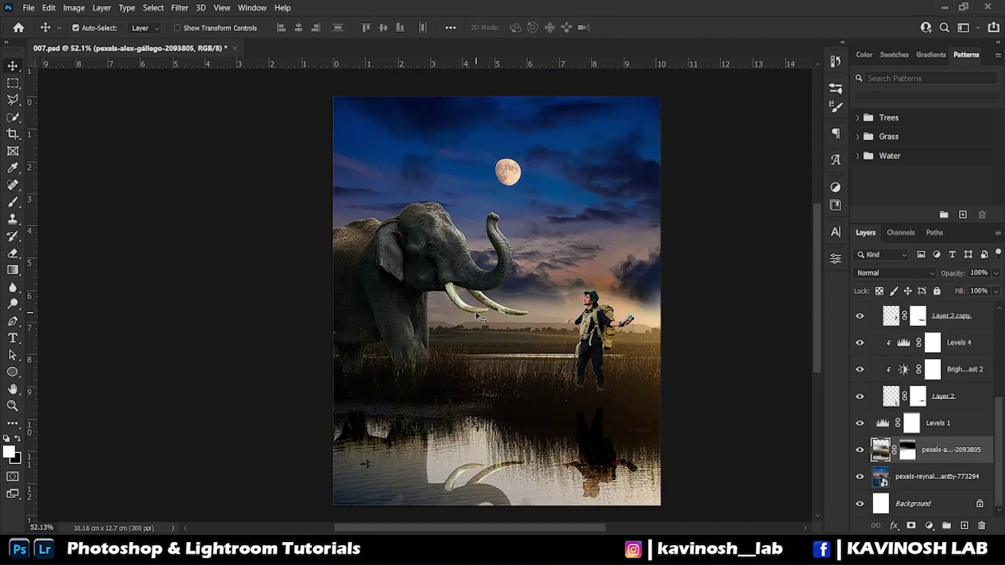
left_click(529, 303)
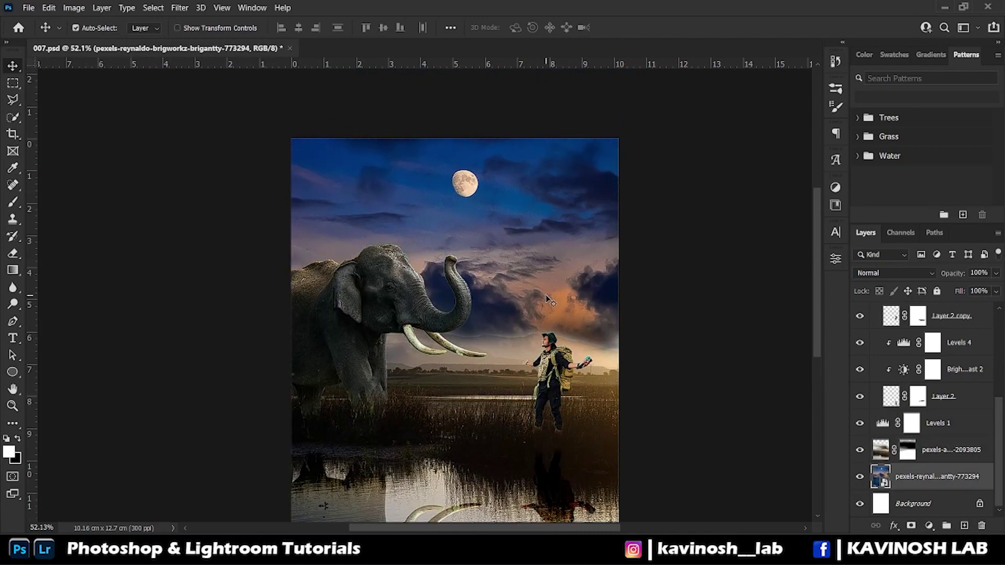
key("shift+Up")
key("shift+Up")
key("shift+Up")
left_click_drag(550, 290, 549, 300)
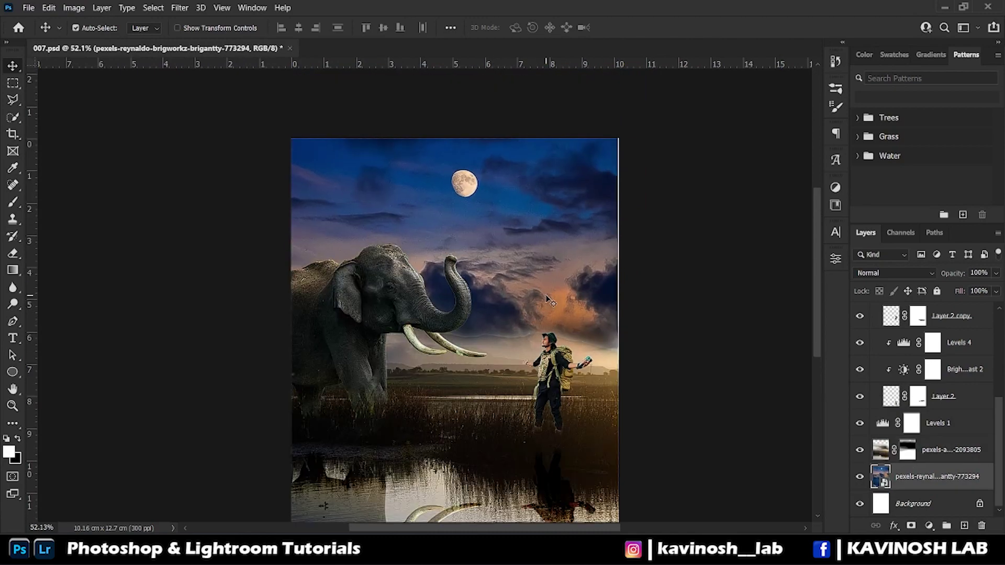
Check the two reflection layers, then hide the night sky layer.
scroll(495, 302, "down", 3)
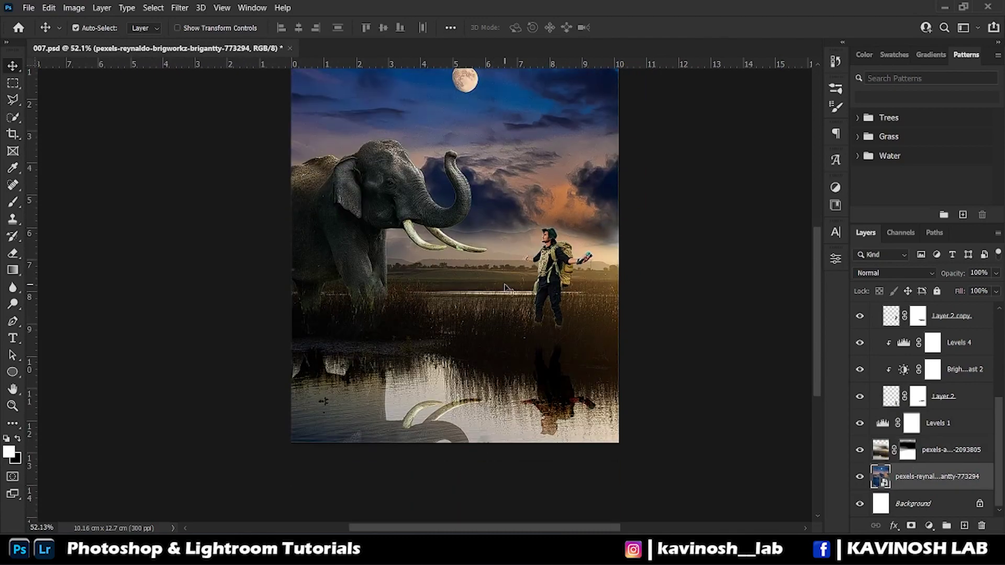
scroll(449, 288, "down", 1)
scroll(444, 333, "up", 2)
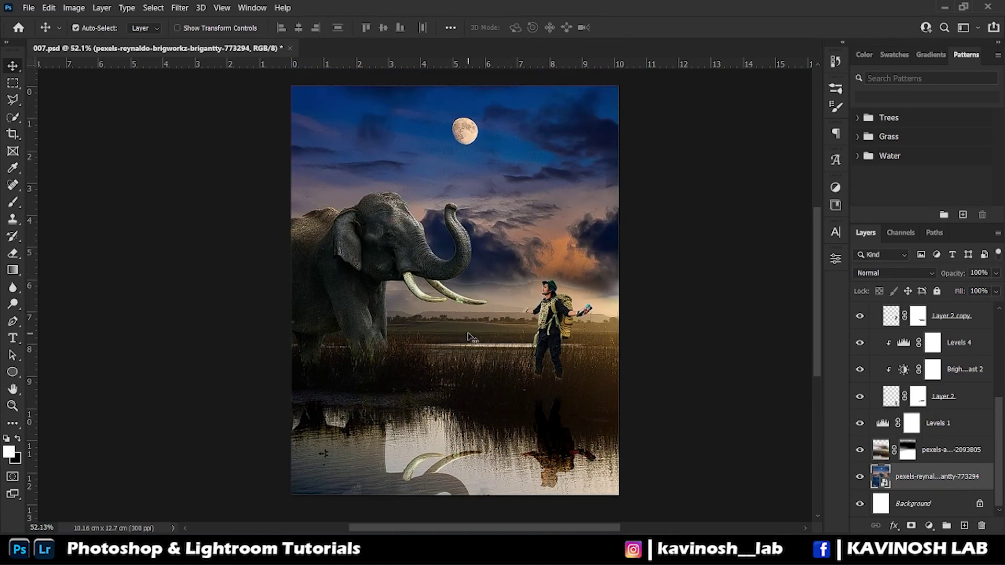
left_click_drag(544, 529, 538, 531)
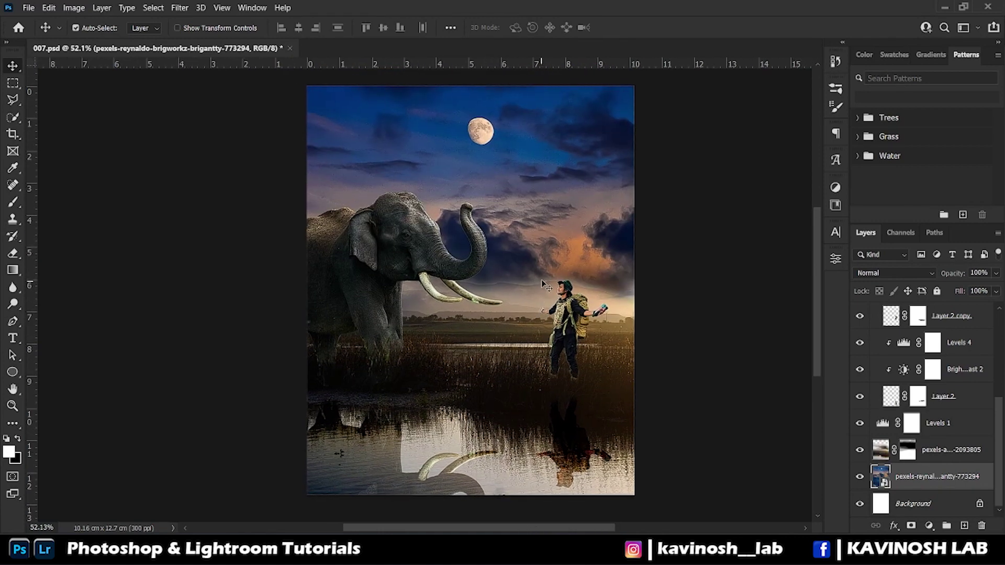
scroll(925, 474, "up", 2)
left_click(924, 472)
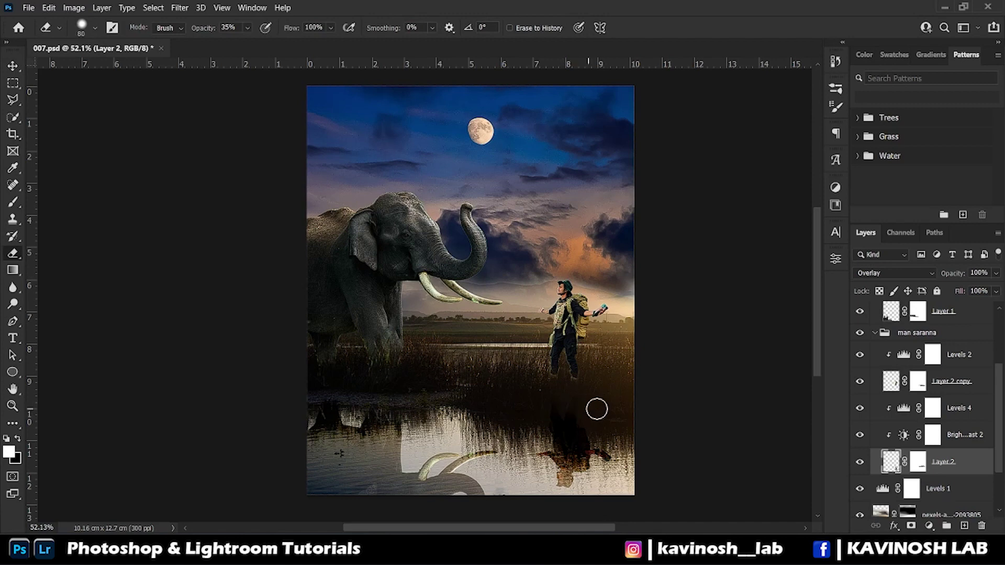
left_click(384, 390, "ctrl")
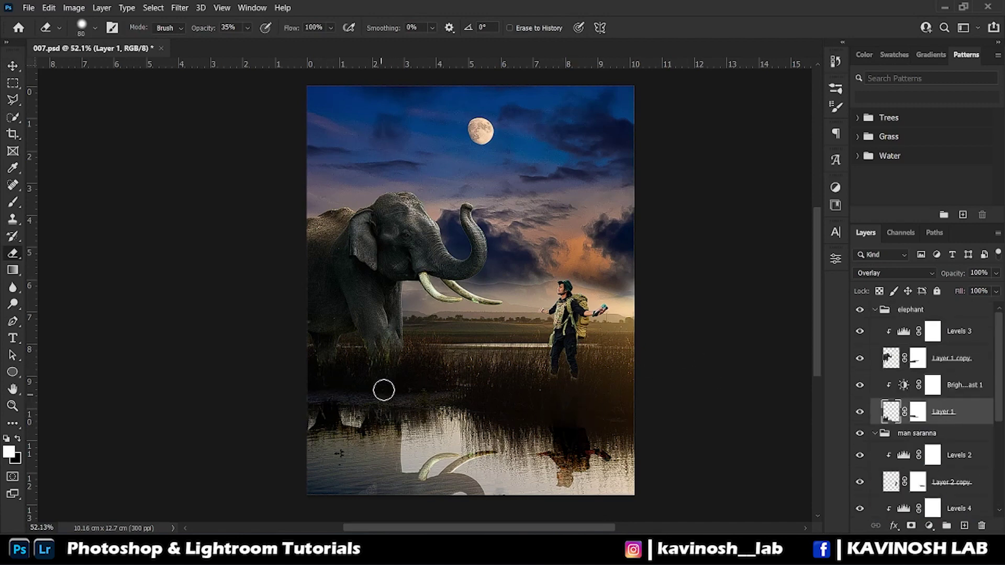
scroll(921, 461, "down", 4)
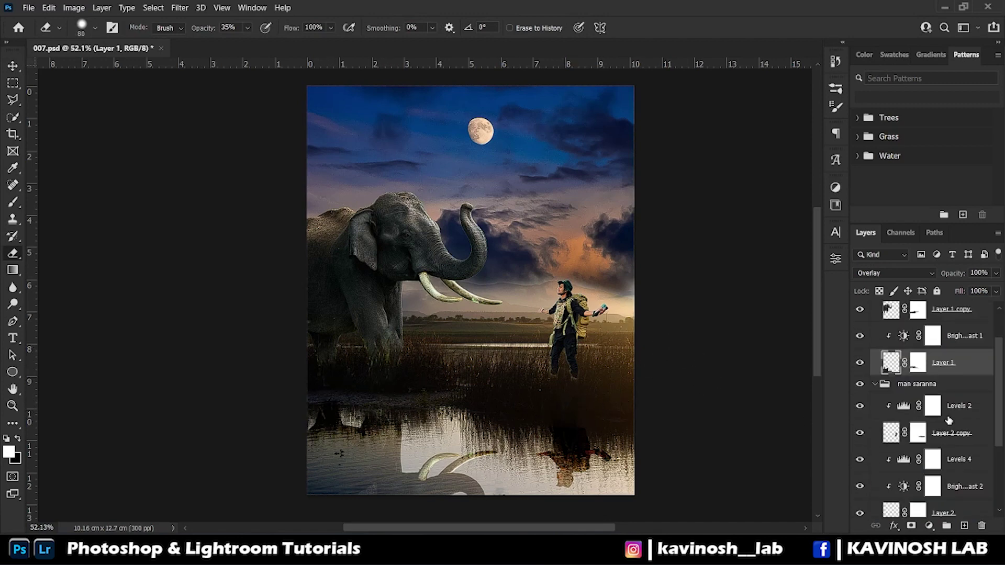
left_click(921, 479)
left_click(860, 477)
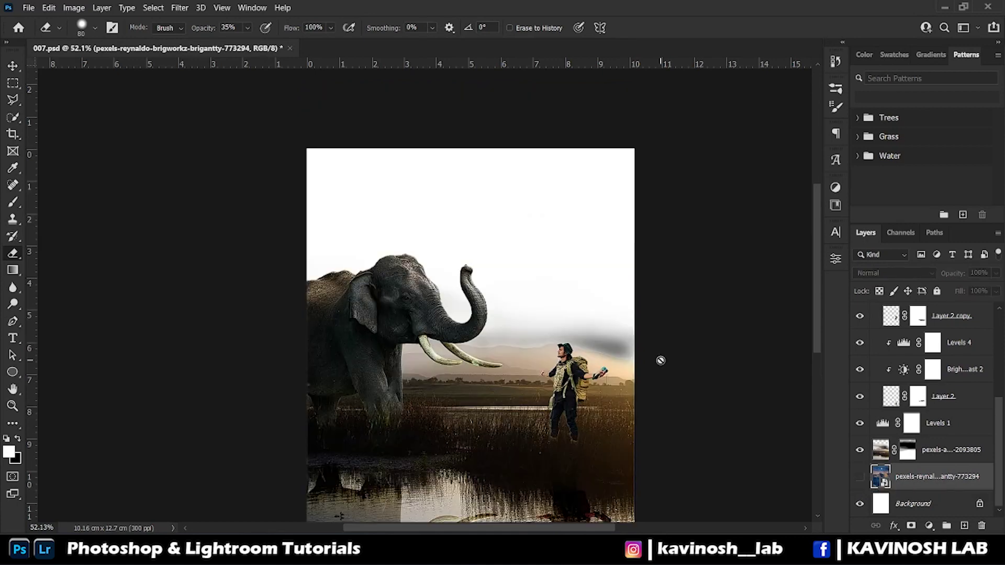
Paint out the grey smudge in the sky on the landscape photo's mask.
left_click(909, 449)
left_click(13, 203)
left_click_drag(435, 283, 659, 242)
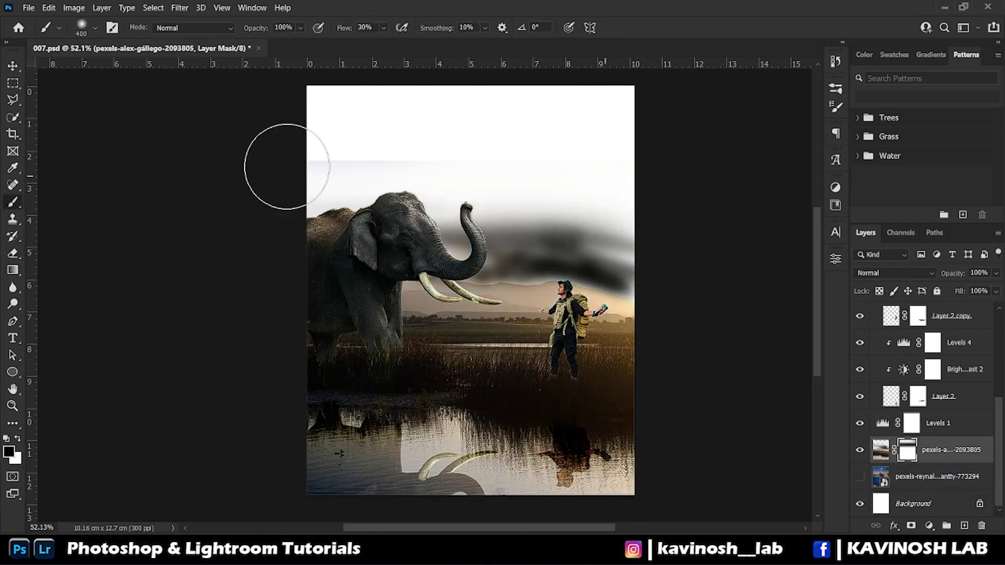
Show and duplicate the night sky layer, then cancel a trial transform of the copy.
left_click(860, 476)
left_click(881, 476)
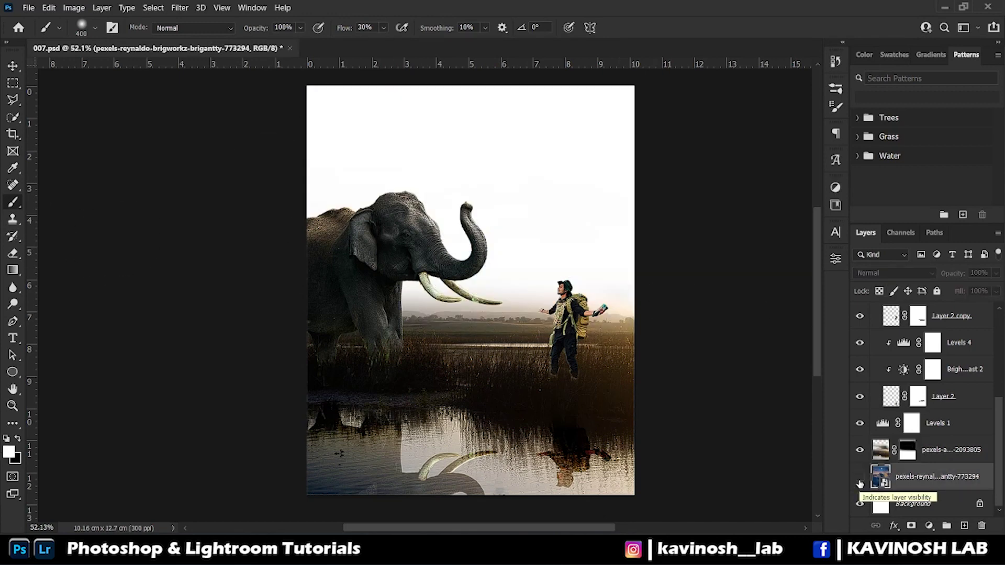
left_click(860, 476)
key("ctrl+j")
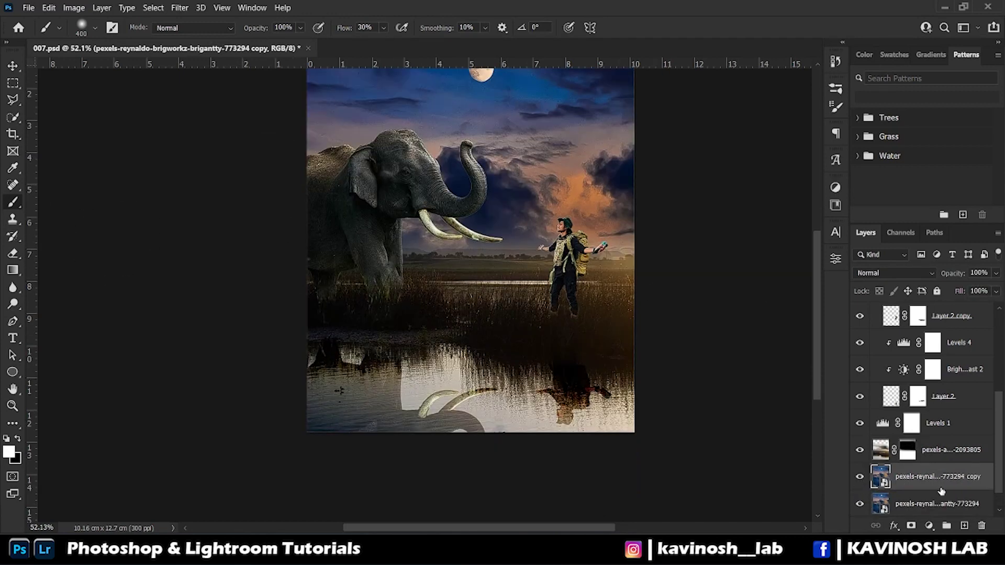
key("v")
right_click(534, 254)
key("ctrl+t")
right_click(548, 279)
key("Escape")
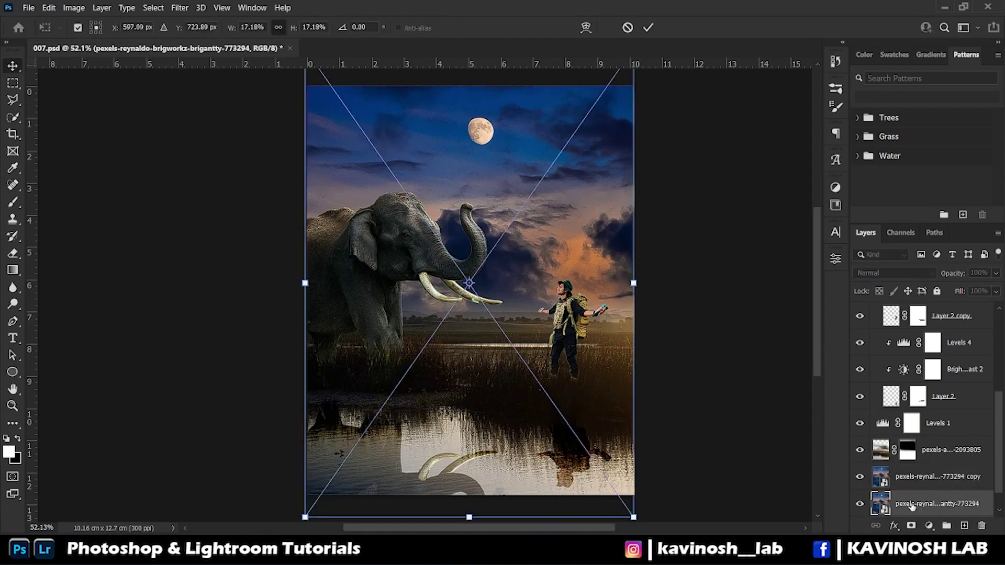
key("Return")
Brighten, then darken at lower strength, the water reflection on the landscape mask.
key("b")
key("x")
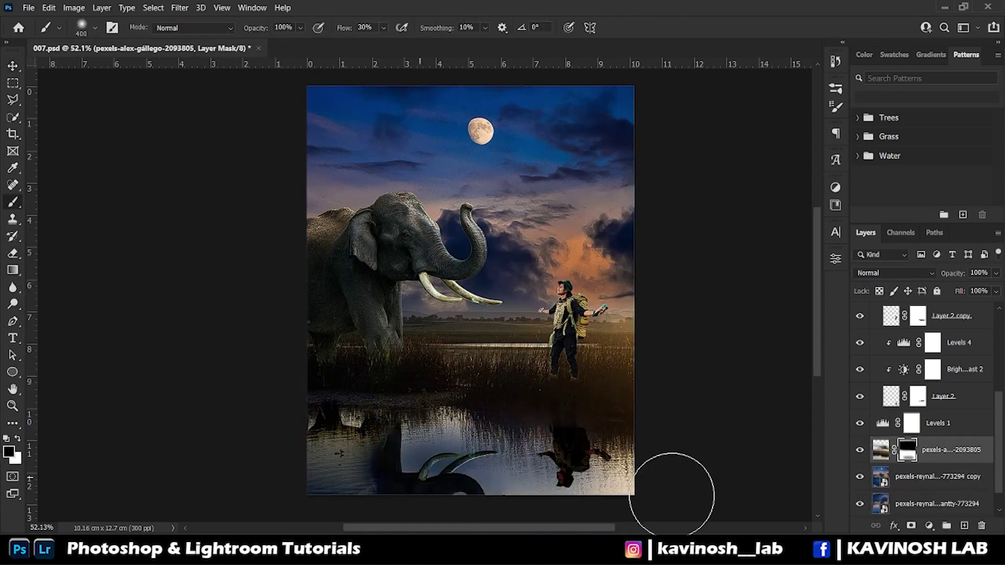
key("ctrl+2")
left_click_drag(546, 478, 549, 495)
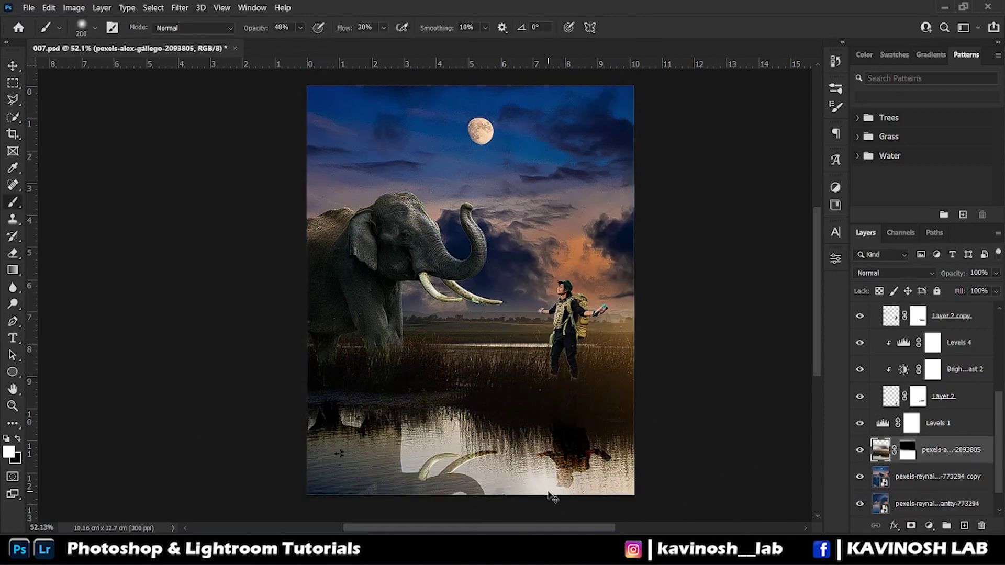
left_click(908, 449)
key("x")
key("2")
key("6")
left_click_drag(576, 460, 370, 517)
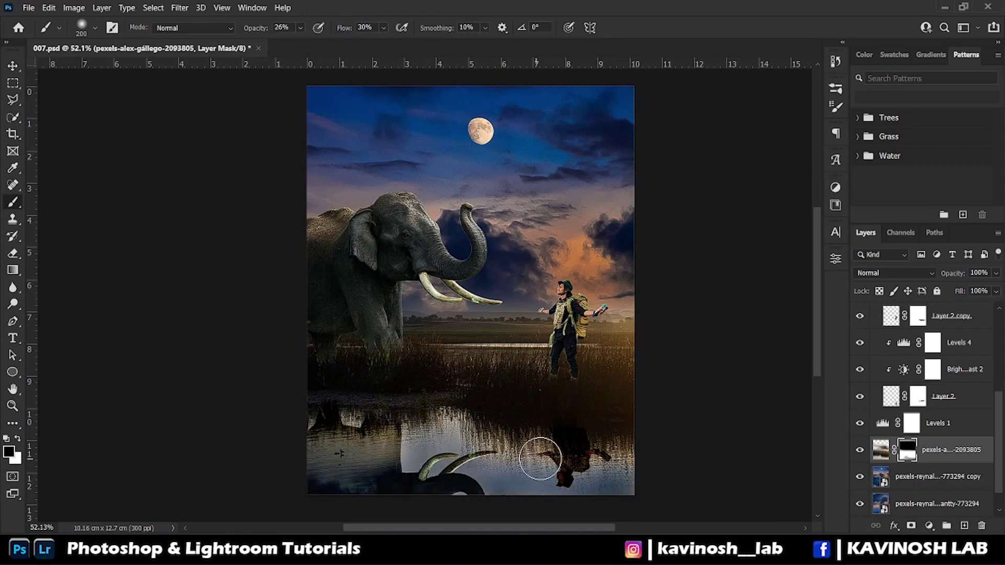
Free Transform the bottom sky photo layer downward.
left_click(932, 504)
key("x")
key("v")
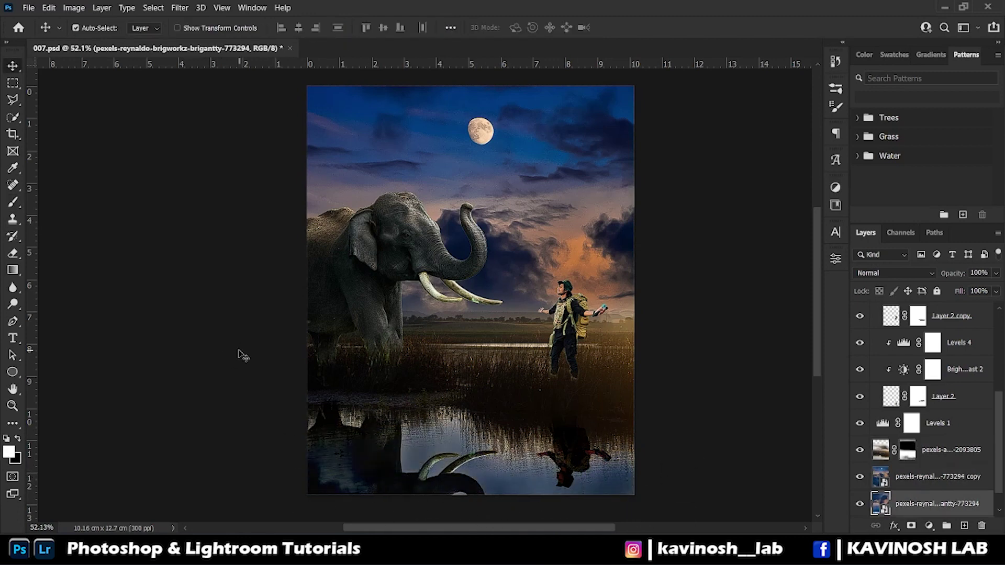
key("ctrl+t")
scroll(457, 401, "down", 1)
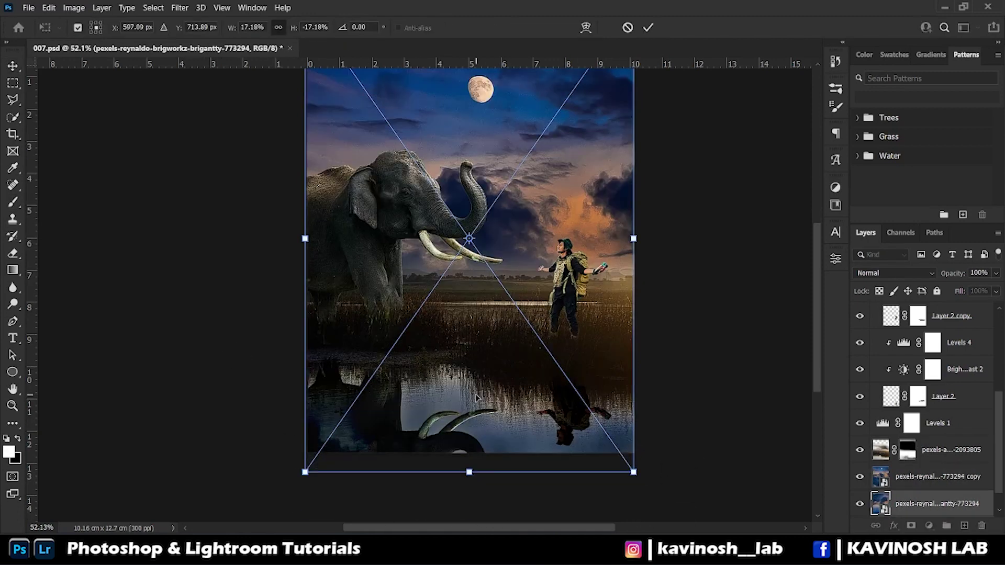
key("Return")
Erase the sky copy layer over the water area.
key("alt+bracketright")
key("m")
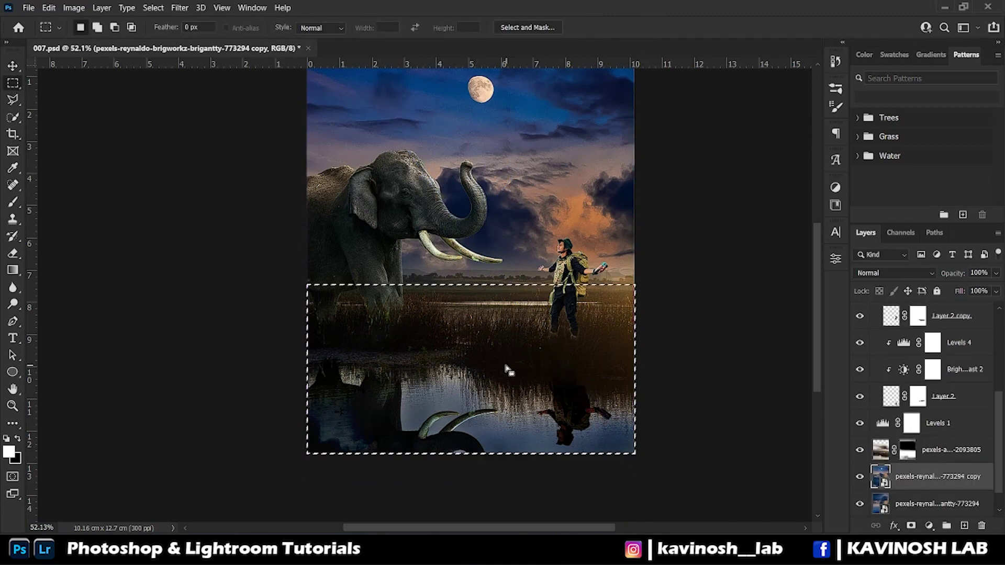
key("e")
left_click_drag(414, 385, 212, 314)
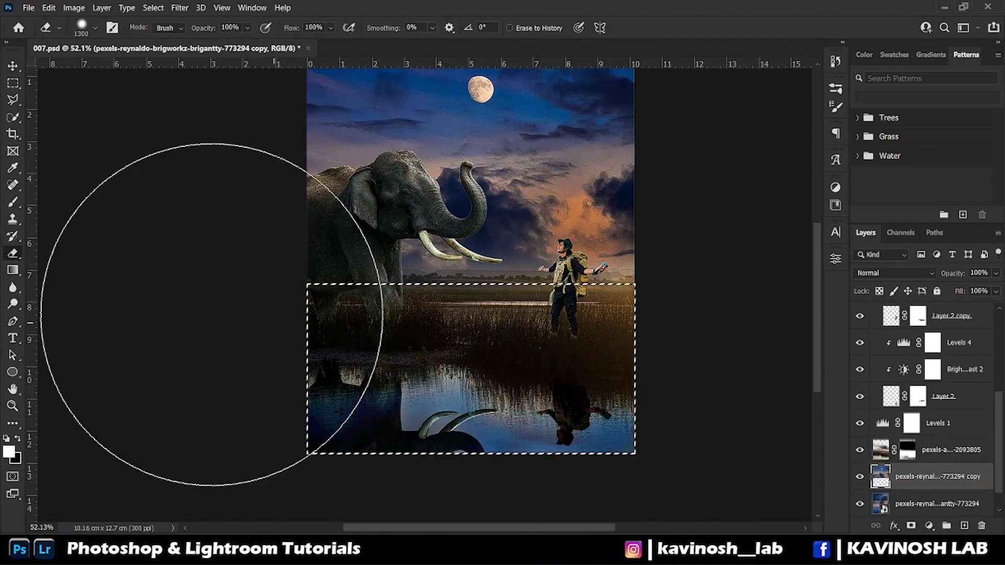
key("ctrl+d")
Move the lower sky reflection further down into the water.
key("alt+bracketleft")
key("ctrl+t")
left_click_drag(511, 448, 513, 521)
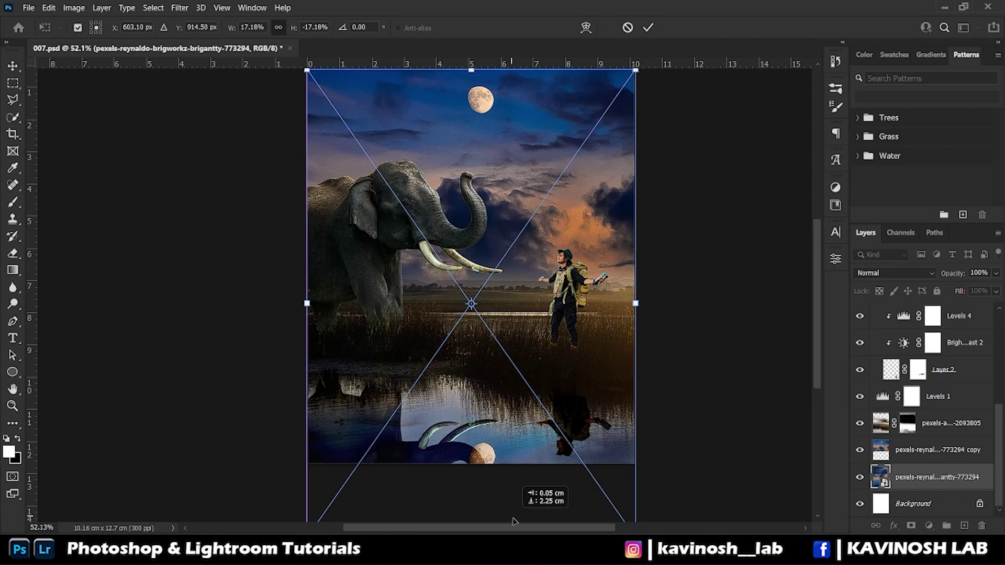
left_click(648, 28)
Fade the reflection layer to 71% opacity.
left_click(996, 272)
left_click_drag(997, 288, 977, 288)
scroll(669, 335, "up", 2)
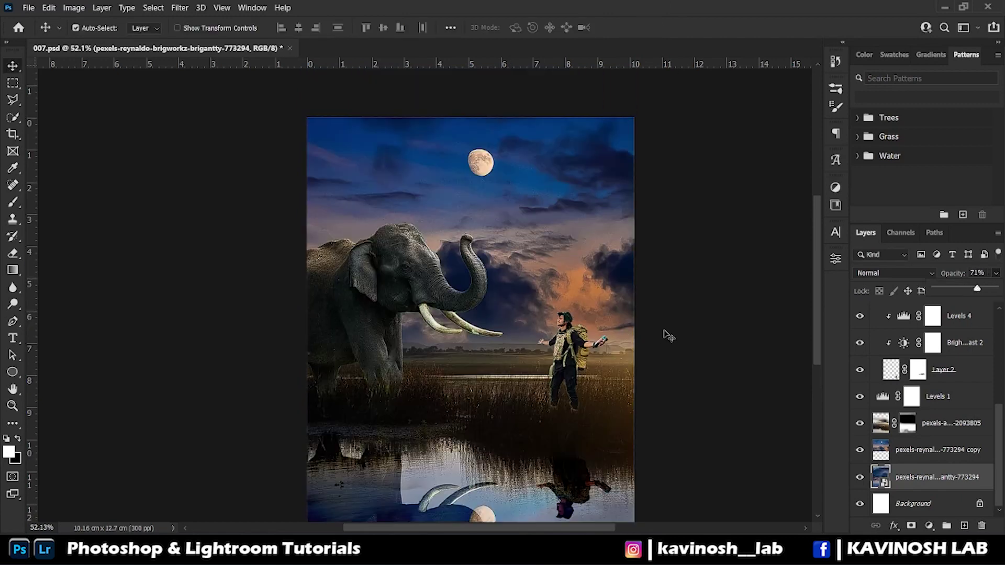
scroll(670, 335, "down", 3)
Add a Levels adjustment clipped to the reflection and brighten it.
left_click(929, 525)
left_click(854, 350)
key("ctrl+alt+g")
left_click_drag(664, 391, 738, 390)
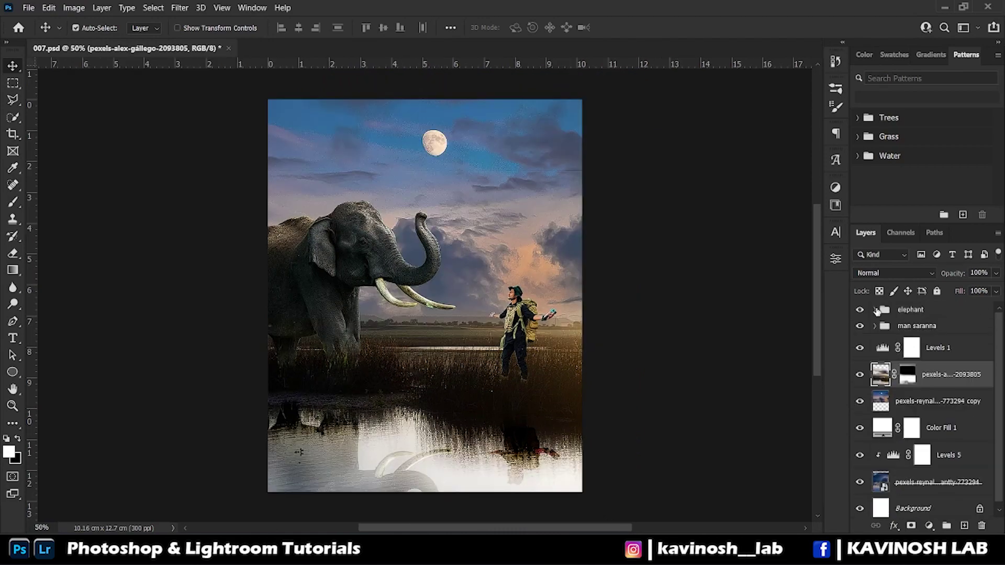
Add a Levels layer in the elephant group, with output white lowered to 126 and darker midtones.
left_click(874, 310)
scroll(806, 370, "up", 3)
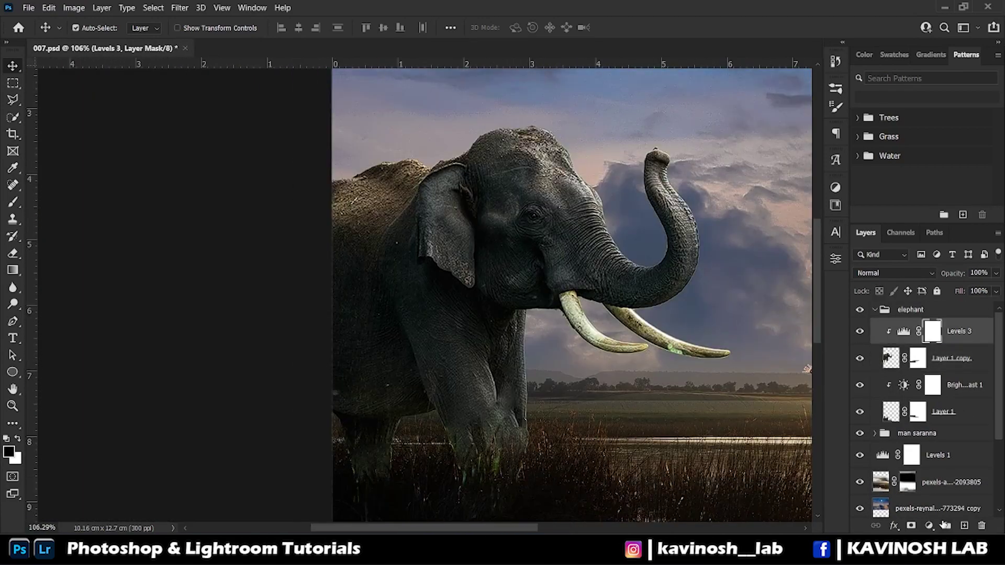
mouse_move(662, 391)
left_mouse_down()
mouse_move(786, 392)
mouse_move(668, 386)
left_mouse_up()
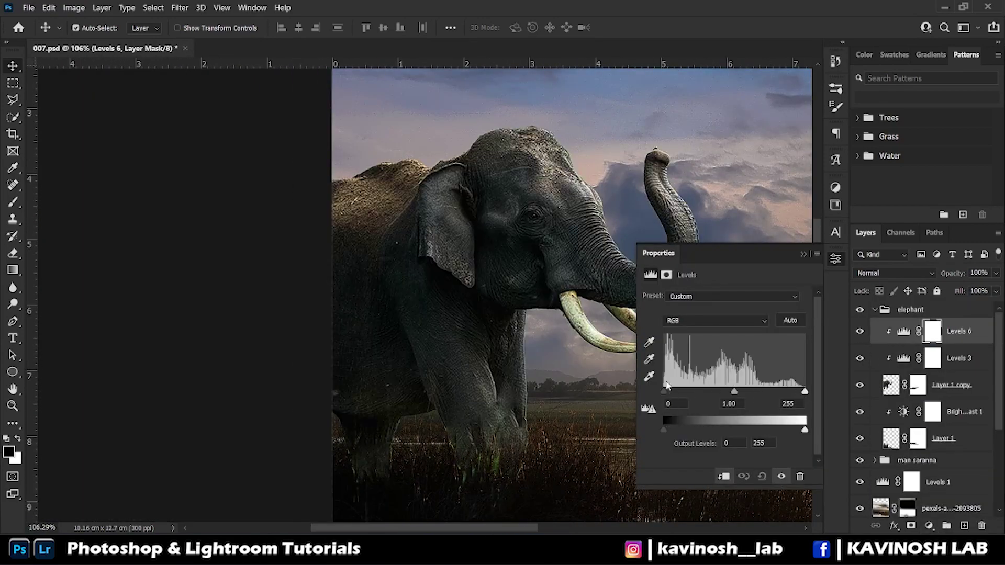
left_click_drag(805, 429, 734, 430)
left_click_drag(727, 392, 747, 392)
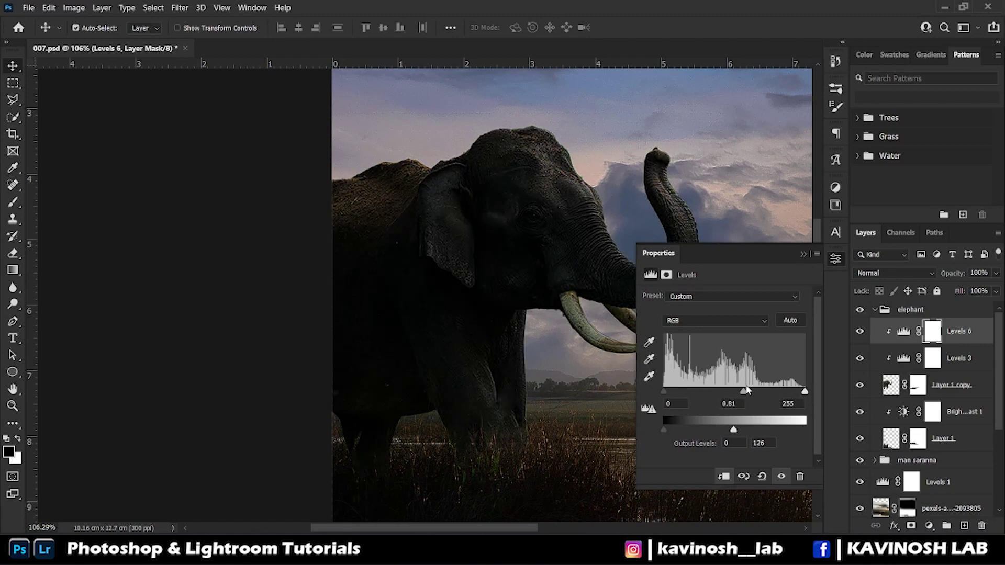
Invert the Levels 6 mask to hide it and set up a smaller brush.
left_click(932, 331)
key("ctrl+i")
key("b")
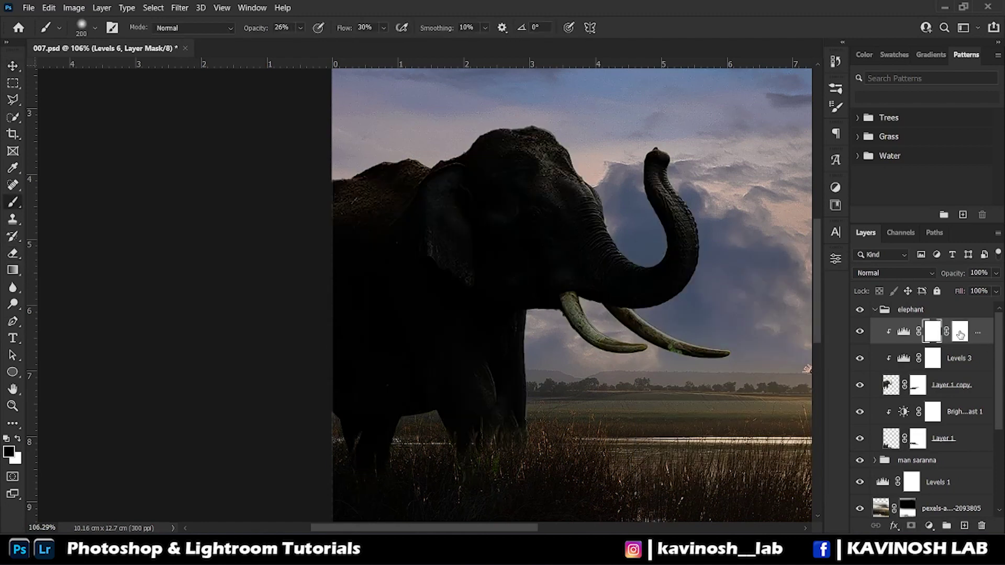
key("ctrl+i")
key("bracketleft")
key("bracketleft")
key("bracketleft")
Brush the Levels effect onto the elephant's trunk, back, hump, head and front leg.
left_click_drag(592, 199, 608, 255)
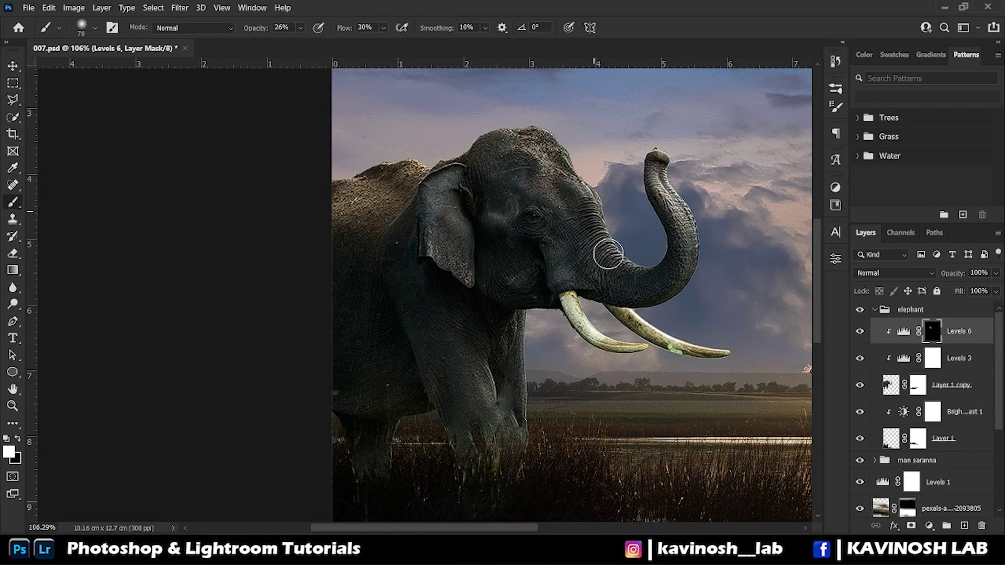
mouse_move(594, 200)
left_mouse_down()
mouse_move(676, 236)
mouse_move(659, 157)
left_mouse_up()
mouse_move(419, 178)
left_mouse_down()
mouse_move(356, 189)
mouse_move(398, 209)
left_mouse_up()
left_click_drag(515, 137, 555, 152)
key("bracketleft")
key("bracketleft")
key("bracketleft")
left_click_drag(478, 377, 500, 396)
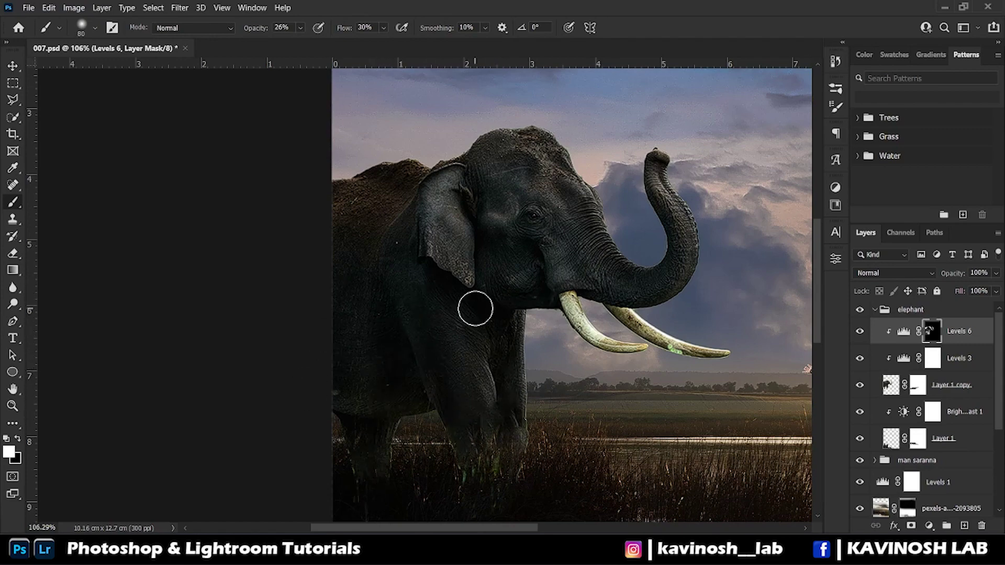
Check the shading at different zooms, then select the elephant cutout layer.
scroll(475, 308, "down", 2, "alt")
scroll(523, 236, "up", 3, "alt")
key("bracketleft")
key("bracketleft")
key("bracketleft")
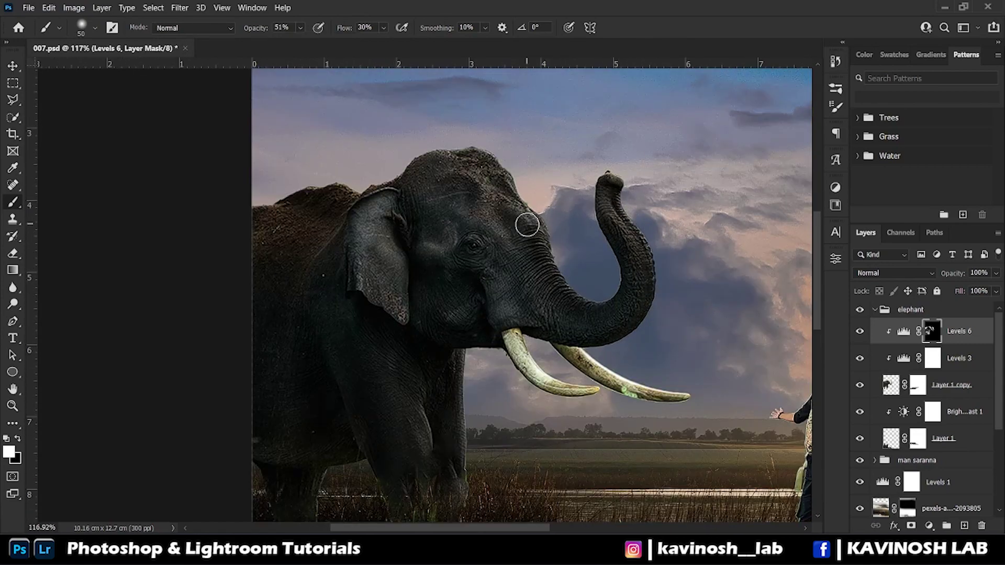
scroll(454, 206, "down", 3)
scroll(523, 262, "up", 1)
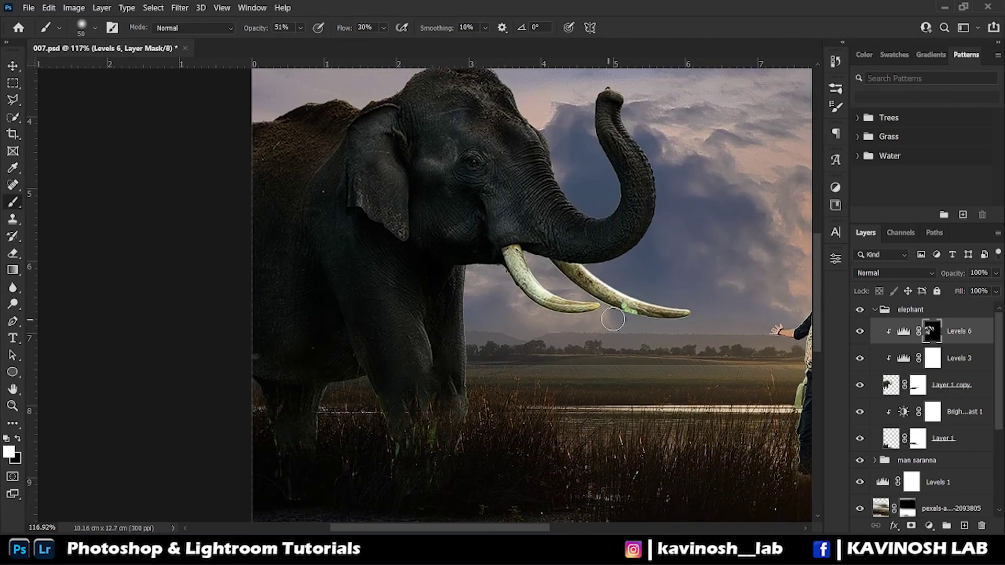
scroll(433, 249, "down", 2, "alt")
scroll(432, 250, "up", 2, "alt")
key("alt+bracketleft")
key("alt+bracketleft")
Trace both tusks with the Pen tool and make the paths one combined selection.
key("p")
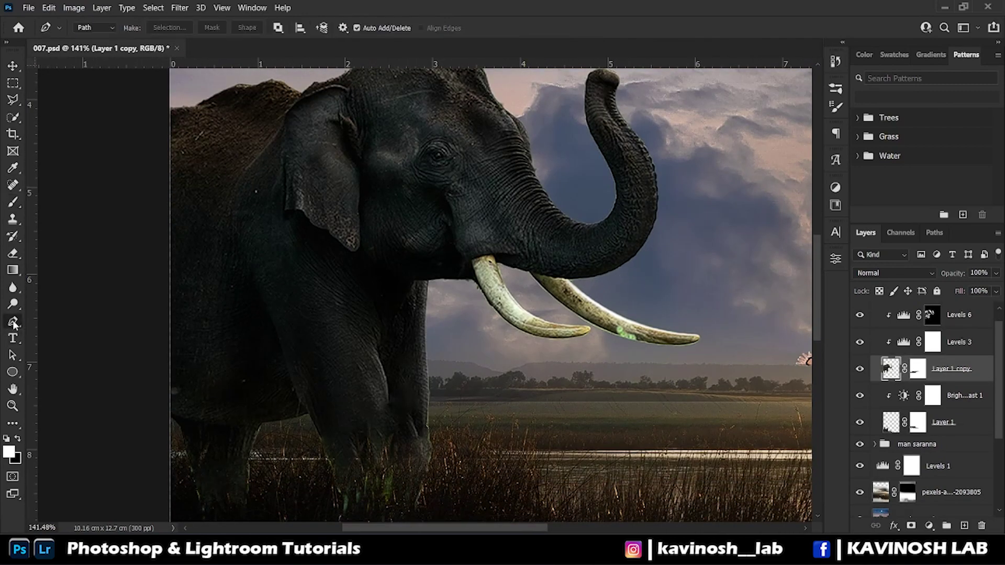
scroll(625, 285, "up", 2, "alt")
left_click(472, 260)
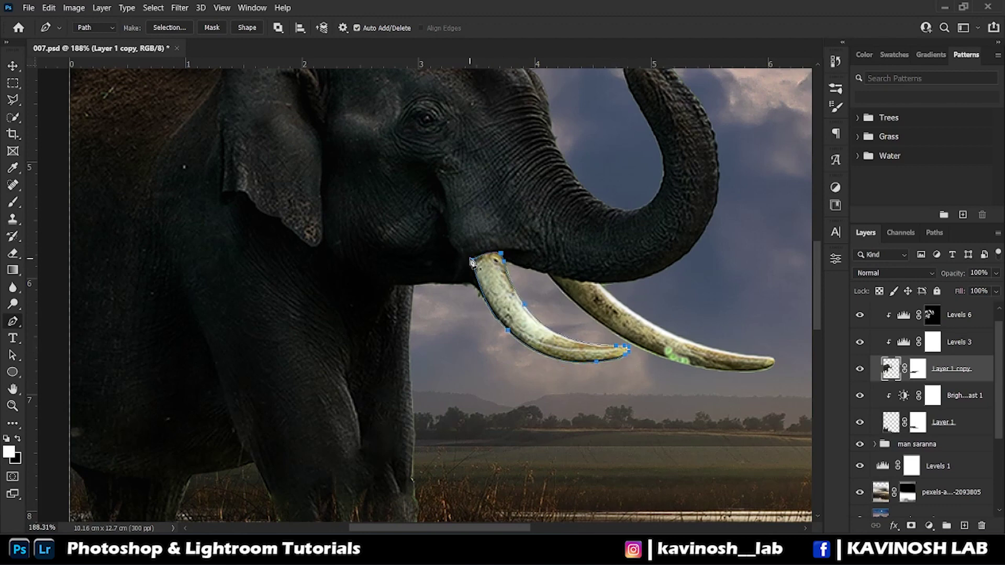
key("ctrl+Return")
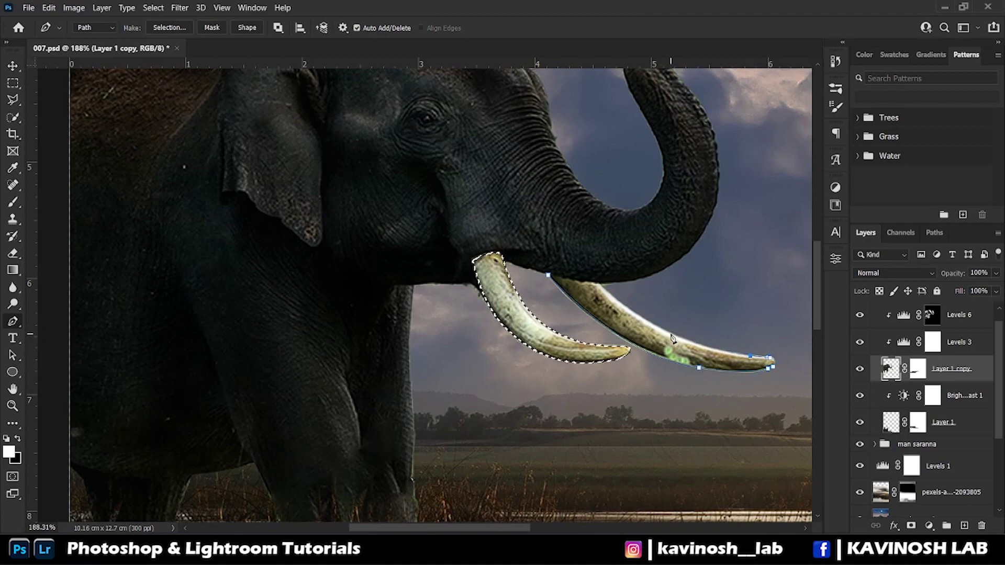
right_click(565, 283)
left_click(628, 68)
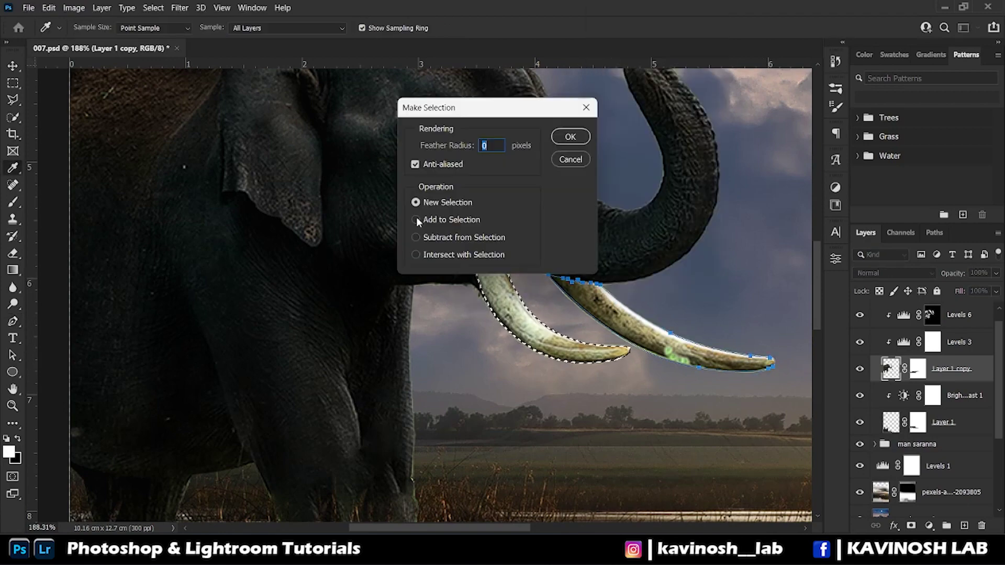
left_click(415, 217)
left_click(572, 137)
scroll(469, 239, "down", 2)
scroll(468, 240, "up", 2)
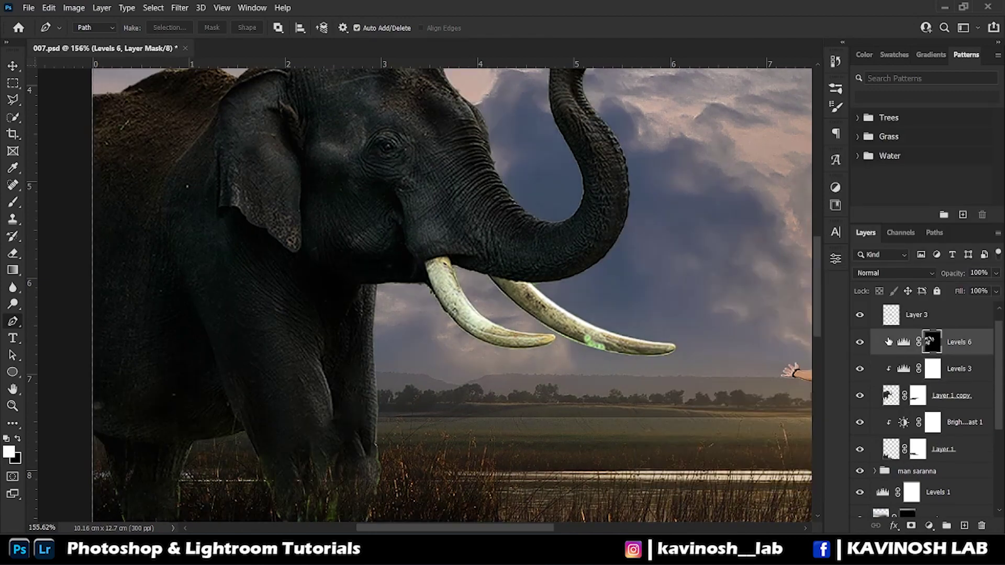
Blur the tusk glow layer about 1.5 px with Gaussian Blur and set it to Screen.
left_click(180, 7)
mouse_move(251, 248)
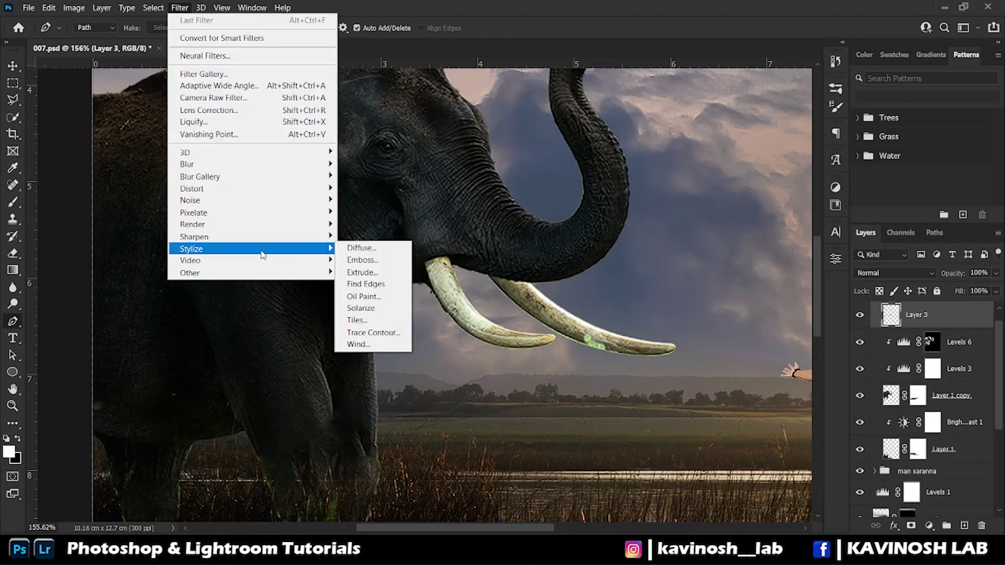
left_click(367, 212)
mouse_move(729, 313)
left_mouse_down()
mouse_move(775, 313)
mouse_move(716, 312)
left_mouse_up()
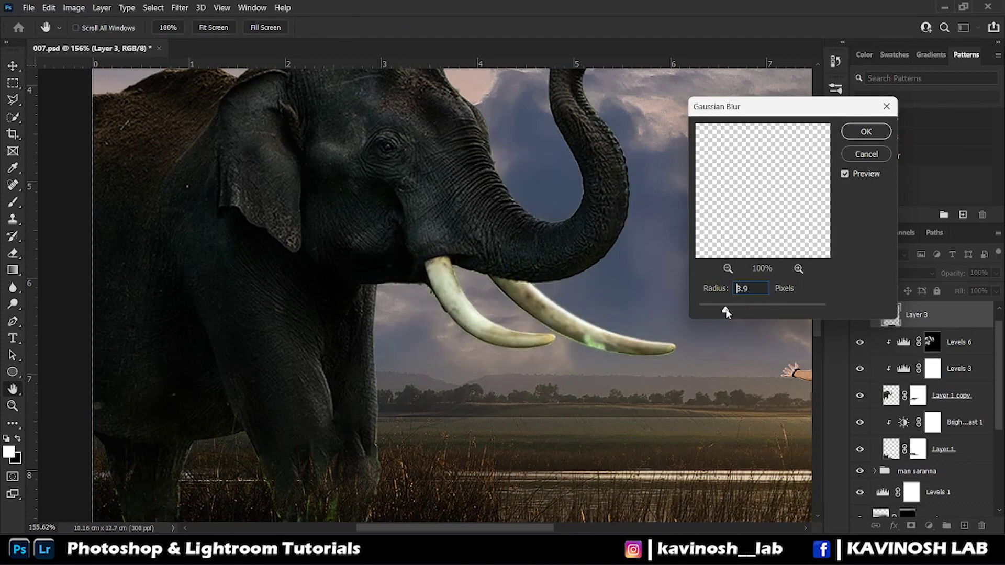
left_click(878, 132)
left_click(895, 272)
Duplicate the glow layer and give the copy a stronger Gaussian Blur.
left_click(869, 291)
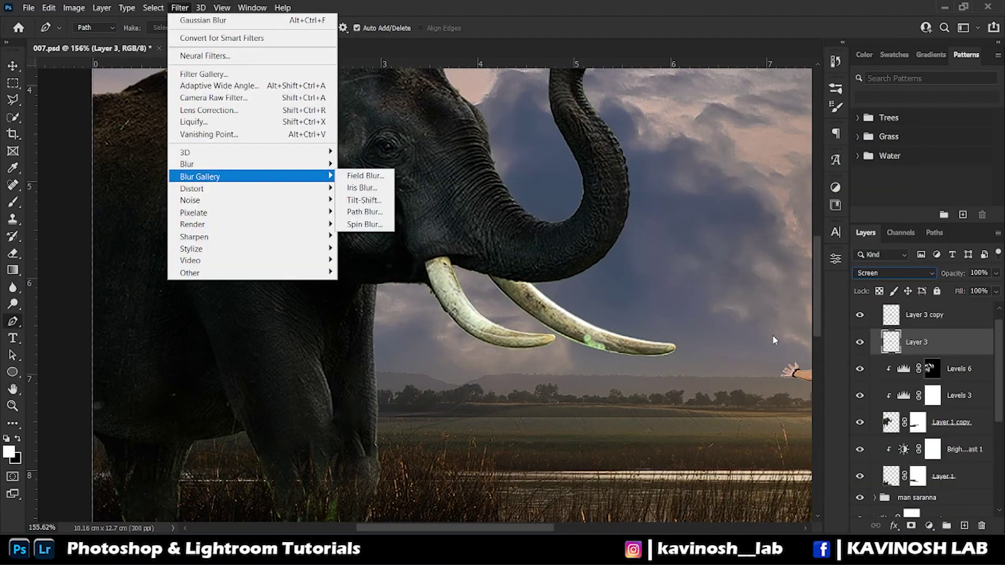
left_click(958, 320)
right_click(966, 314)
left_click(817, 295)
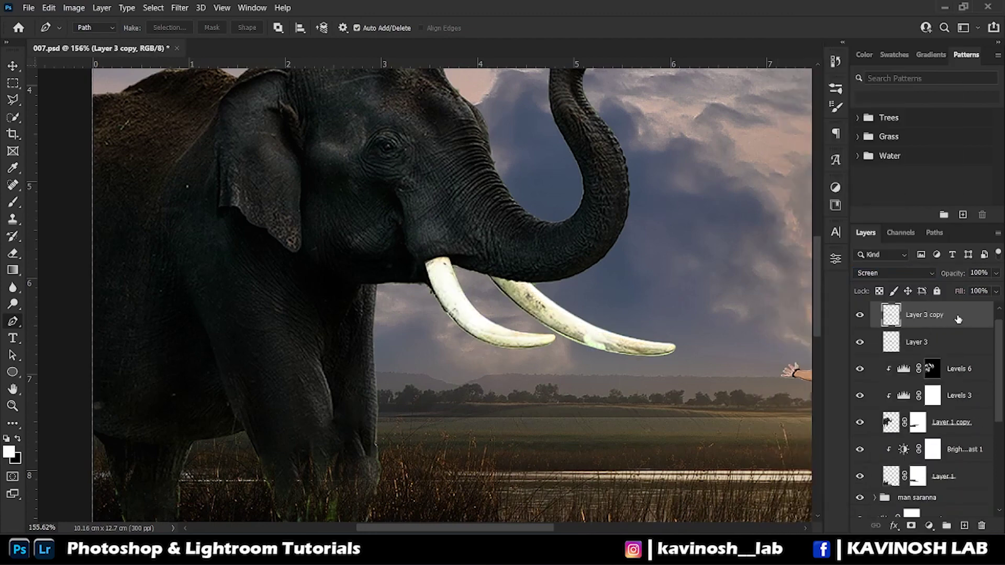
left_click(179, 8)
left_click(13, 389)
key("ctrl+j")
left_click(180, 7)
left_click(387, 212)
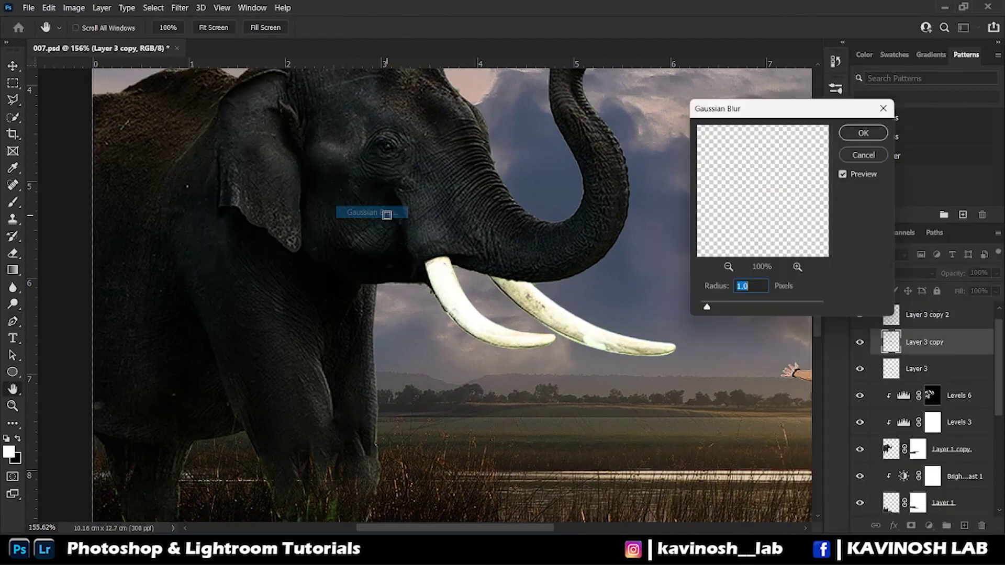
Duplicate and blur another glow copy with a larger radius.
key("Return")
key("ctrl+j")
left_click(180, 8)
key("Escape")
key("p")
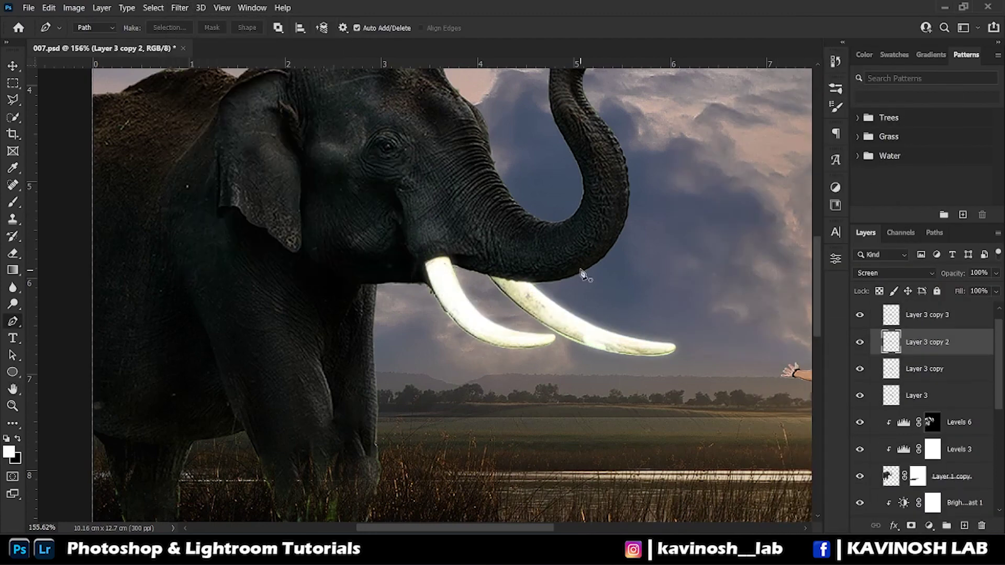
left_click(179, 7)
left_click(387, 212)
key("Return")
key("ctrl+j")
Make a further glow copy with a wide 50-pixel Gaussian Blur.
left_click(180, 7)
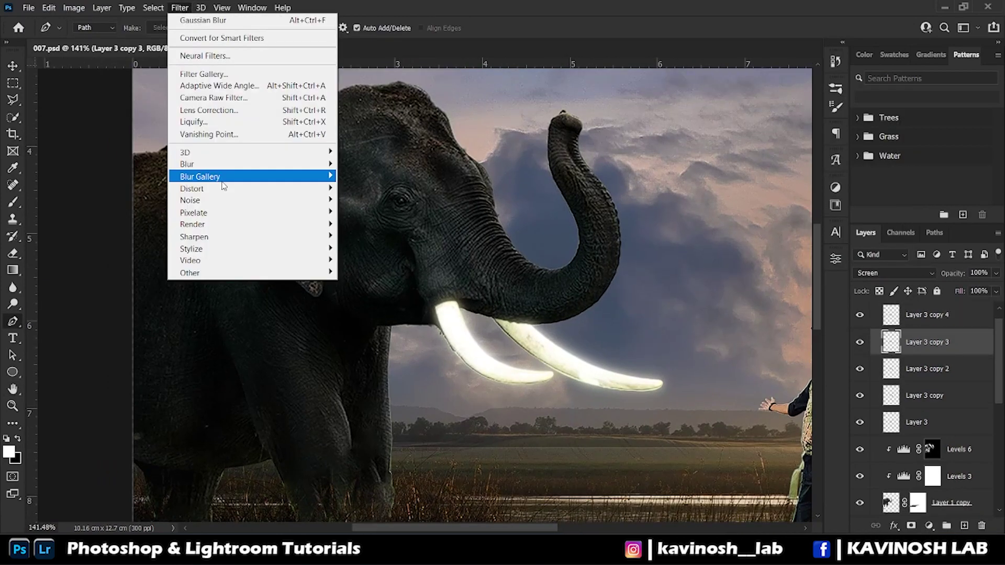
left_click(203, 20)
key("Return")
key("ctrl+j")
left_click(179, 7)
left_click(203, 20)
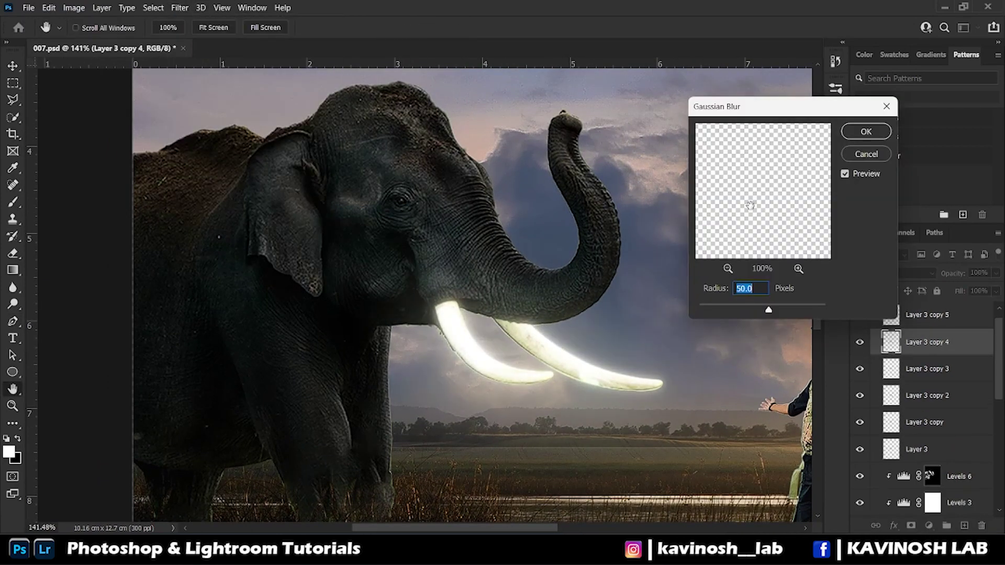
left_click(867, 132)
Blur the final copy, zoom out, and select all the glow layers.
left_click(180, 7)
left_click(386, 212)
key("Return")
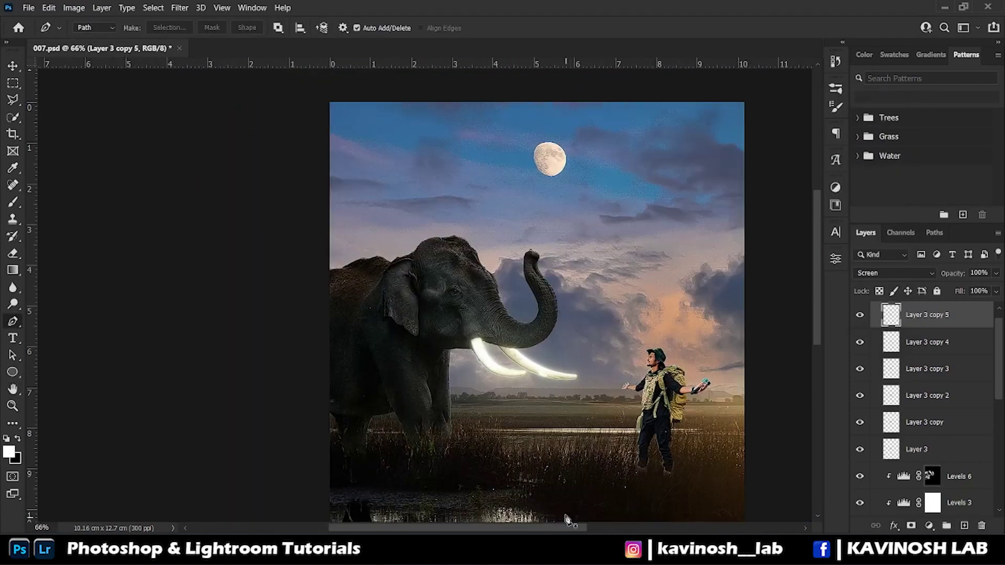
scroll(483, 273, "up", 3)
left_click(917, 450, "shift")
Group the glow layers as 'glow' and try a colorizing Hue/Saturation adjustment.
key("ctrl+g")
double_click(925, 309)
left_click(930, 526)
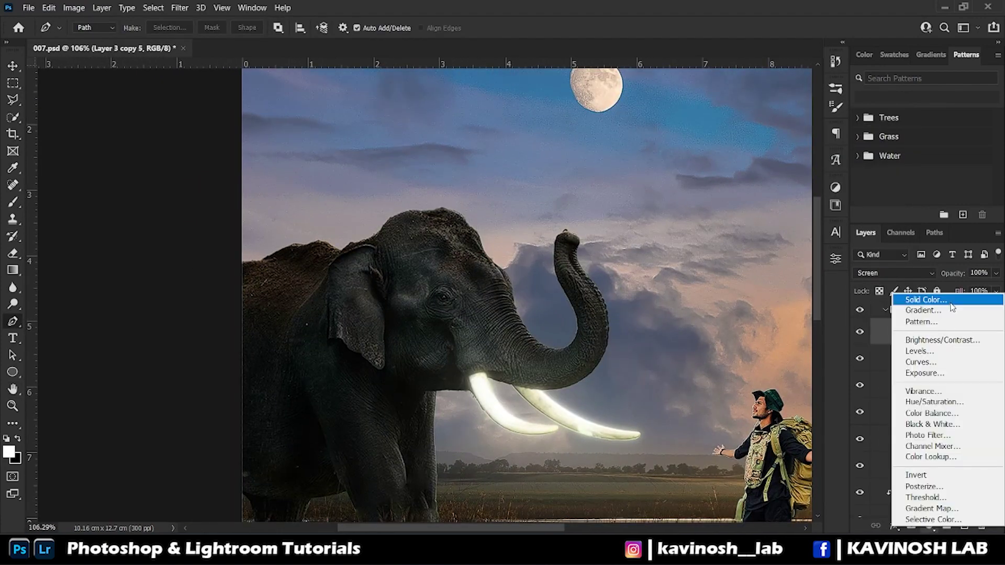
left_click(932, 292)
key("Escape")
left_click(929, 526)
left_click(932, 413)
left_click_drag(685, 372, 723, 372)
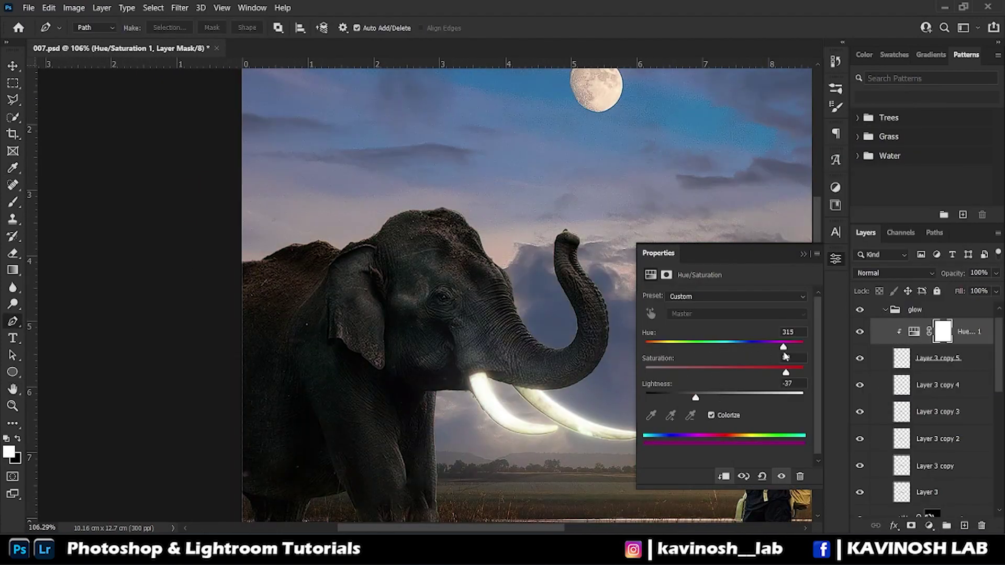
Delete the dark blue tint and add a clipped colorized Hue/Saturation with hue near 141.
left_click(724, 476)
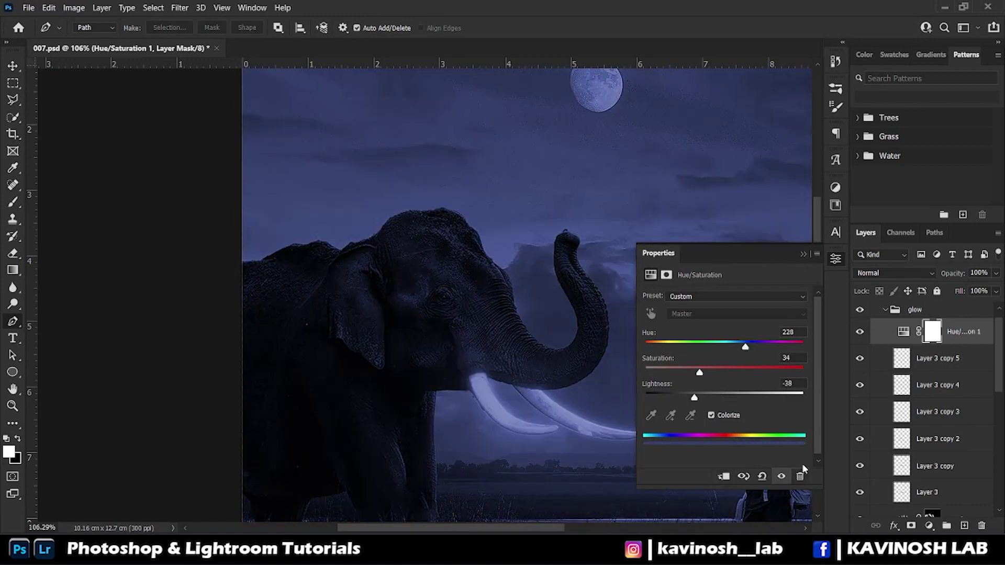
left_click(800, 476)
left_click(886, 311)
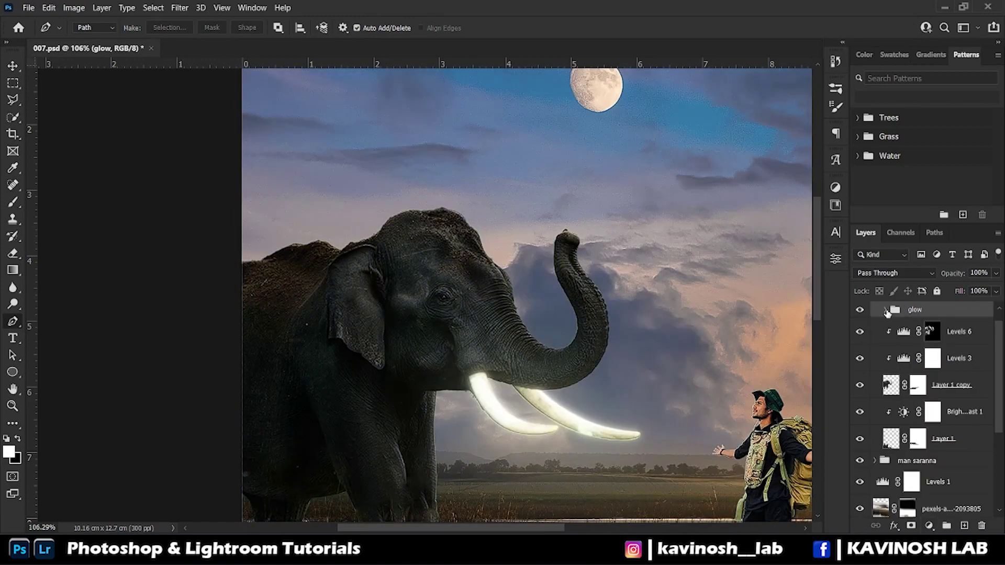
left_click(929, 526)
left_click(932, 413)
left_click(724, 476)
left_click(711, 415)
left_click_drag(646, 342, 725, 348)
Boost saturation and lightness of the green tusk tint, then pick #00ff60 for the fill.
key("ctrl+0")
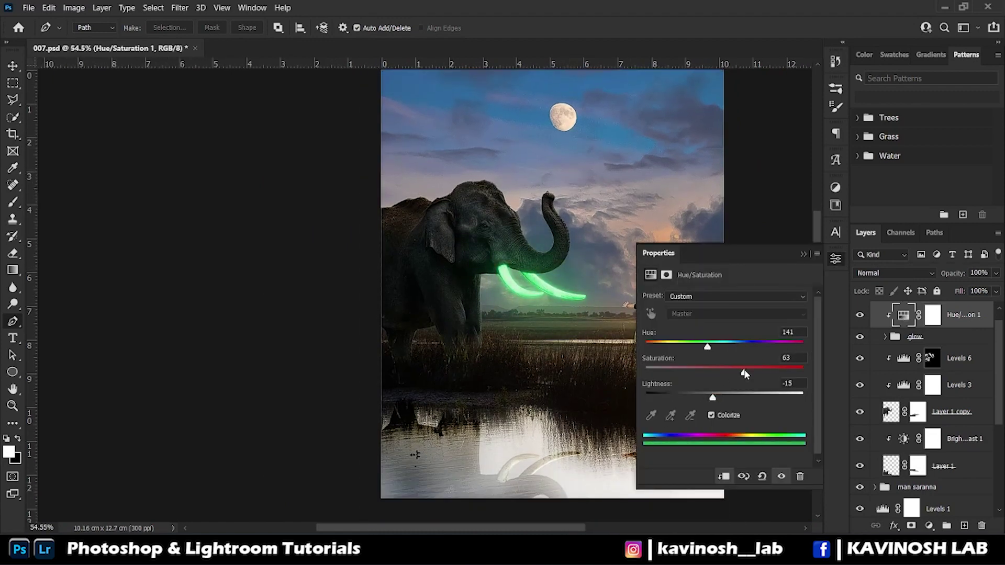
left_click_drag(744, 373, 765, 374)
mouse_move(712, 398)
left_mouse_down()
mouse_move(737, 400)
mouse_move(716, 398)
left_mouse_up()
left_click_drag(707, 347, 668, 347)
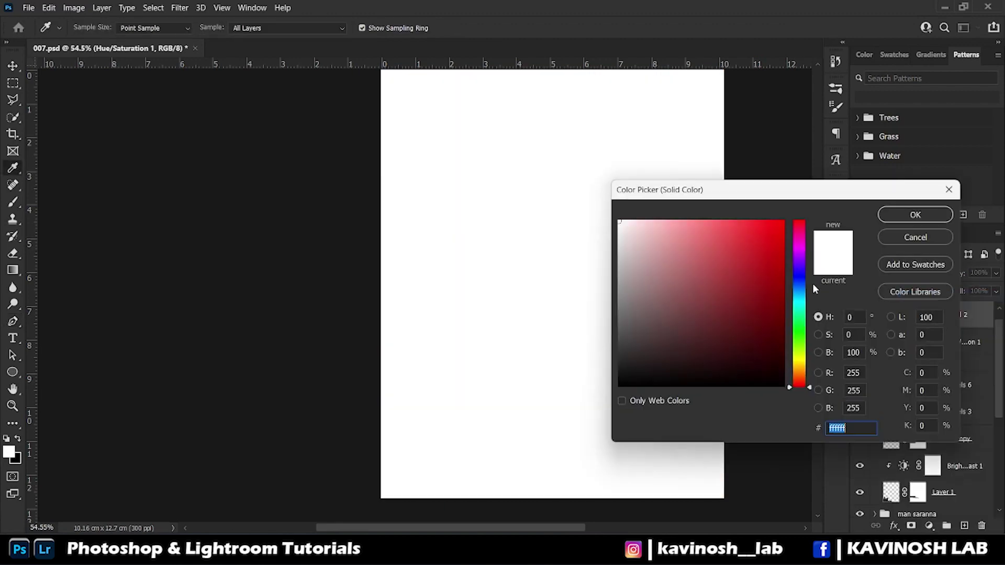
left_click_drag(814, 344, 810, 323)
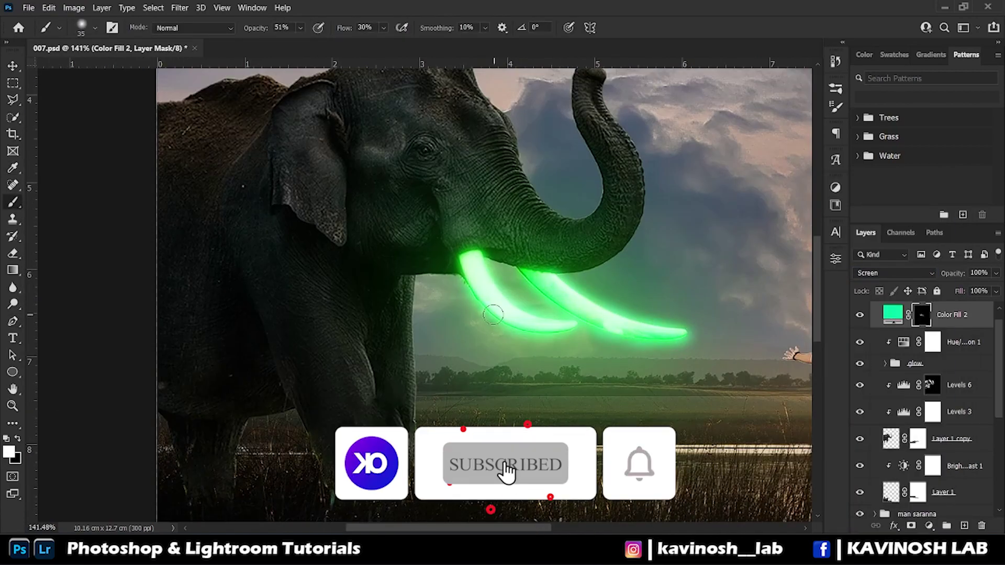
Fit the image in view and turn the glow group back on.
key("ctrl+minus")
key("ctrl+minus")
scroll(418, 152, "up", 5)
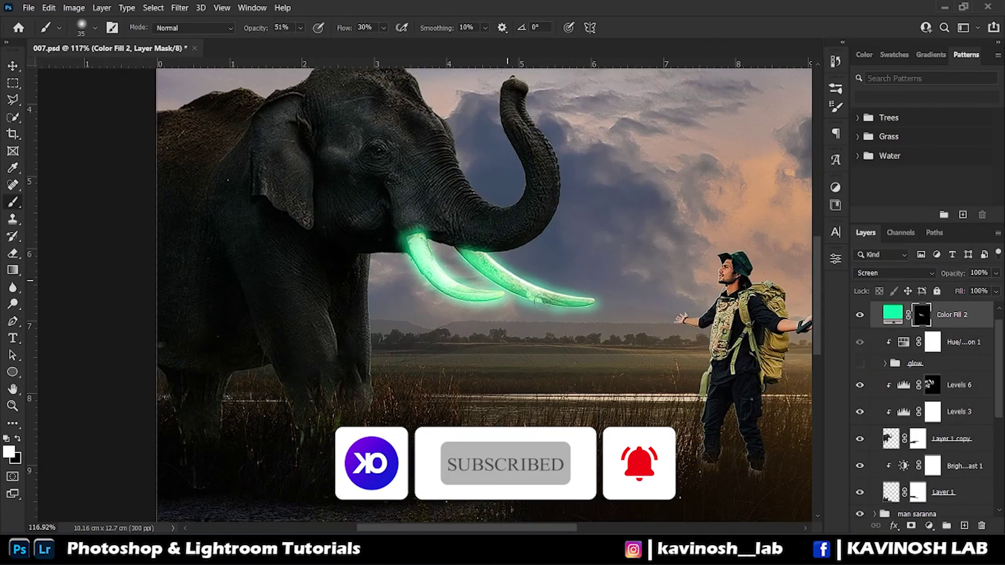
scroll(487, 293, "down", 3)
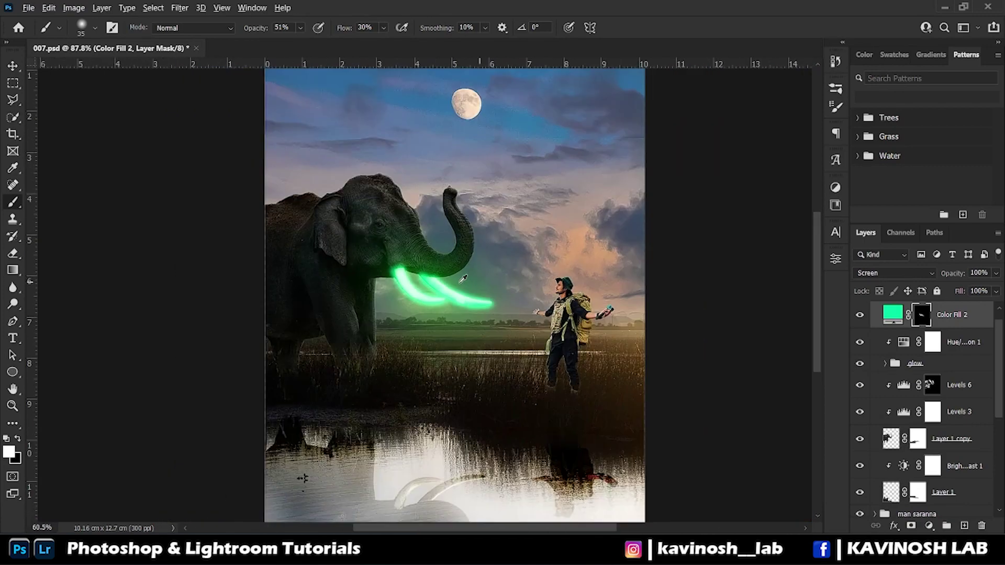
left_click(860, 363)
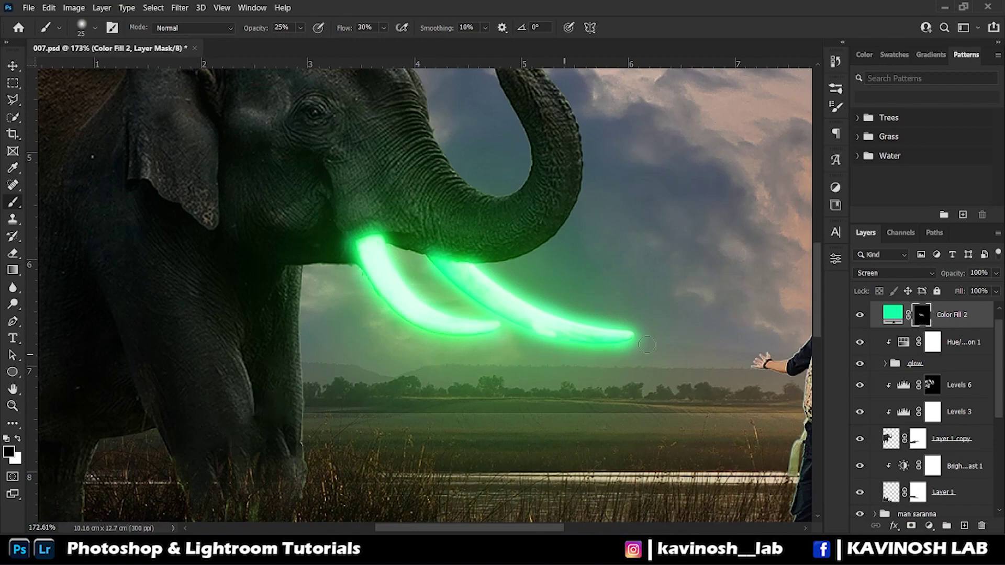
Zoom in on the elephant's eye to paint its green glow.
scroll(435, 204, "down", 4)
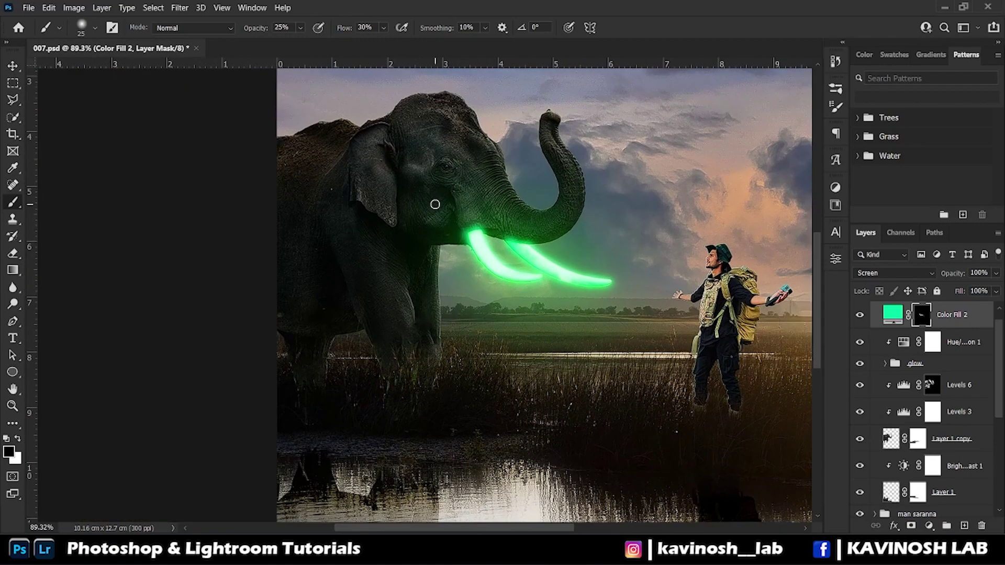
scroll(594, 227, "up", 2)
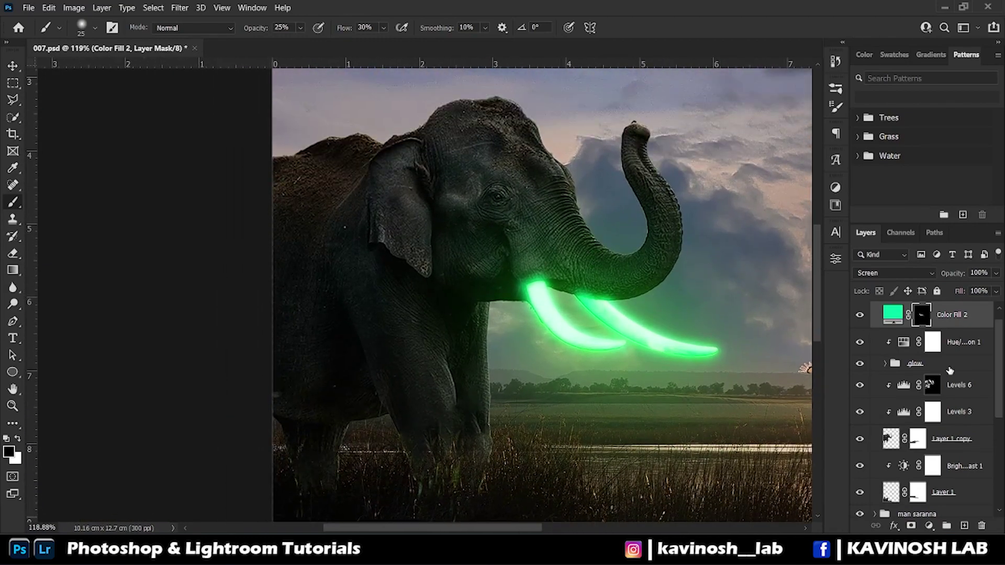
scroll(597, 204, "up", 1)
scroll(599, 193, "up", 1)
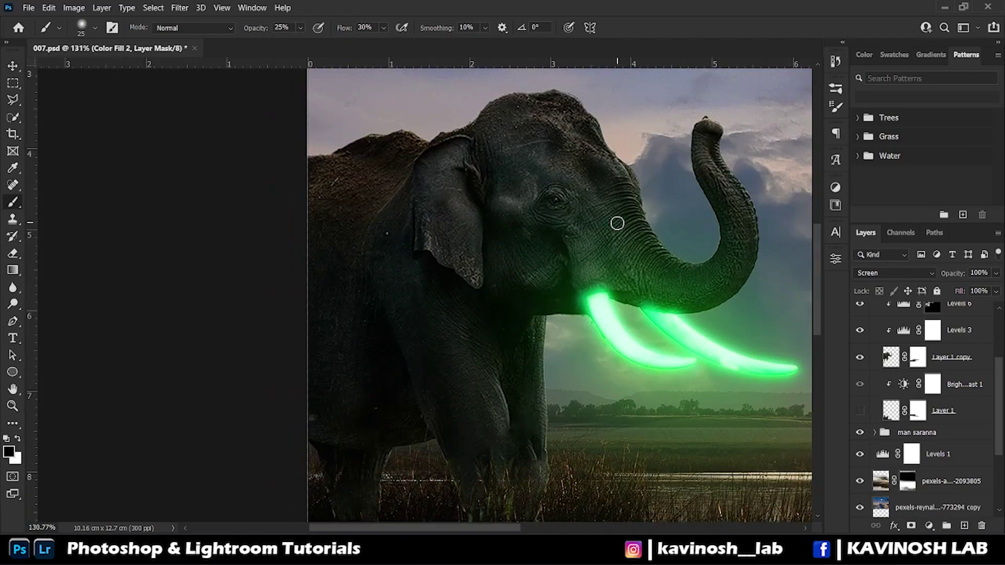
scroll(556, 210, "up", 10)
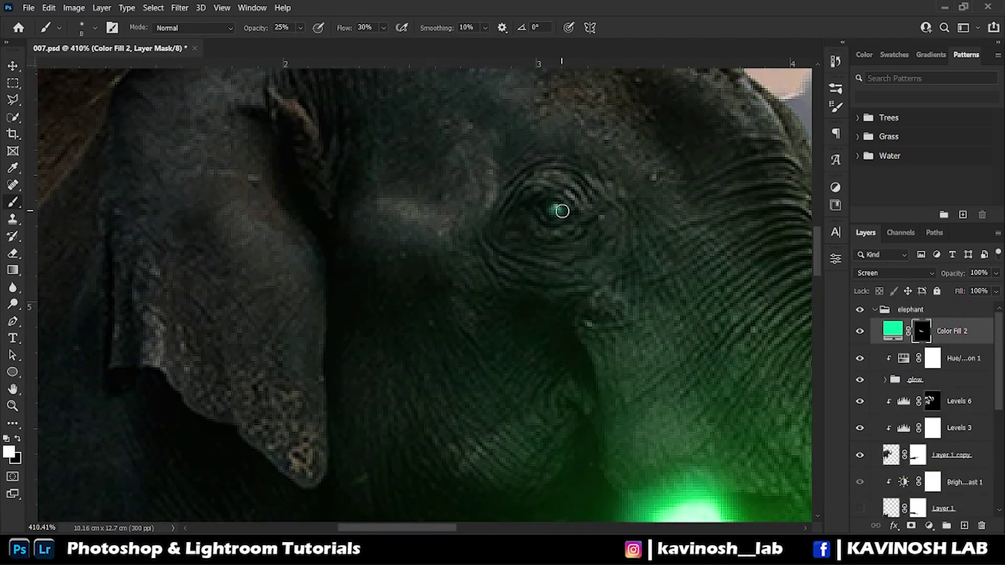
scroll(563, 211, "down", 5)
scroll(562, 252, "up", 7)
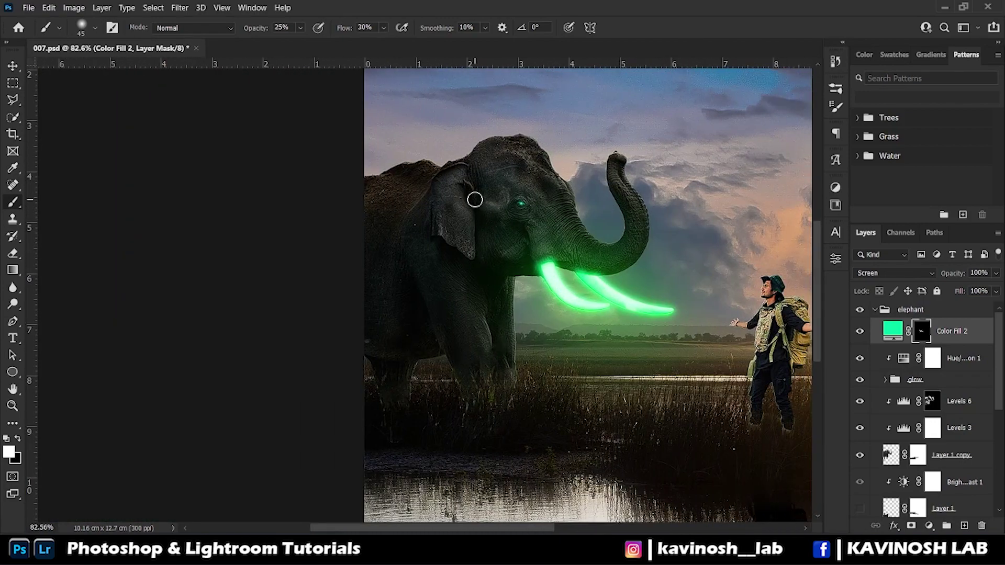
scroll(475, 200, "down", 2)
scroll(573, 298, "up", 4)
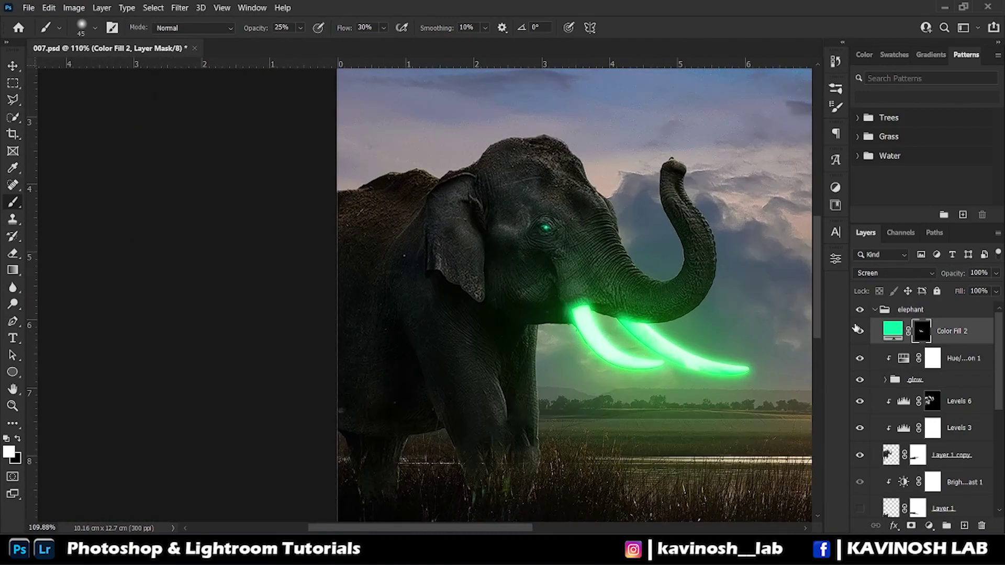
Add a brightened green Colorize Hue/Saturation layer with its mask inverted to black.
left_click(930, 526)
left_click(910, 413)
left_click(711, 415)
left_click_drag(646, 345, 701, 346)
left_click_drag(724, 398, 744, 398)
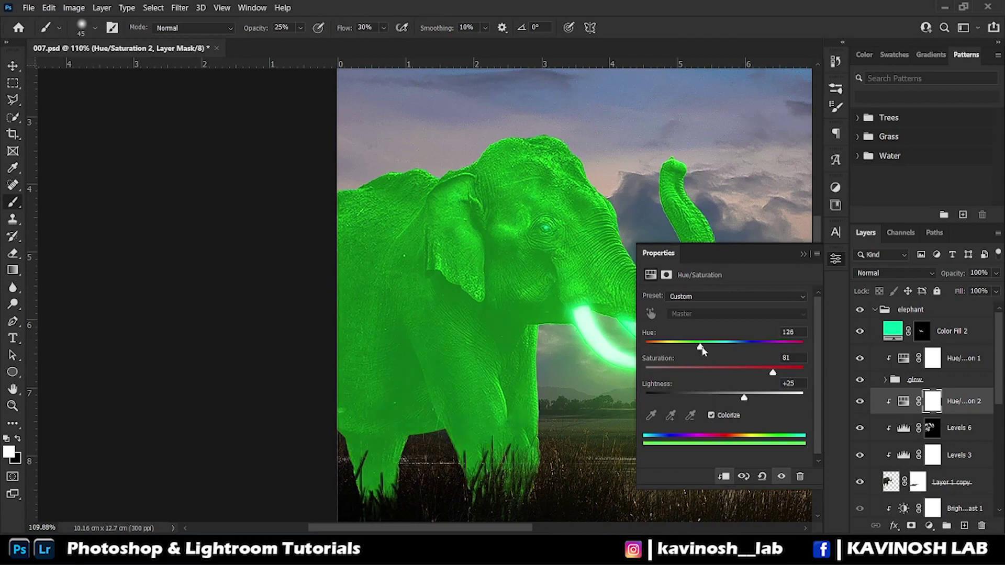
left_click(803, 254)
key("ctrl+i")
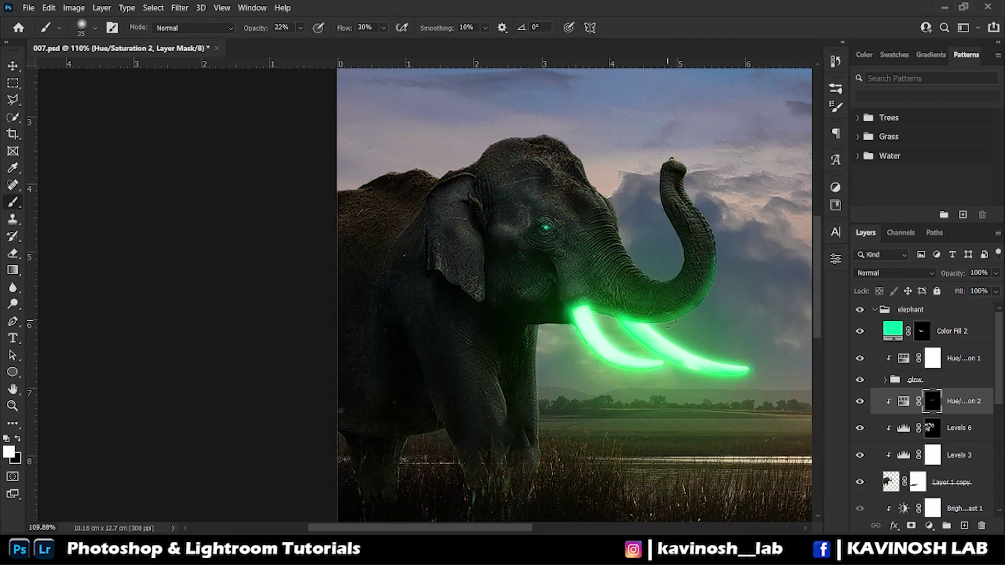
Paint green onto the ear, neck and trunk, then lower the tusk tint's opacity.
scroll(626, 313, "up", 2)
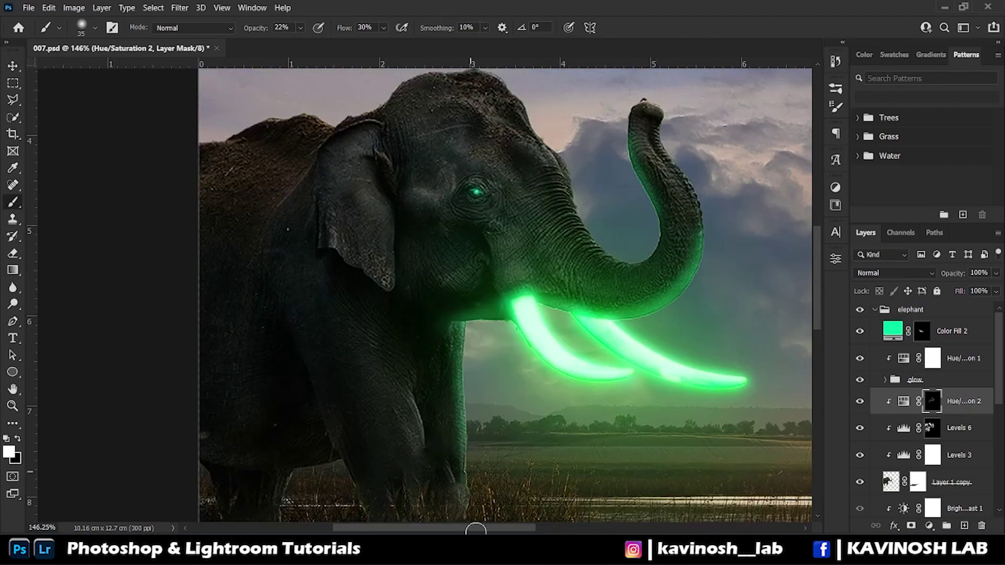
left_click_drag(435, 471, 399, 386)
scroll(388, 366, "down", 2)
mouse_move(272, 249)
left_mouse_down()
mouse_move(386, 297)
mouse_move(388, 308)
left_mouse_up()
key("bracketright")
key("bracketright")
key("bracketright")
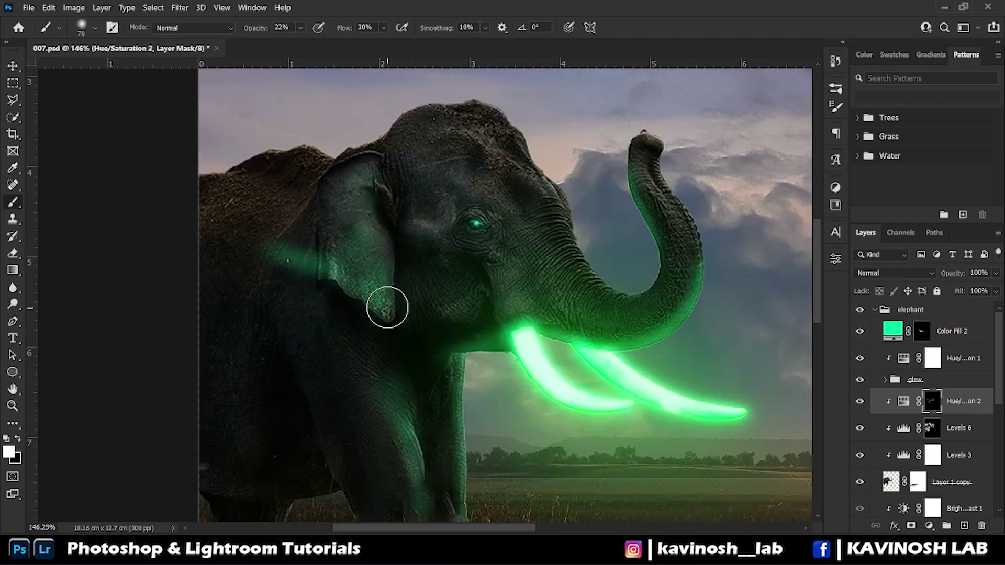
key("bracketright")
key("bracketright")
scroll(399, 386, "down", 1)
scroll(424, 306, "down", 5)
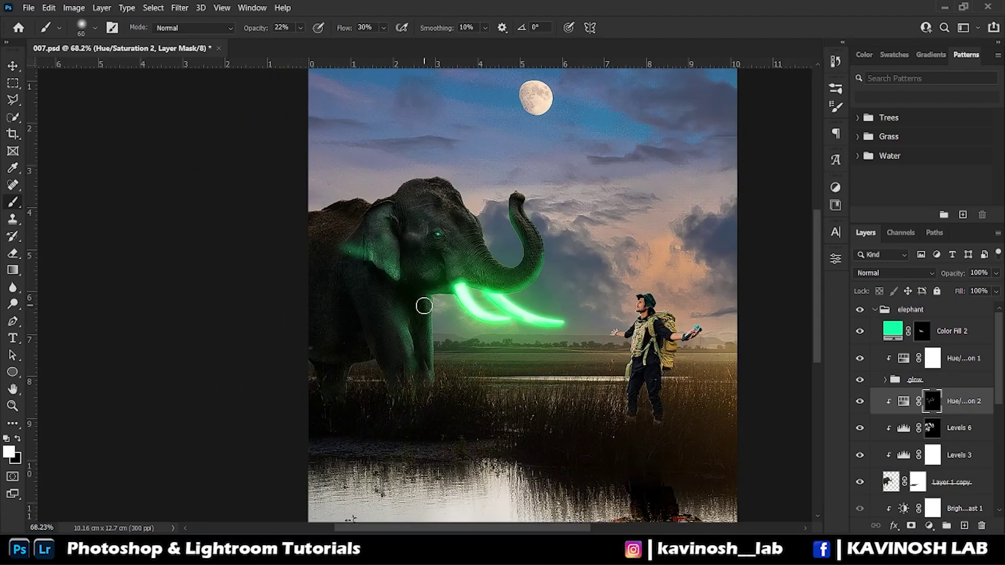
left_click(932, 358)
mouse_move(996, 273)
left_mouse_down()
mouse_move(984, 292)
mouse_move(1001, 287)
left_mouse_up()
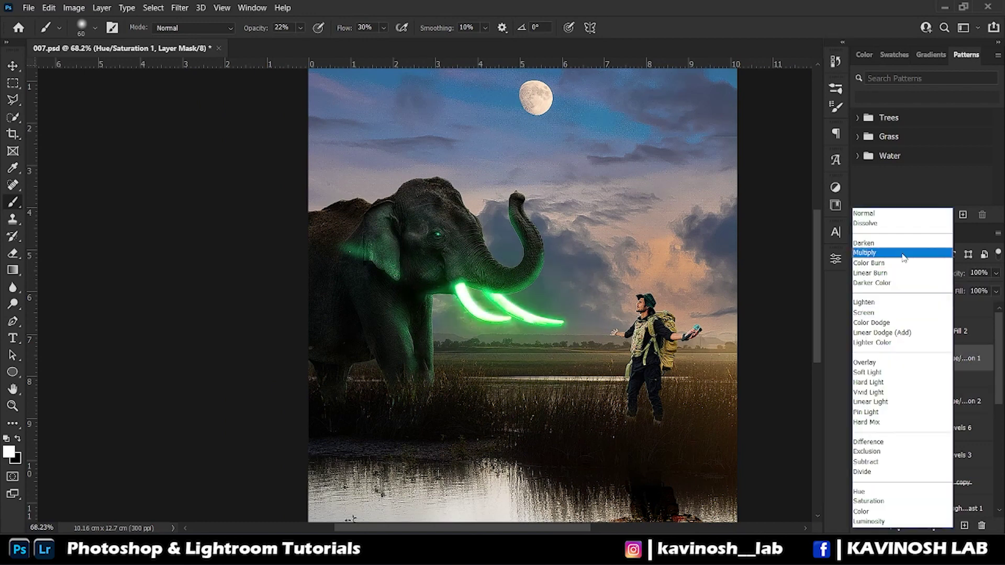
Keep the Normal blend mode and brush more green glow onto the elephant.
left_click(895, 273)
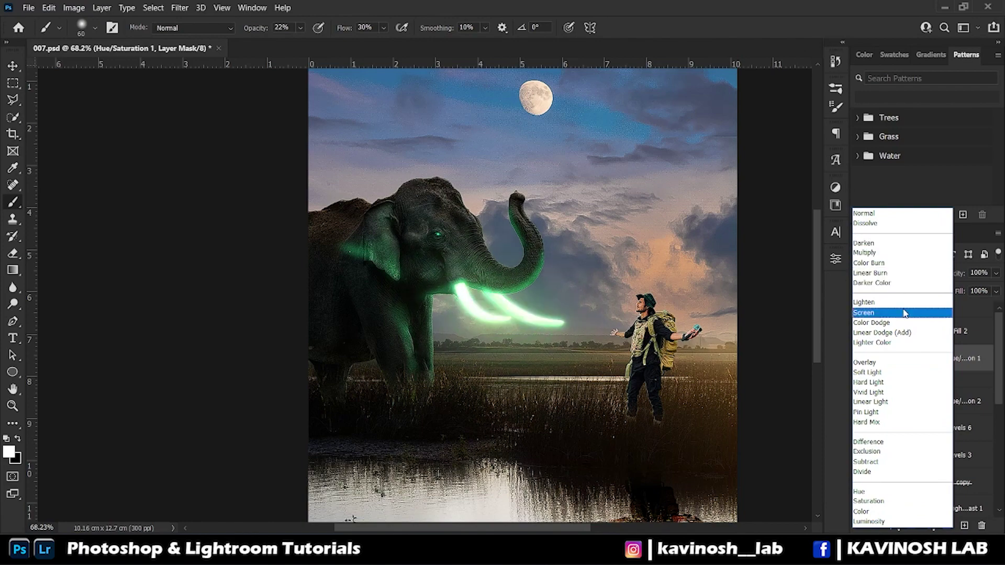
left_click(865, 214)
scroll(359, 261, "up", 5)
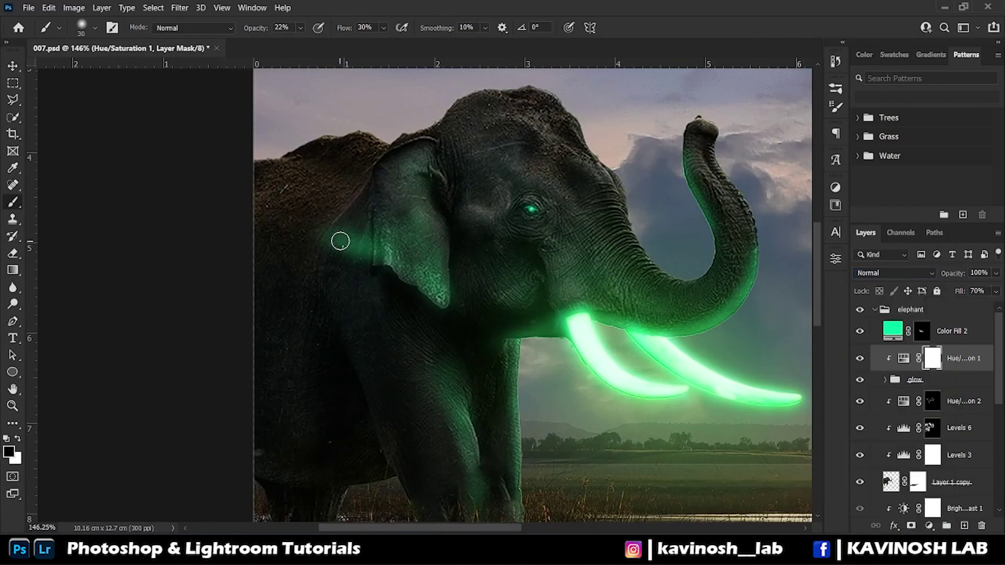
key("alt+bracketleft")
key("alt+bracketleft")
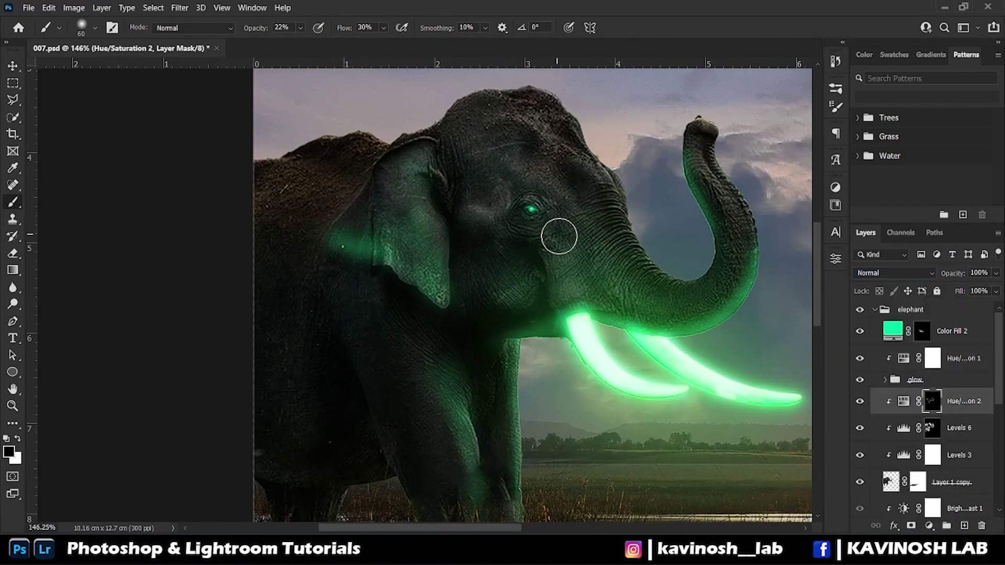
key("alt+bracketleft")
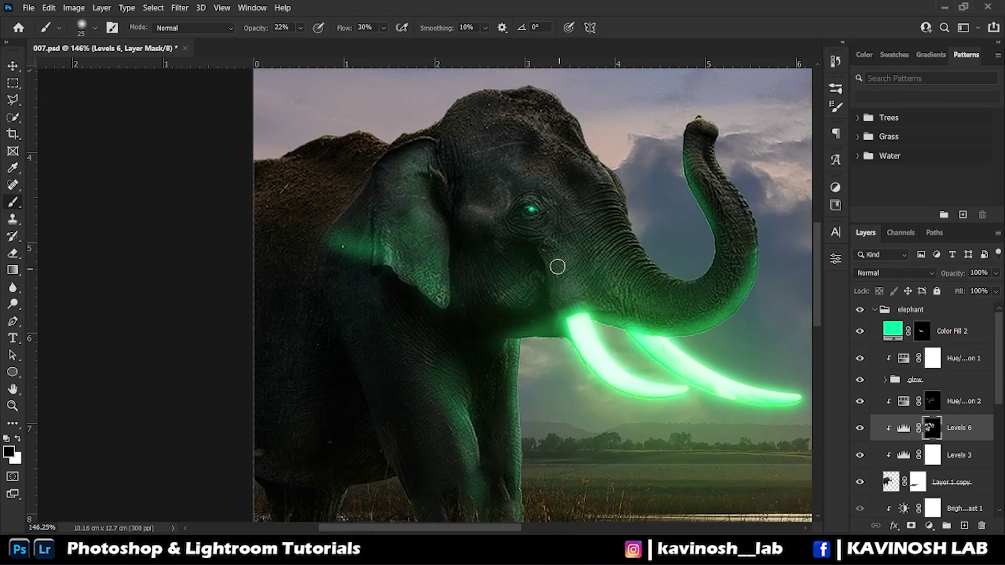
scroll(558, 267, "down", 5)
scroll(583, 220, "up", 5)
key("alt+bracketright")
right_click(584, 222)
left_click_drag(300, 28, 304, 44)
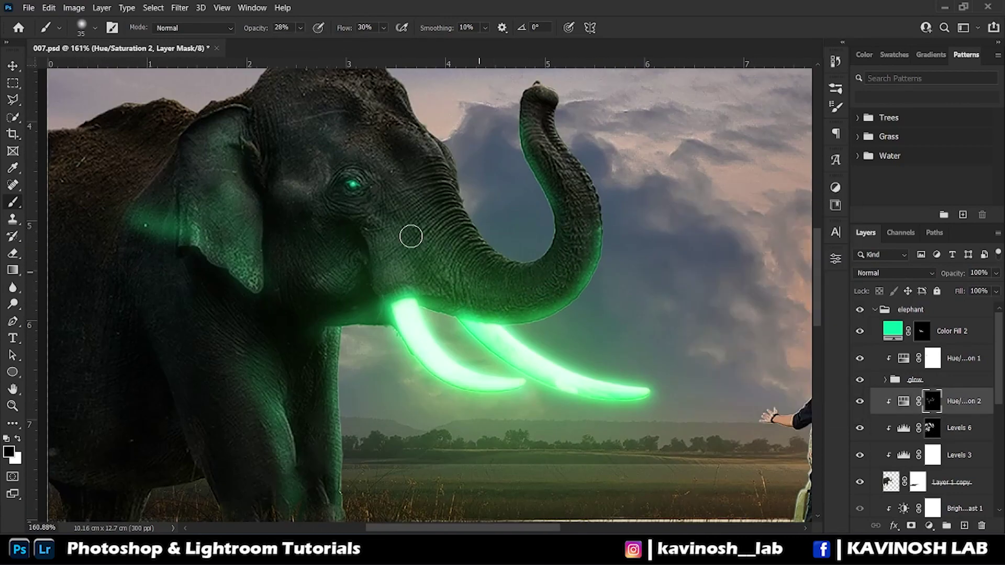
Paint white on the Color Fill 2 mask to run green glow down the leg.
scroll(82, 224, "down", 4)
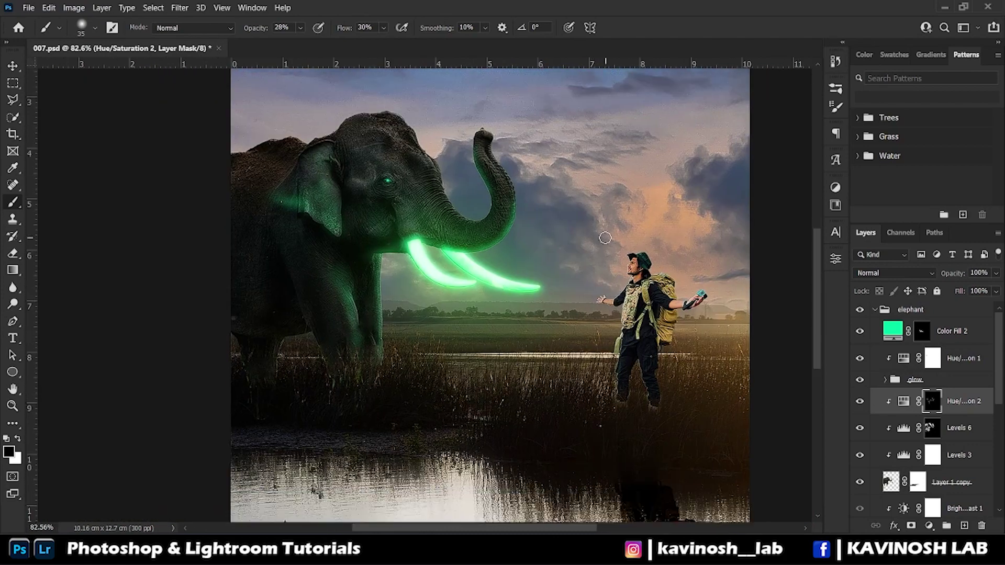
scroll(425, 206, "down", 2)
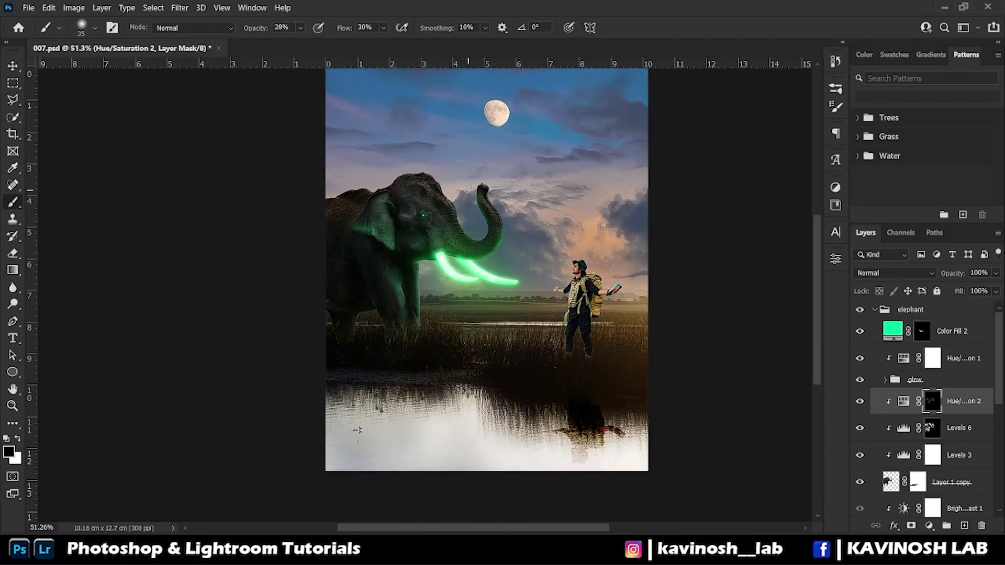
scroll(424, 205, "up", 2)
scroll(424, 206, "up", 1)
left_click_drag(580, 531, 584, 530)
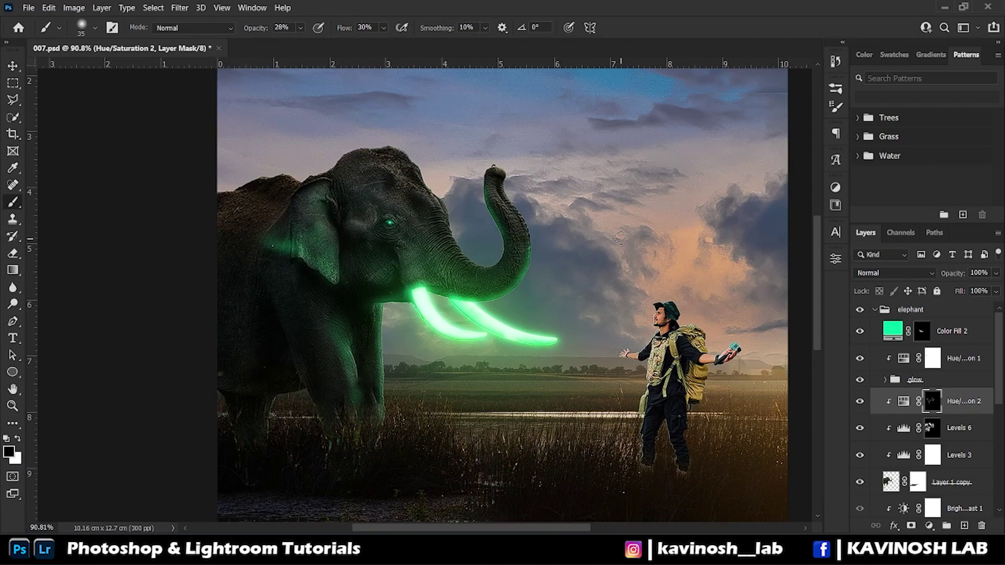
scroll(621, 238, "down", 1)
scroll(524, 304, "up", 3)
scroll(506, 318, "up", 2)
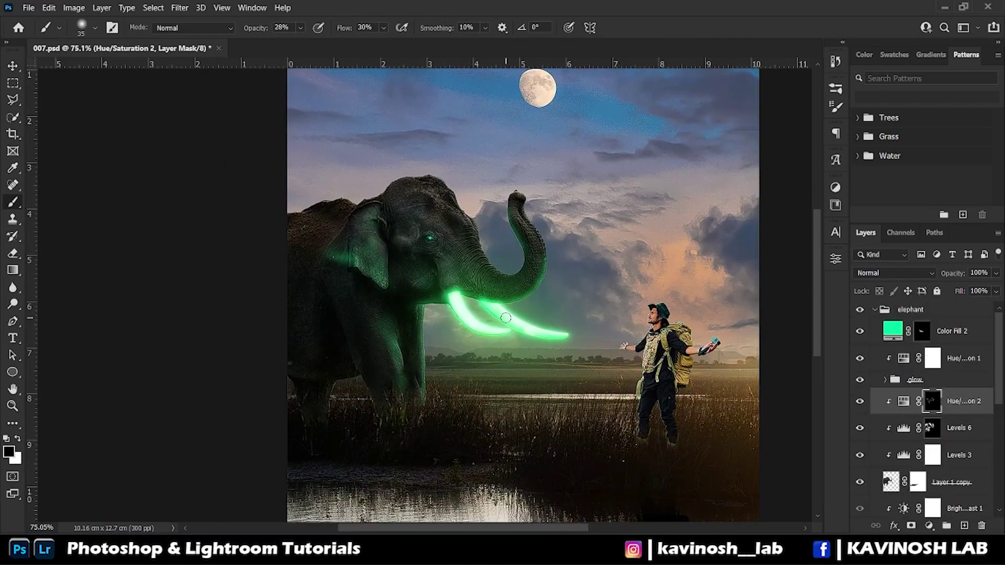
scroll(341, 348, "up", 5)
left_click(922, 332)
key("x")
left_click_drag(326, 324, 314, 431)
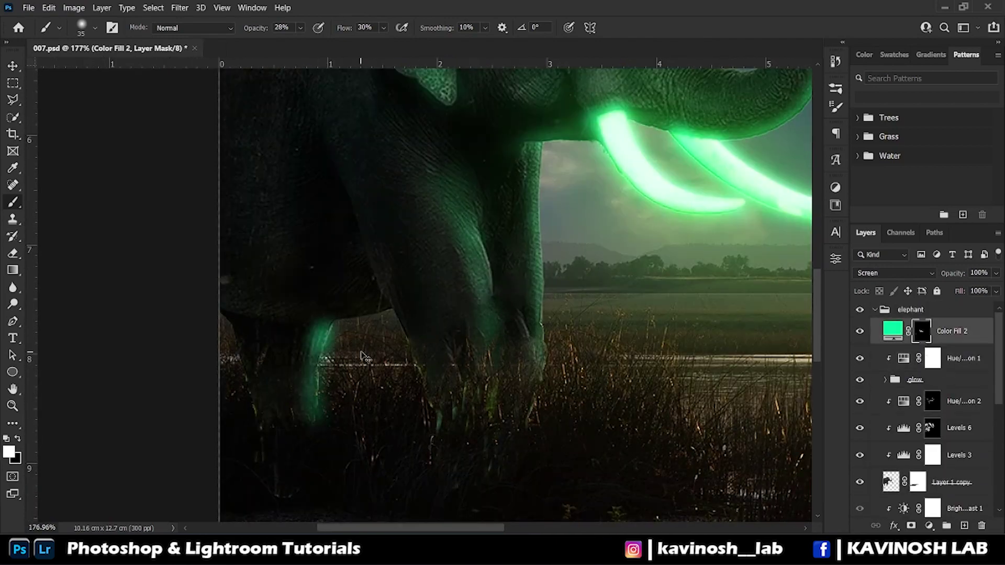
left_click(301, 28)
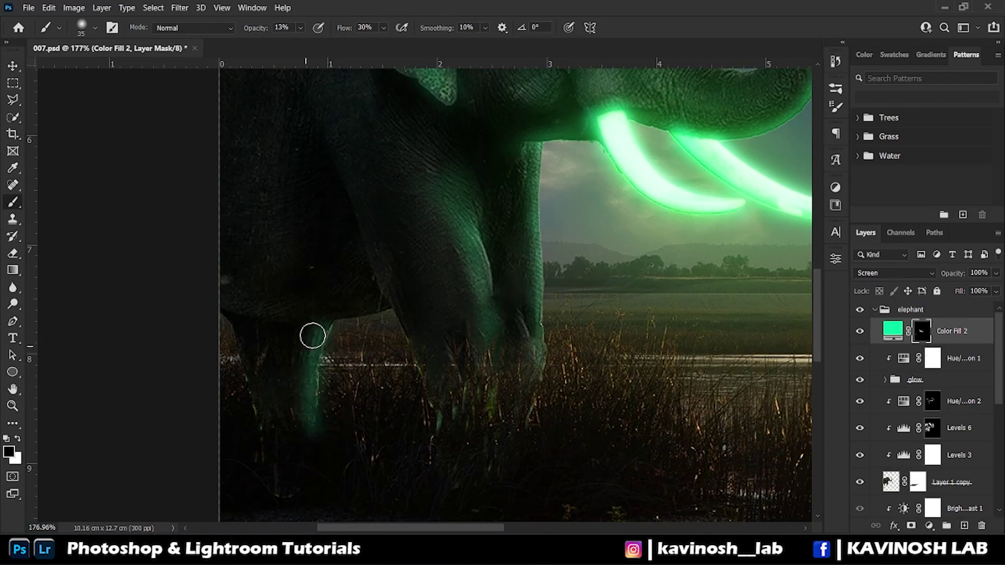
Fit the image in view and select the sky photo layer's opacity.
key("ctrl+0")
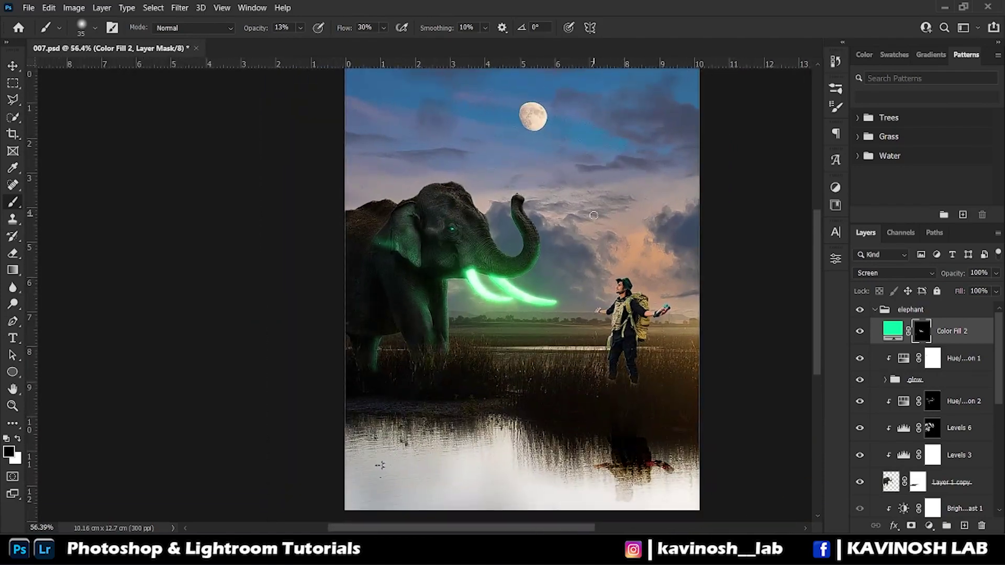
scroll(927, 419, "down", 10)
left_click(938, 396)
left_click(997, 272)
Increase the sky layer's opacity to deepen the night sky.
mouse_move(996, 290)
left_mouse_down()
mouse_move(981, 291)
mouse_move(993, 293)
left_mouse_up()
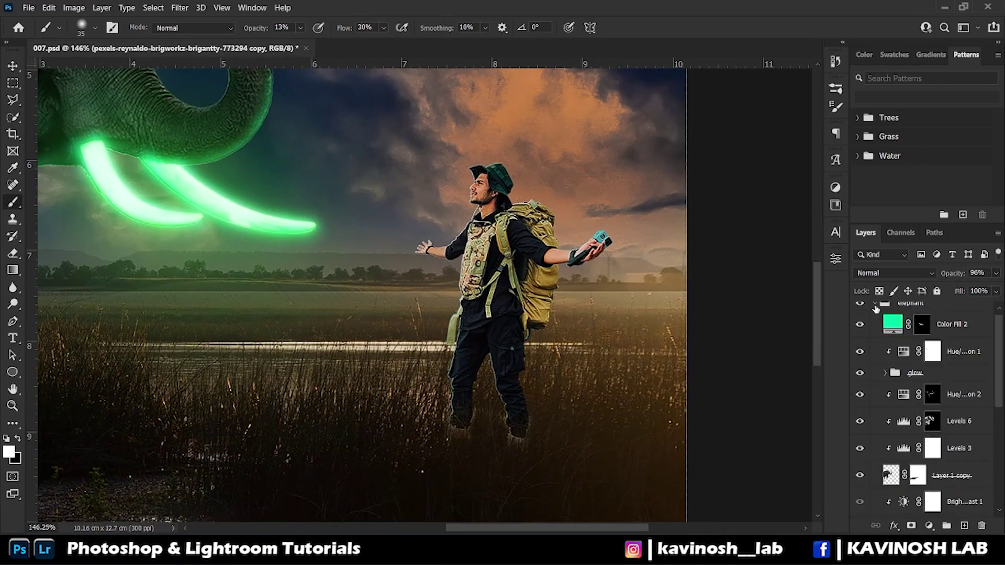
scroll(894, 451, "down", 5)
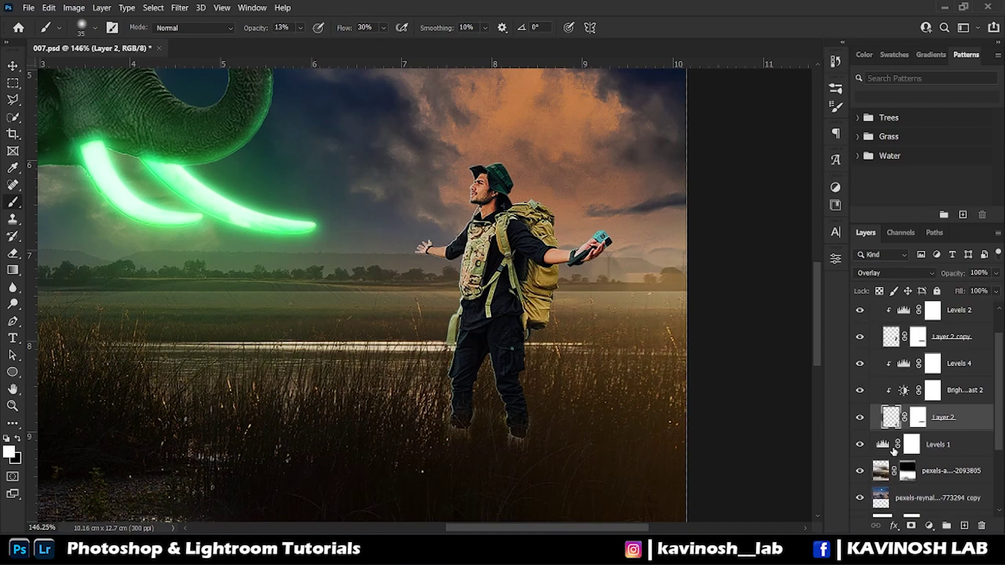
scroll(894, 450, "up", 2)
Add a lowered-brightness Brightness/Contrast layer above Levels 2 with its mask inverted.
left_click(933, 348)
left_click(930, 526)
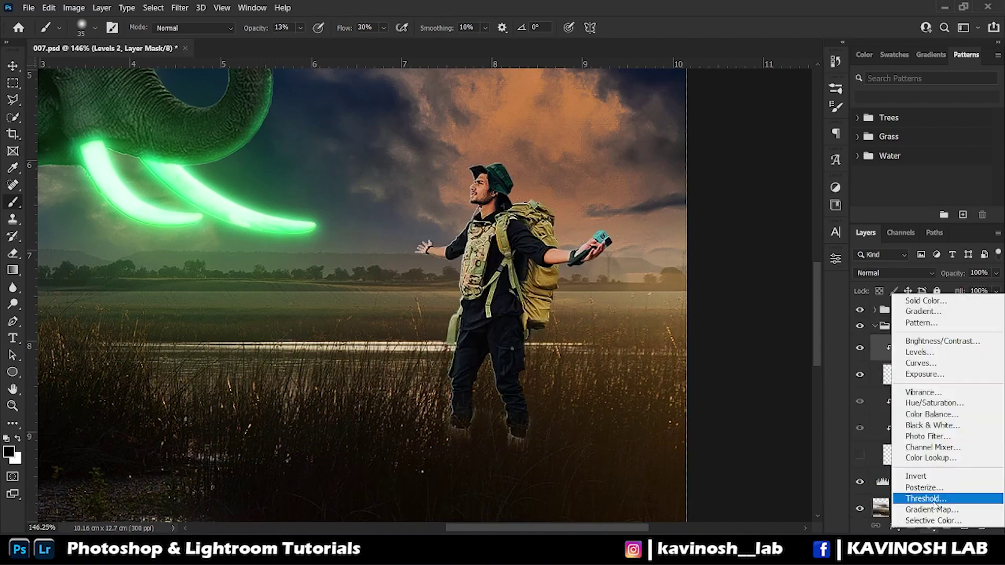
left_click(942, 341)
left_click_drag(723, 330, 697, 330)
key("ctrl+i")
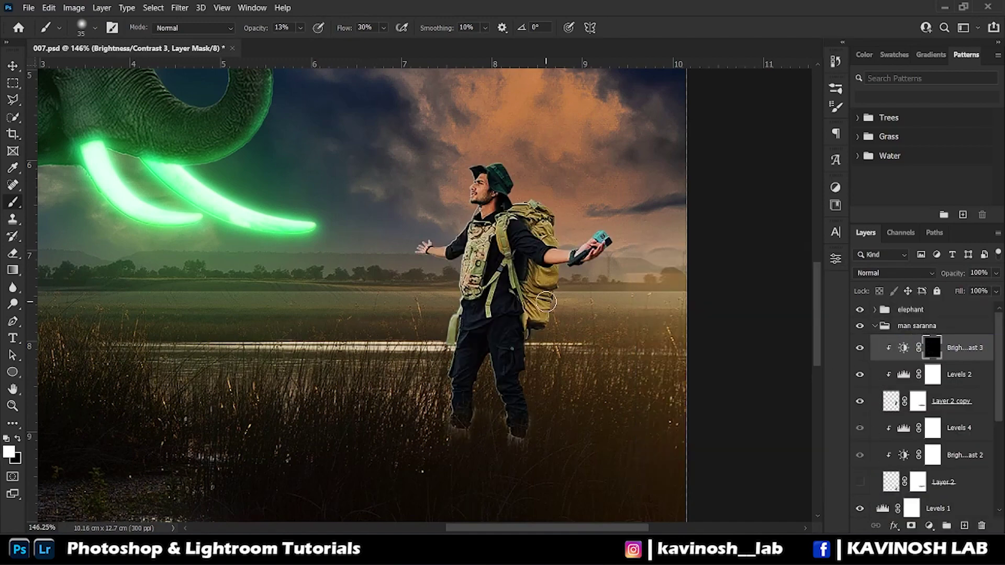
Paint the darkening onto the backpack with a resized brush.
scroll(546, 301, "up", 2)
key("bracketright")
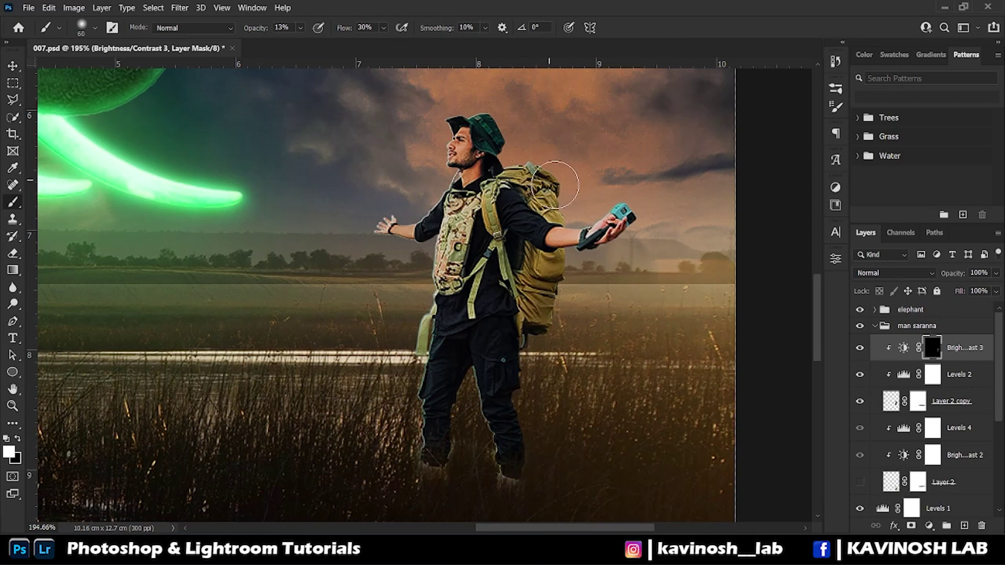
key("bracketleft")
key("bracketleft")
key("bracketleft")
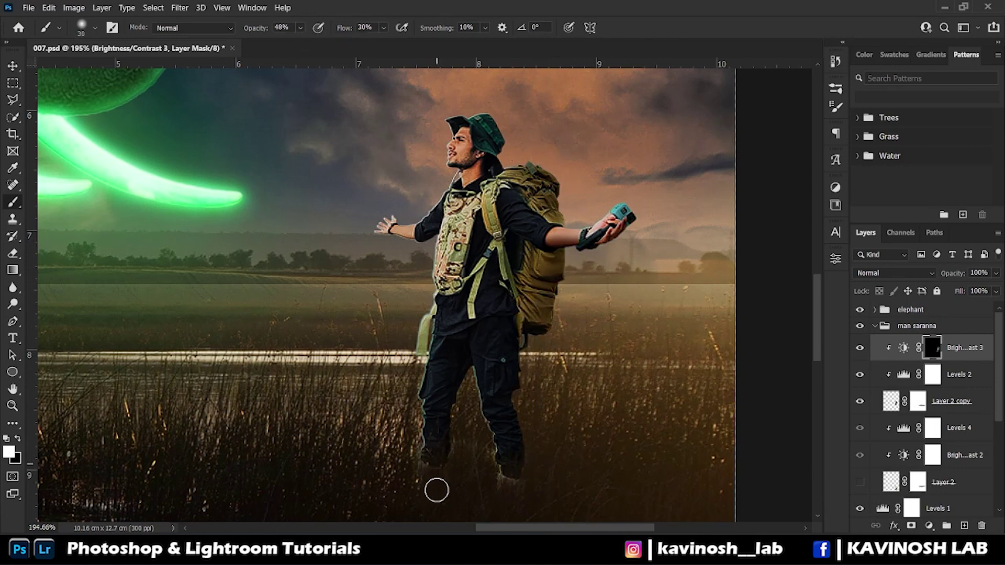
scroll(464, 399, "down", 1)
scroll(378, 322, "up", 3)
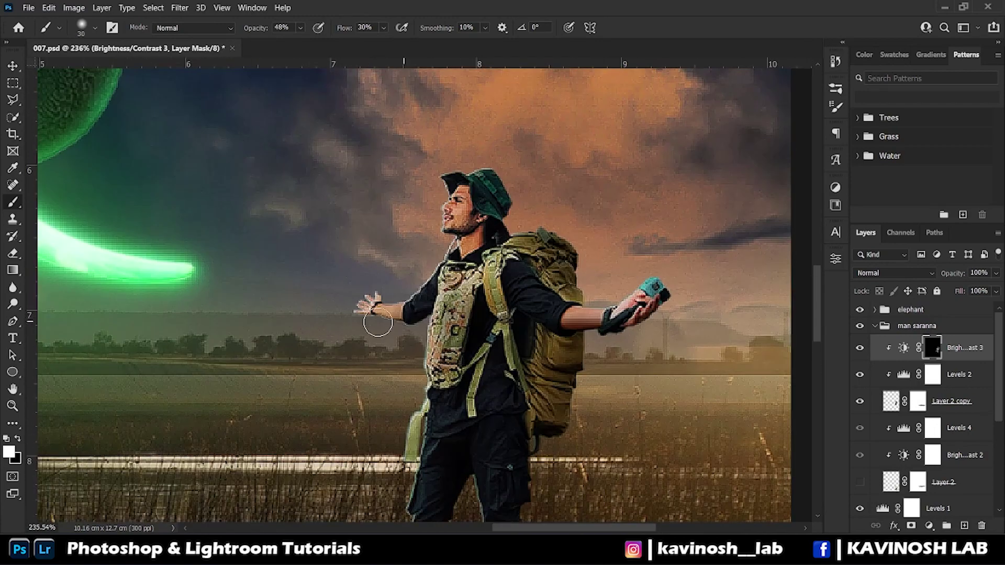
scroll(500, 241, "down", 1)
left_click_drag(587, 293, 557, 231)
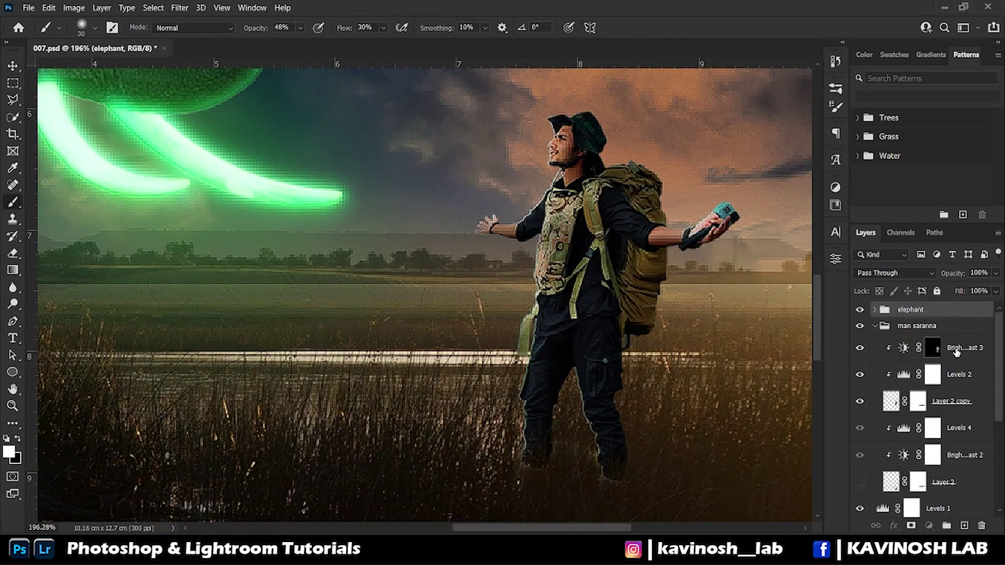
Brighten the backpacker's green tint and shift its hue toward a bluer green.
left_click_drag(705, 398, 743, 398)
left_click_drag(700, 347, 708, 348)
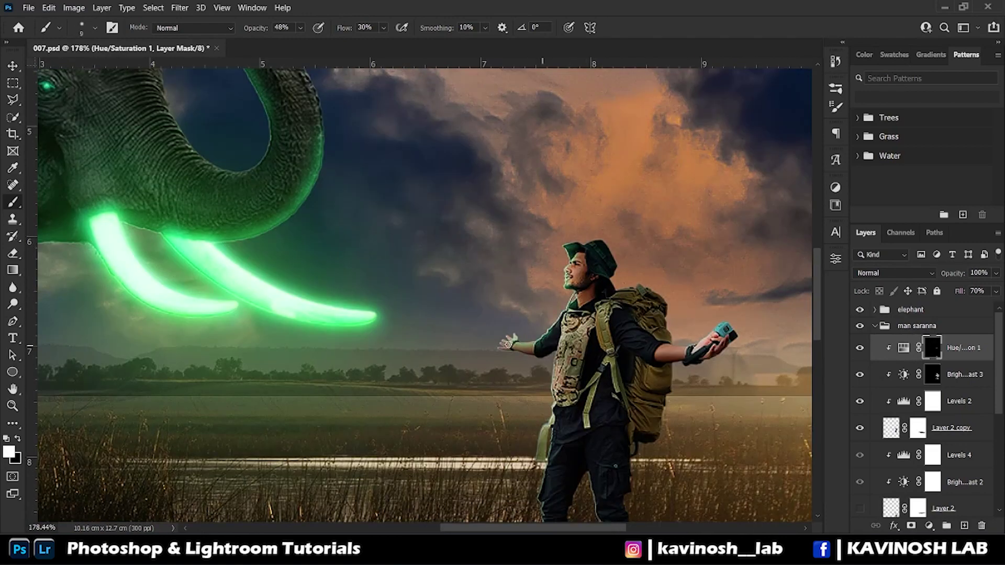
key("bracketleft")
scroll(555, 346, "down", 3)
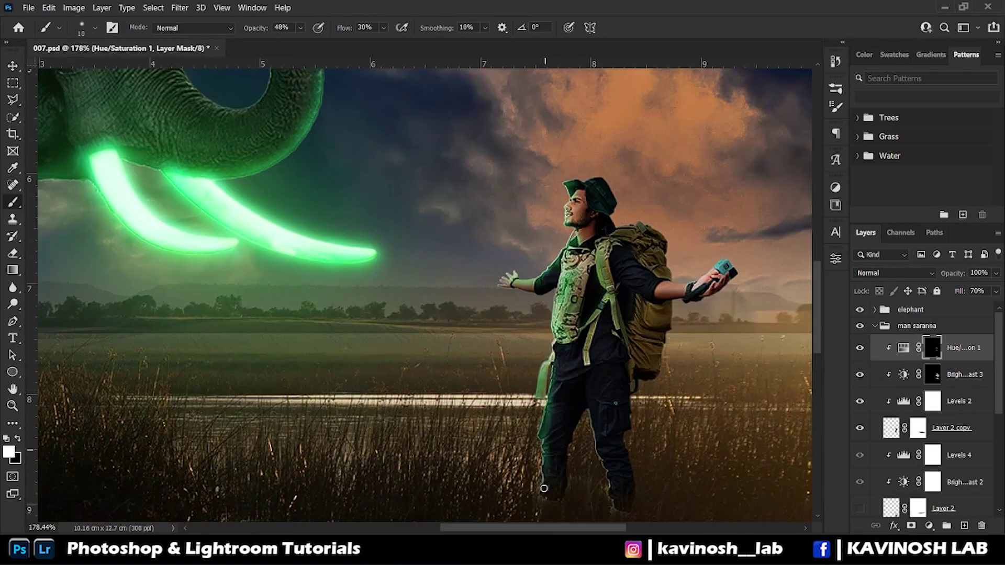
scroll(608, 475, "up", 2)
scroll(606, 413, "up", 2)
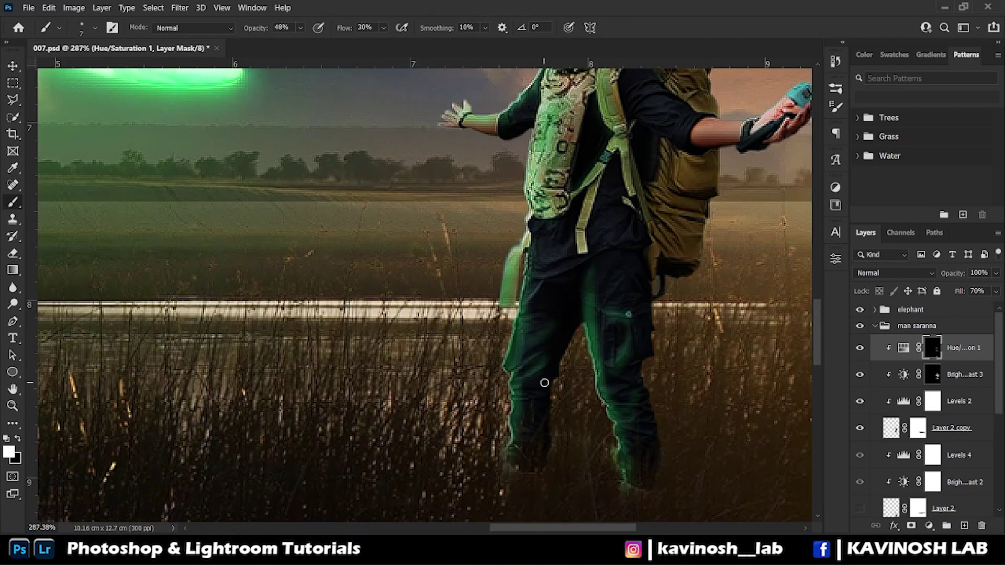
scroll(544, 383, "up", 3)
scroll(638, 319, "up", 3)
Paint the glow over the backpacker's tusk-facing side with a smaller brush.
scroll(634, 297, "right", 5)
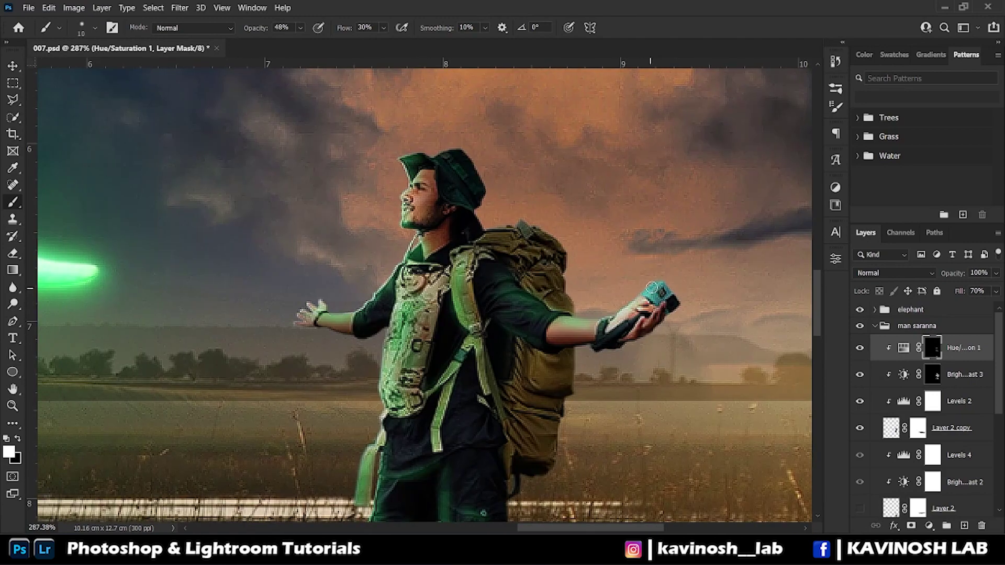
scroll(417, 185, "down", 3)
scroll(621, 352, "up", 2)
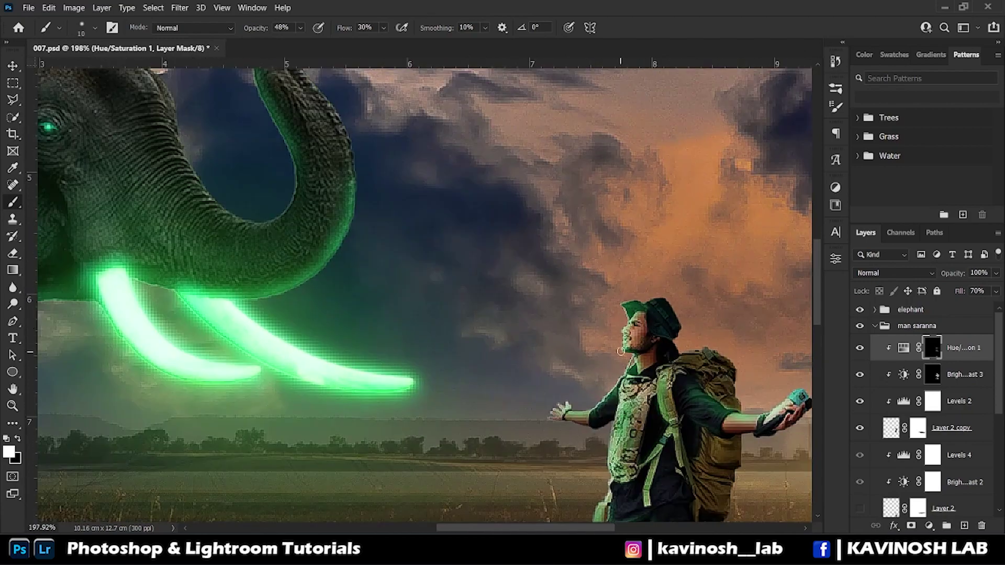
scroll(641, 404, "down", 3)
scroll(632, 317, "up", 4)
key("bracketleft")
key("bracketleft")
key("bracketleft")
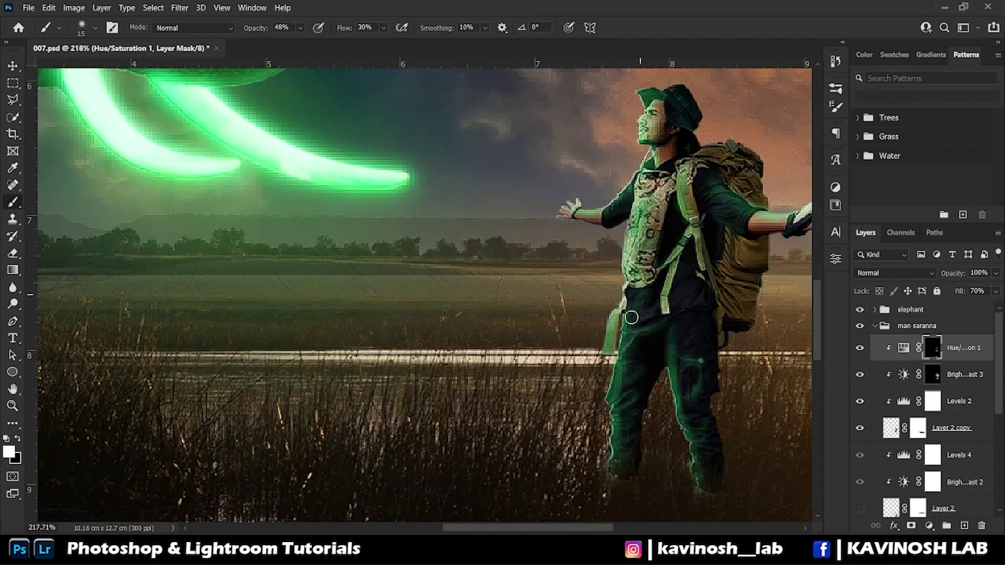
scroll(585, 236, "right", 5)
scroll(585, 235, "up", 2)
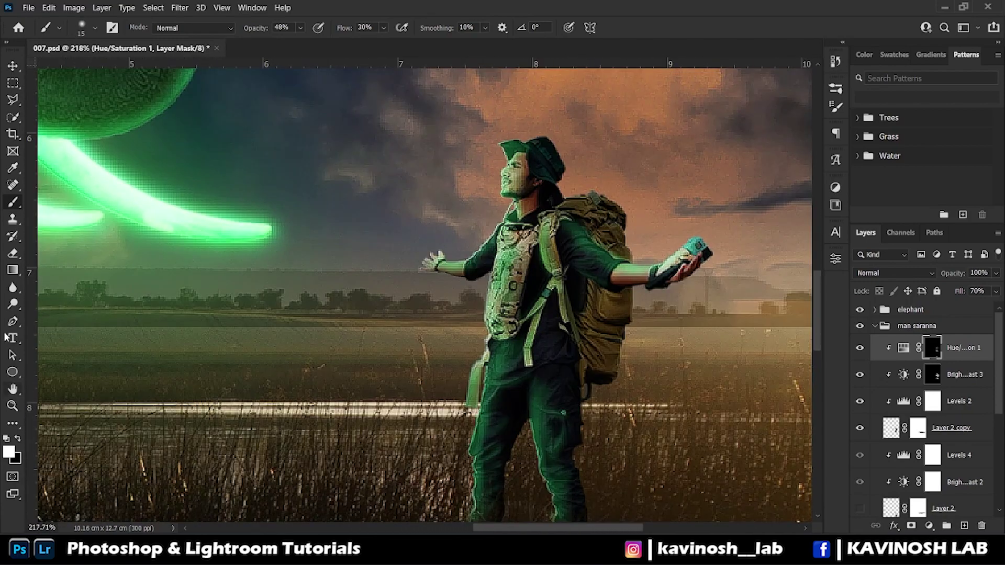
Swap to black with a smaller brush to remove excess green tint.
key("x")
key("bracketleft")
scroll(621, 252, "up", 3)
scroll(630, 271, "down", 3)
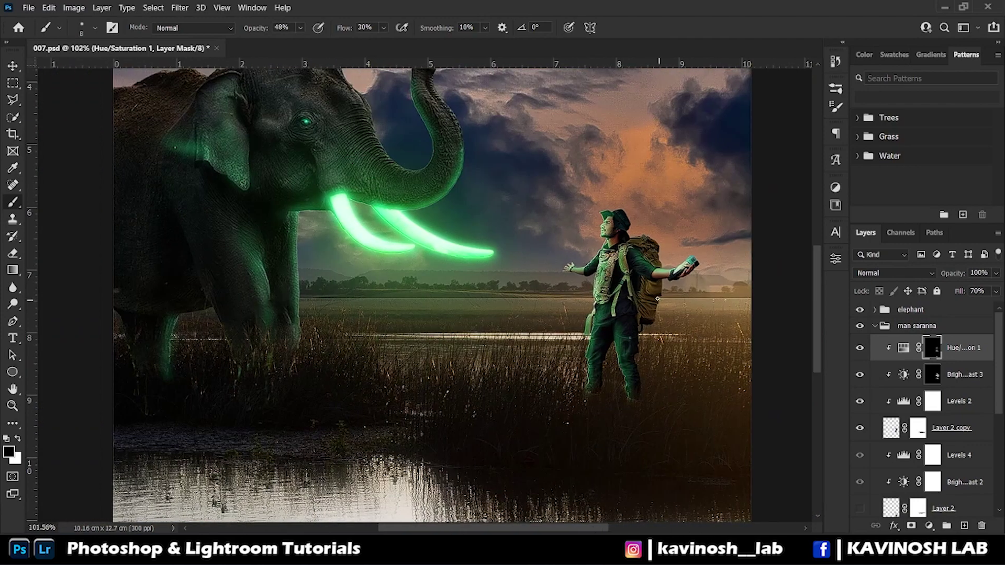
scroll(576, 220, "down", 1)
scroll(560, 199, "down", 2)
scroll(550, 182, "down", 1)
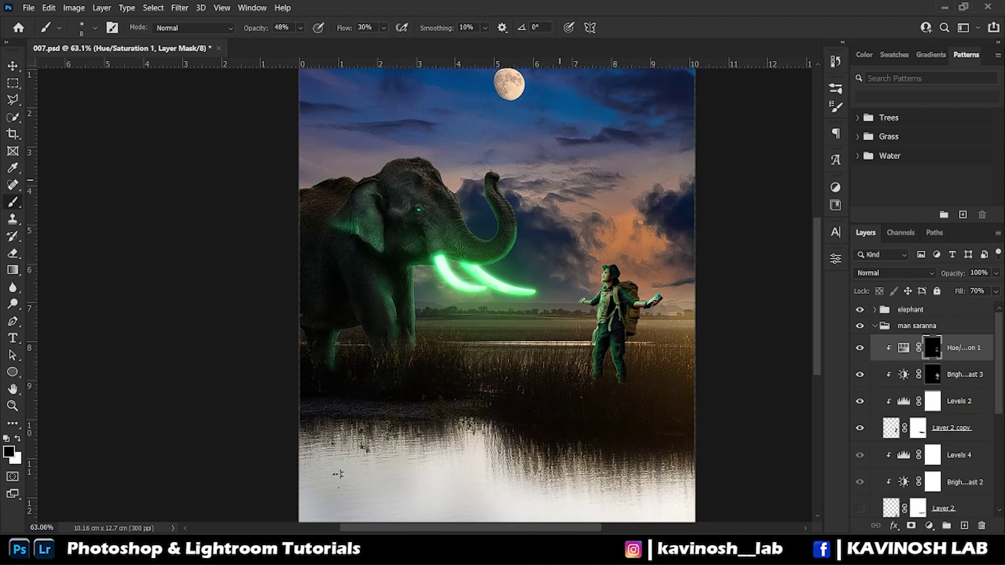
scroll(497, 295, "down", 1)
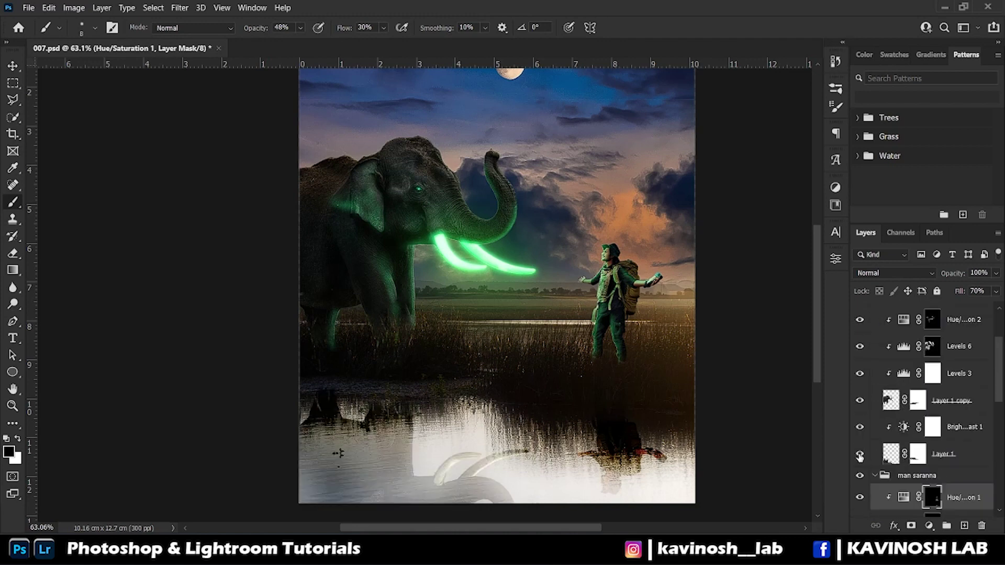
Duplicate the glow group and clip a copied Hue/Saturation adjustment to it.
left_click(875, 309)
left_click(943, 381)
key("ctrl+j")
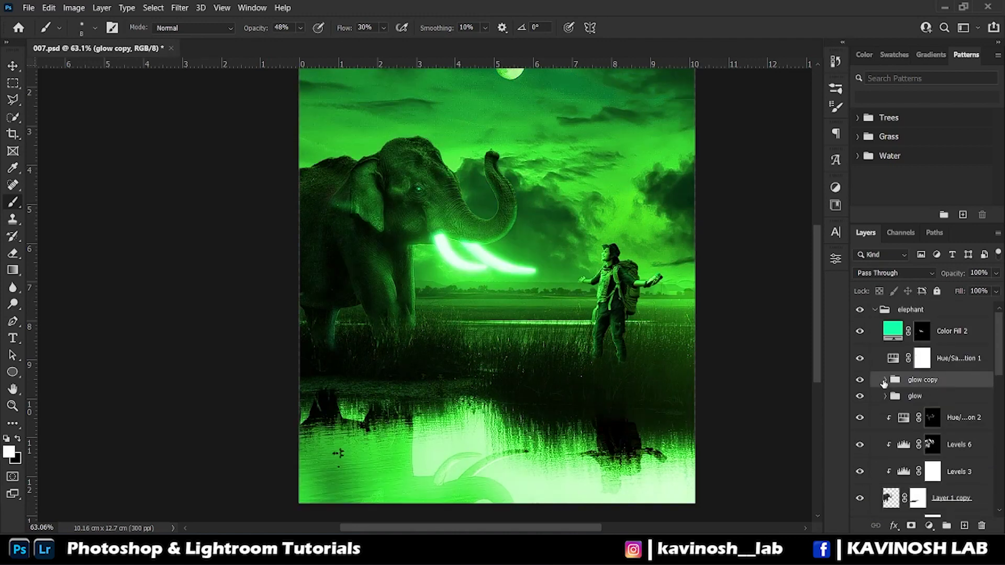
left_click(943, 359)
left_click_drag(942, 358, 942, 393)
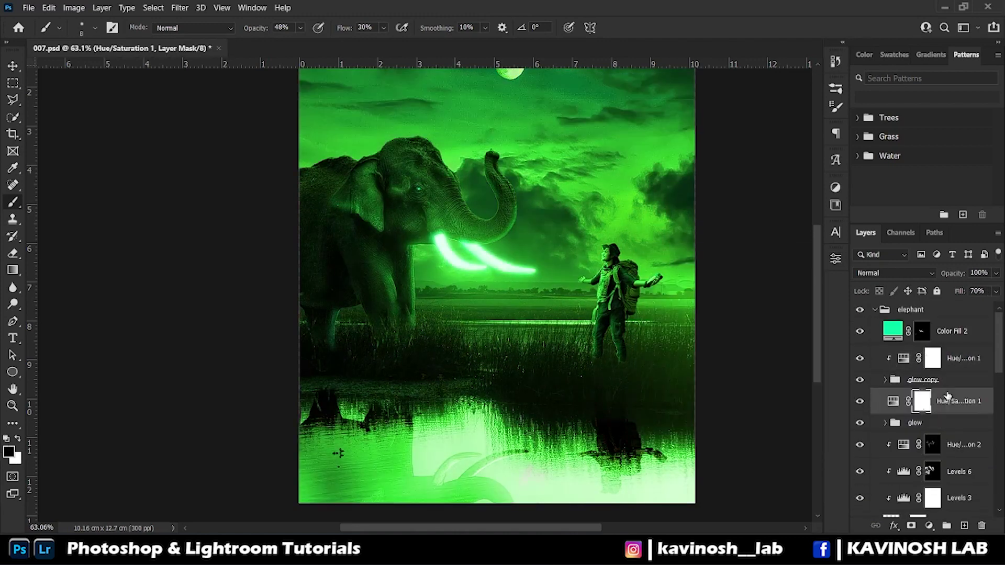
key("ctrl+alt+g")
Flip the original glow group vertically and move it down into the water.
left_click(958, 423)
scroll(957, 423, "down", 1)
key("ctrl+t")
right_click(487, 266)
left_click(524, 486)
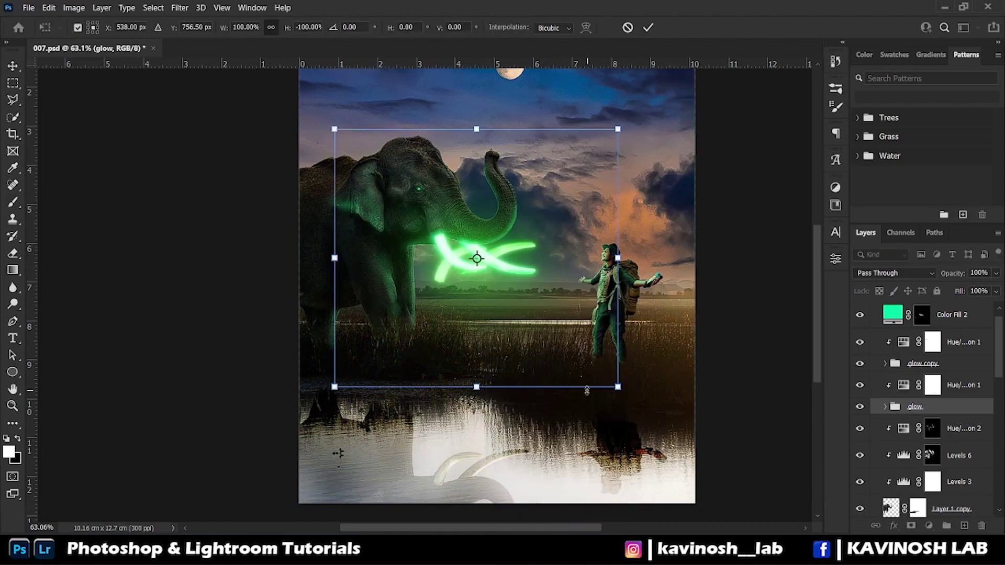
left_click_drag(587, 391, 587, 523)
scroll(620, 446, "down", 3)
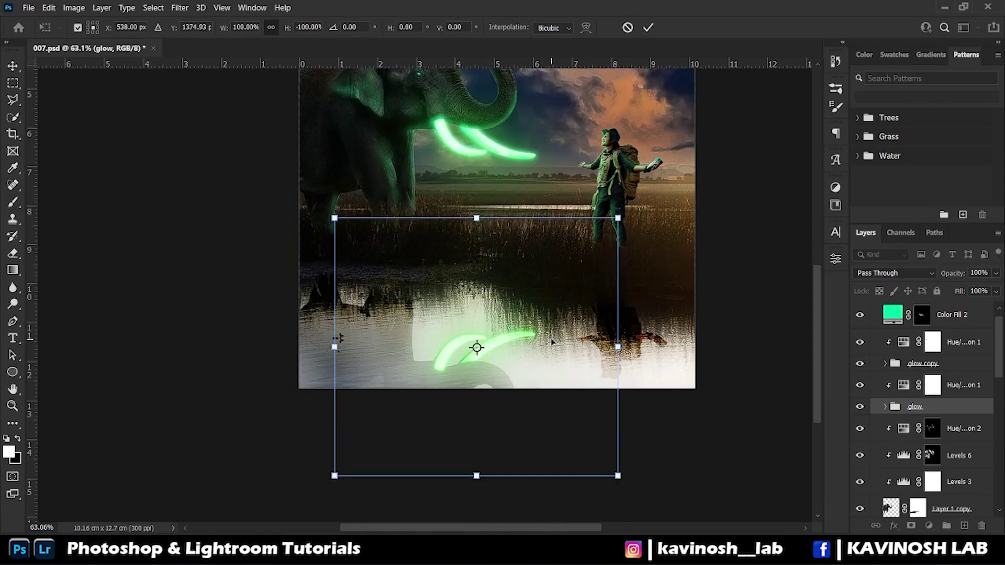
left_click_drag(619, 445, 638, 451)
left_click(648, 28)
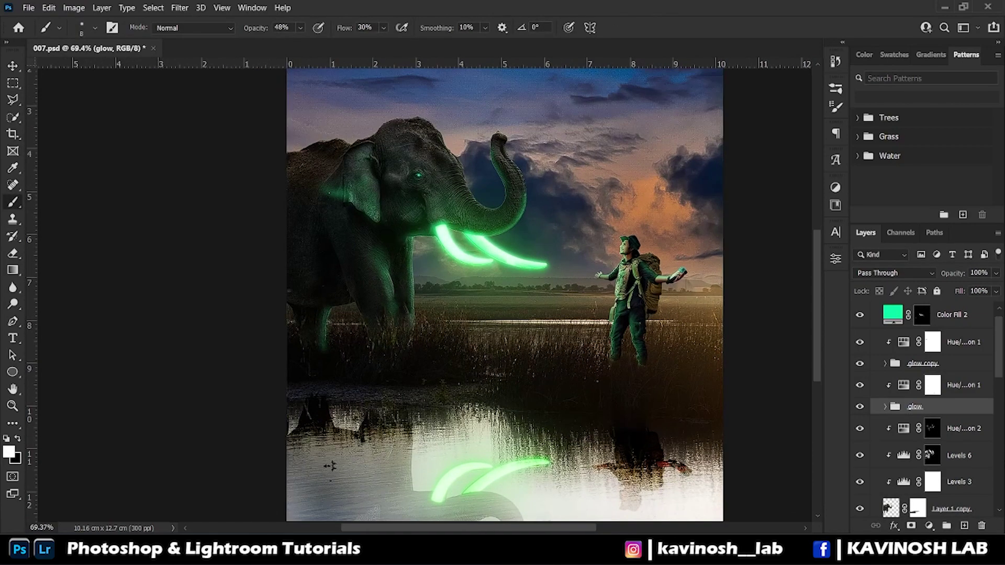
Duplicate Color Fill 2 and transform the copy into the lake reflection.
scroll(921, 366, "up", 1)
left_click(866, 335)
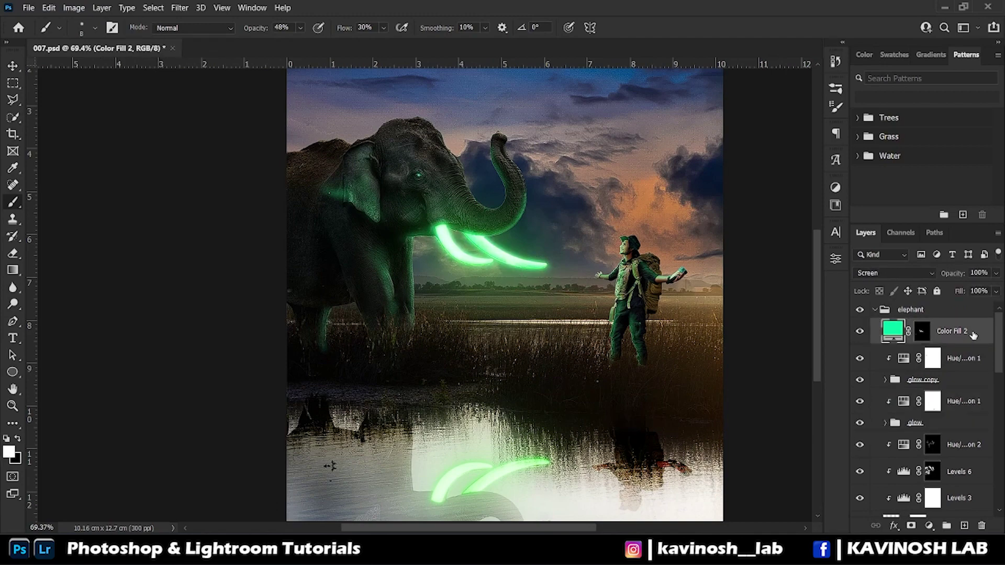
mouse_move(965, 405)
left_mouse_down()
mouse_move(922, 360)
mouse_move(869, 404)
left_mouse_up()
key("ctrl+t")
scroll(481, 230, "down", 2)
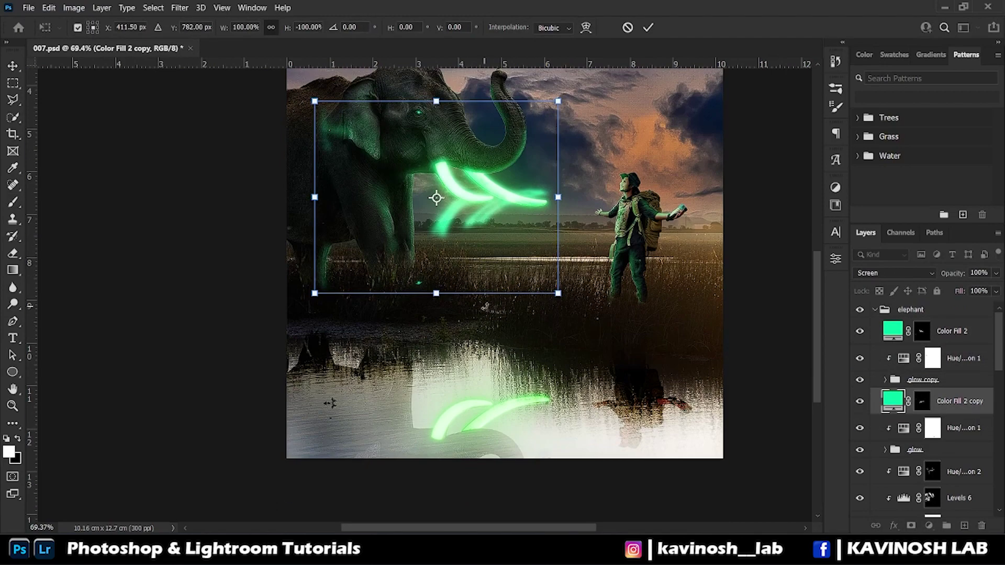
mouse_move(482, 107)
left_mouse_down()
mouse_move(482, 230)
mouse_move(534, 387)
left_mouse_up()
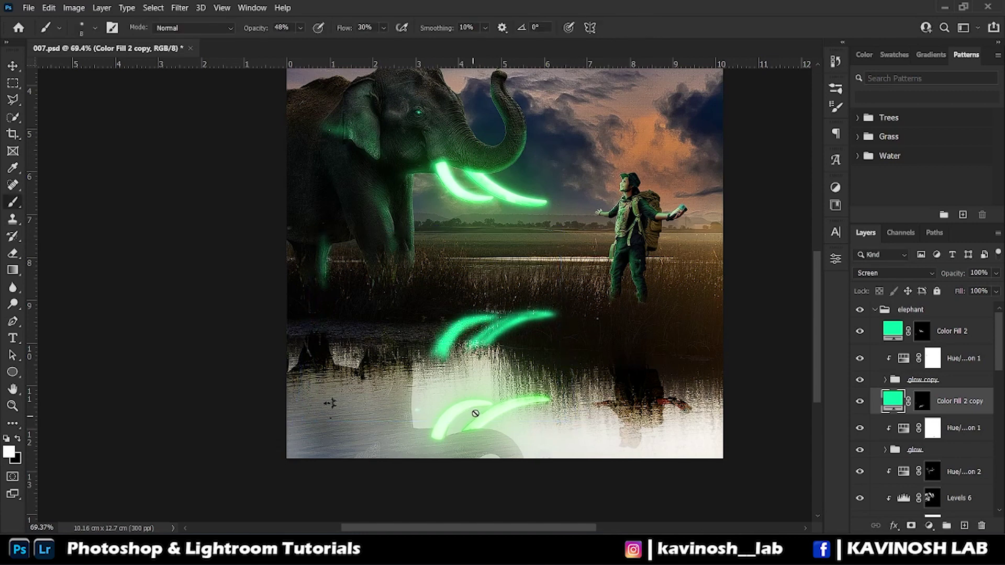
key("Return")
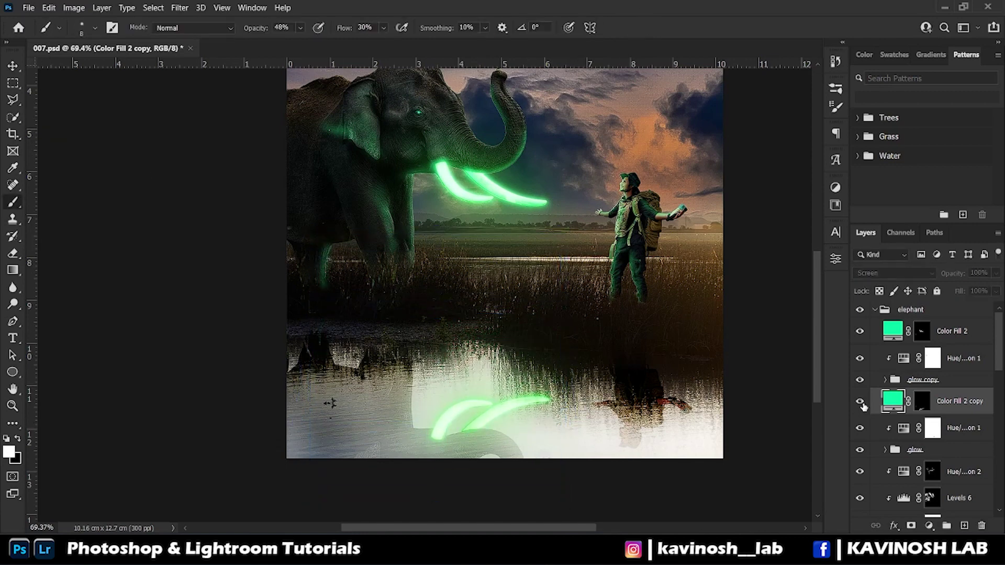
scroll(952, 453, "down", 5)
Collapse the elephant group and select the foreground landscape photo layer.
scroll(951, 445, "up", 5)
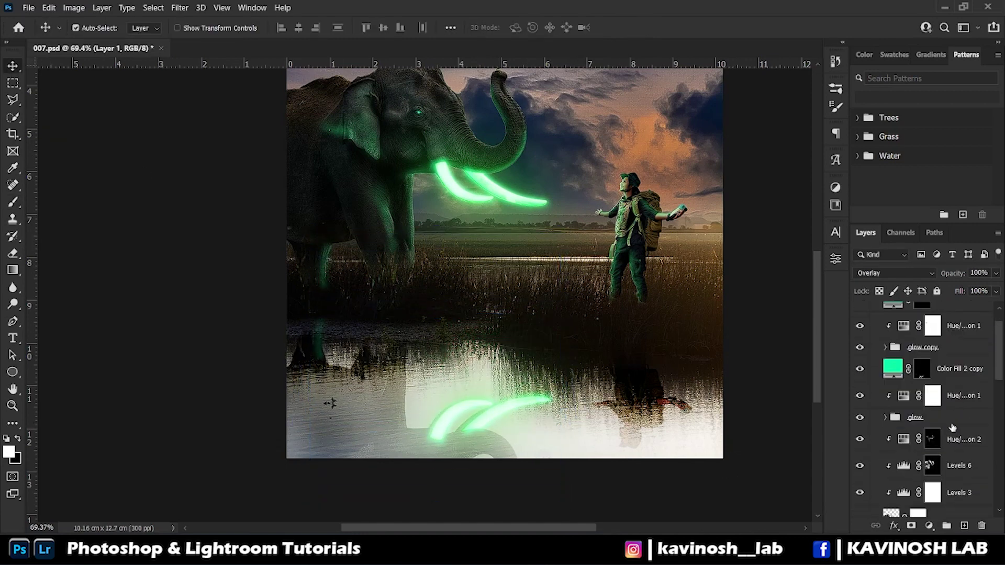
left_click(965, 373)
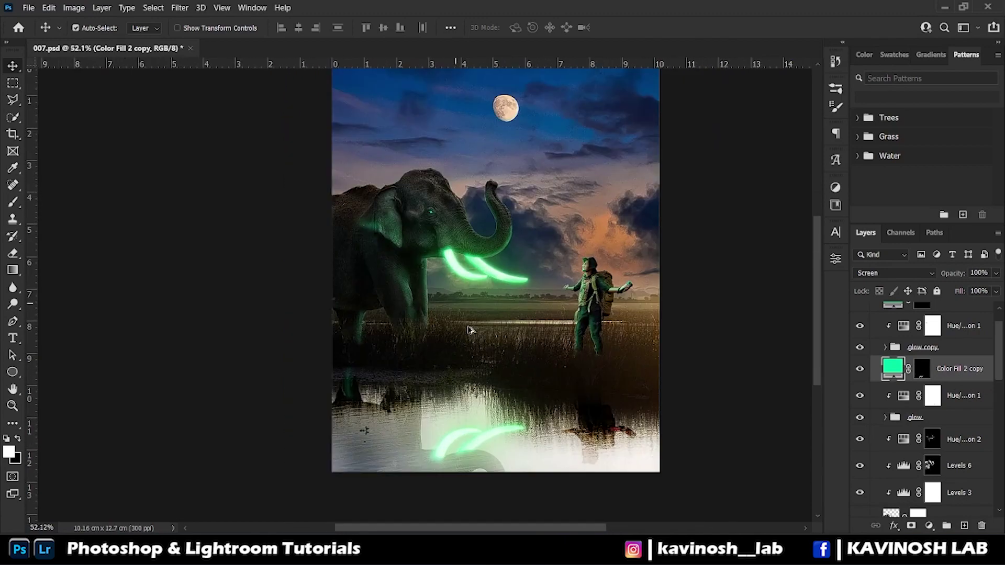
left_click(875, 309)
left_click(943, 375)
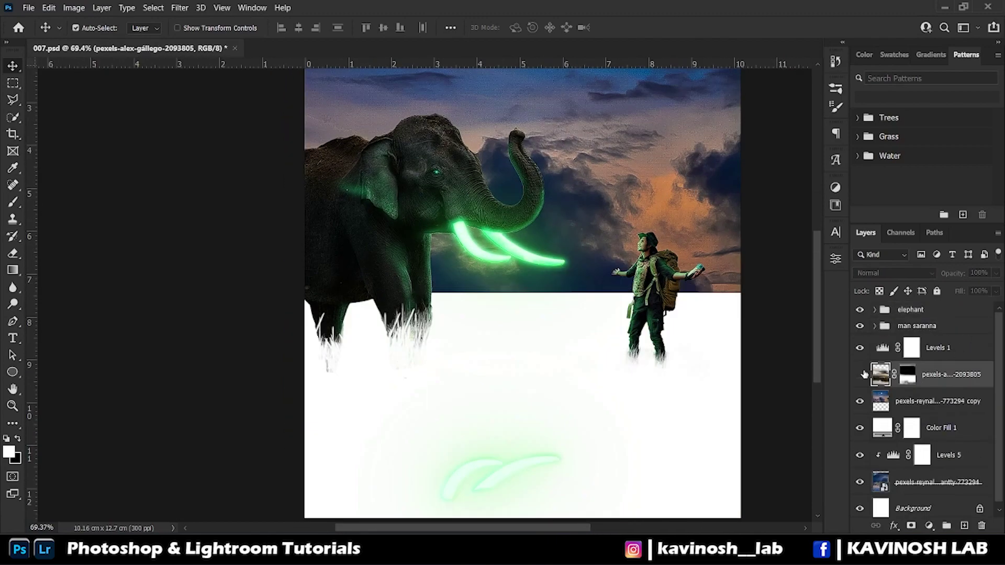
Add a darkened green Colorize Hue/Saturation layer clipped to the landscape.
left_click(930, 526)
left_click(922, 412)
left_click(718, 417)
mouse_move(707, 347)
left_mouse_down()
mouse_move(725, 348)
mouse_move(707, 349)
left_mouse_up()
key("ctrl+alt+g")
left_click_drag(725, 401, 725, 400)
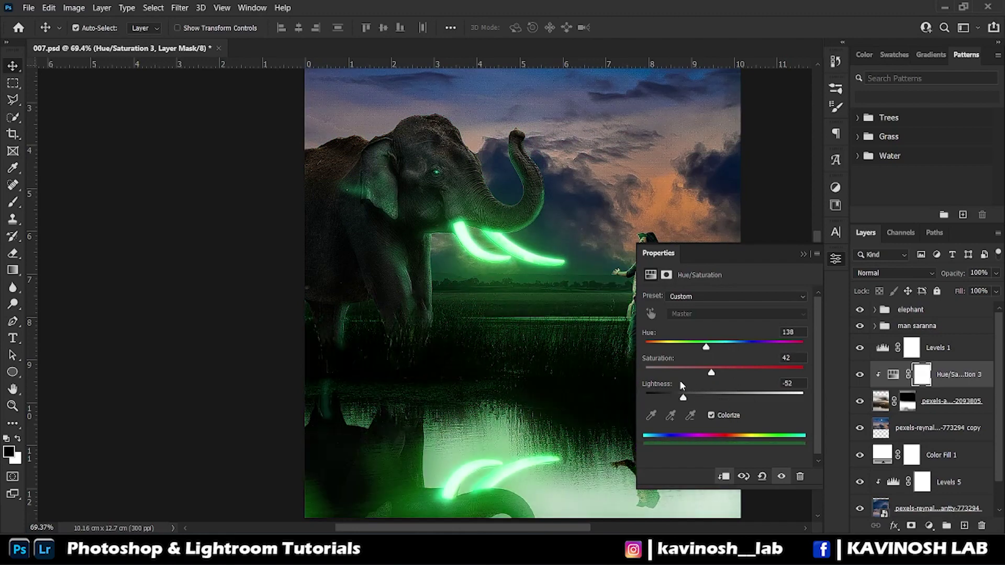
right_click(942, 377)
left_click(859, 400)
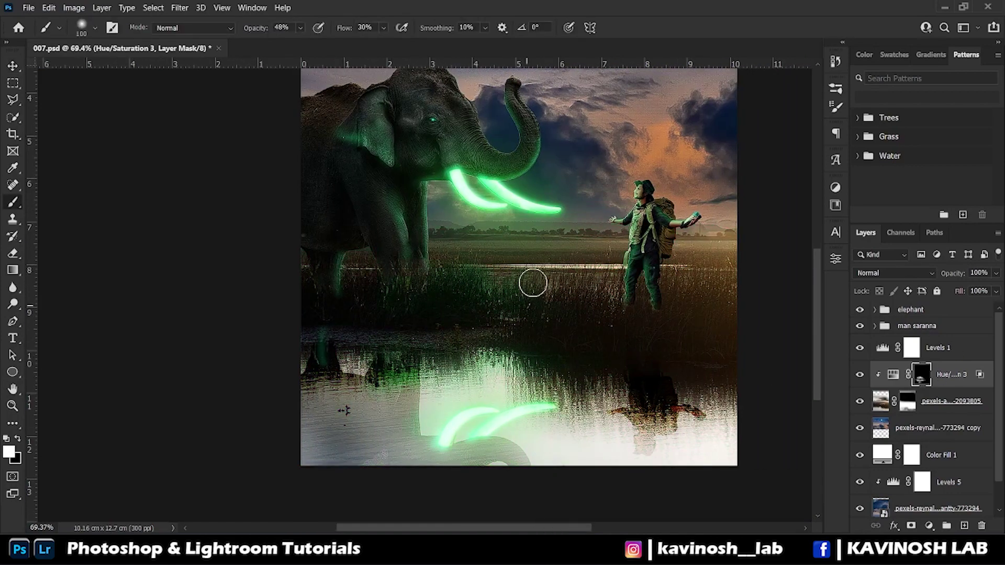
Shrink the brush and zoom in on the grass around the legs.
key("bracketleft")
key("bracketleft")
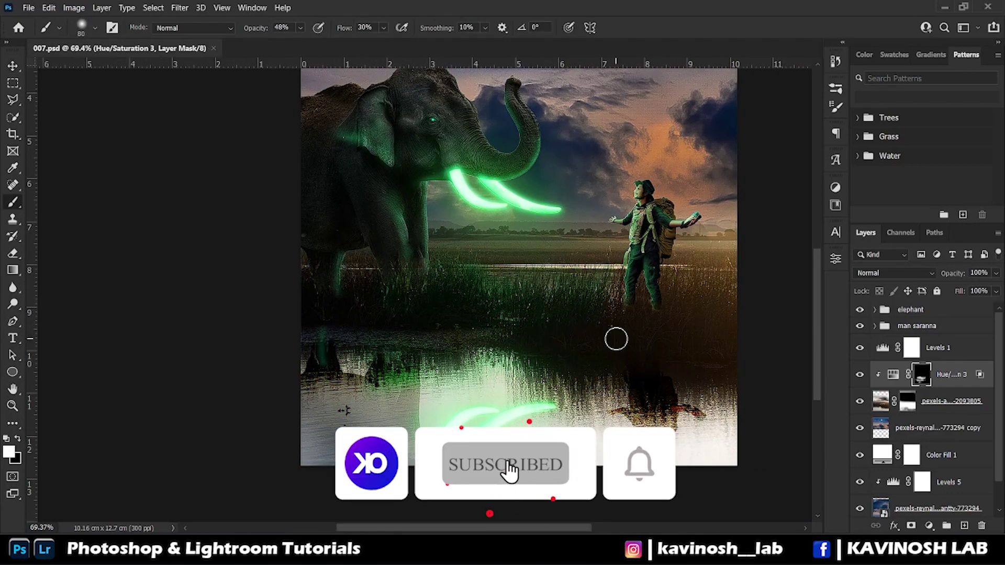
scroll(616, 339, "up", 2)
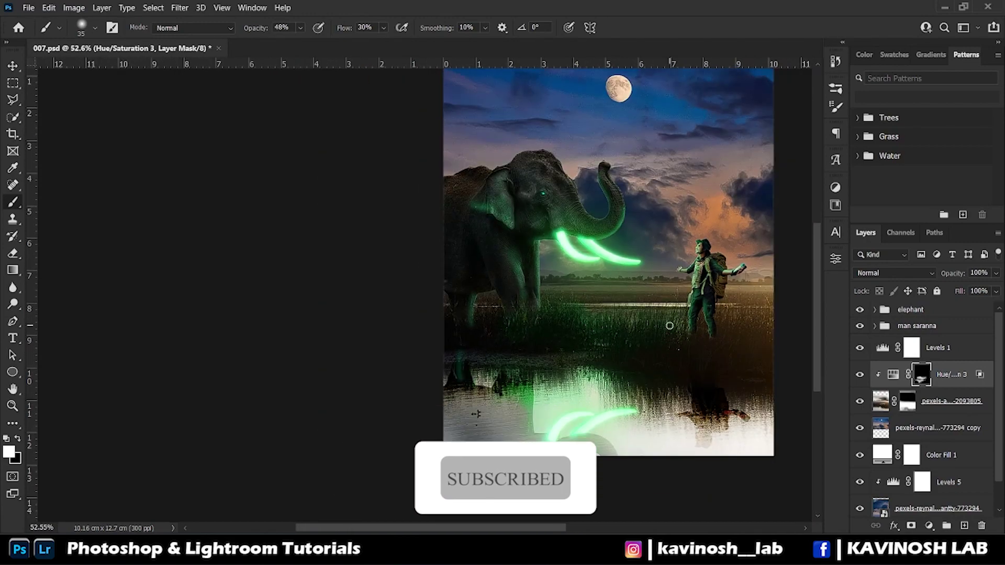
scroll(669, 326, "up", 2)
Paint soft white mist along the horizon on a new layer below the grass photo.
left_click(861, 375)
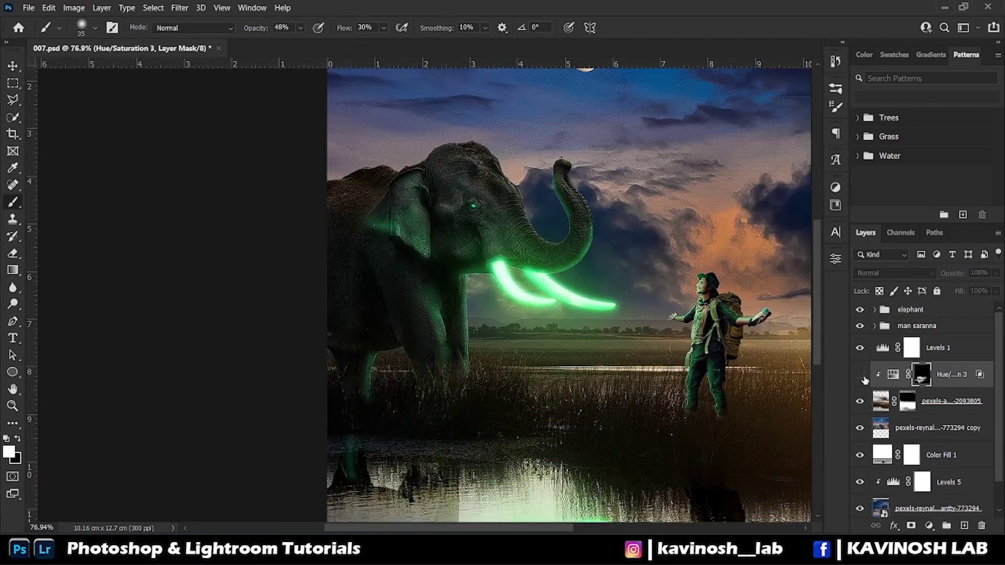
scroll(932, 406, "down", 3)
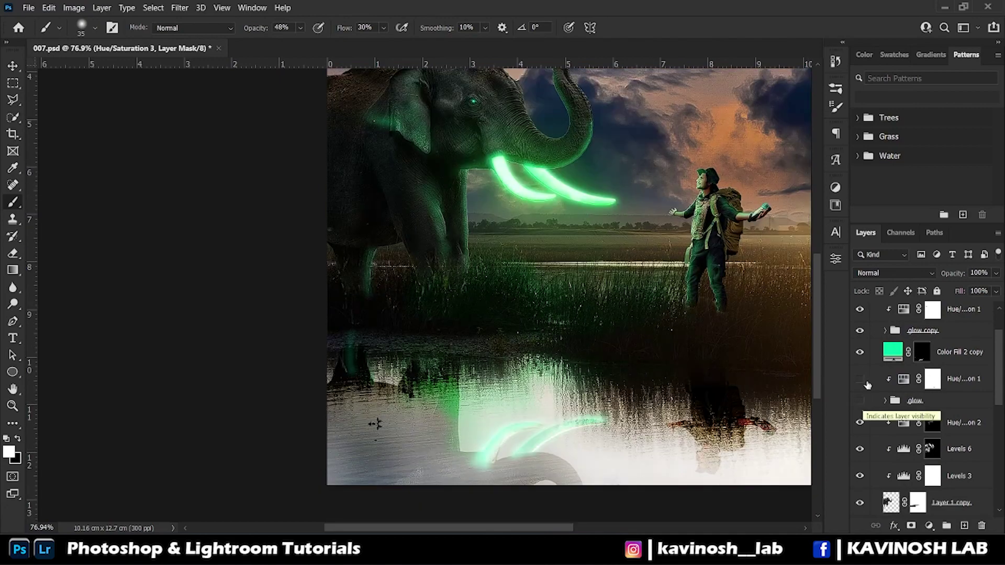
left_click(871, 353)
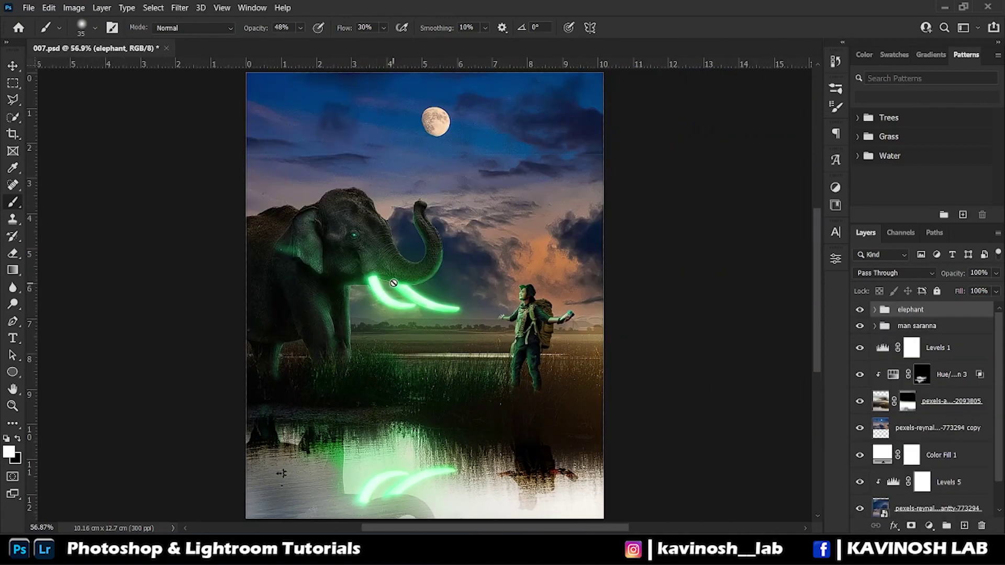
left_click(940, 402)
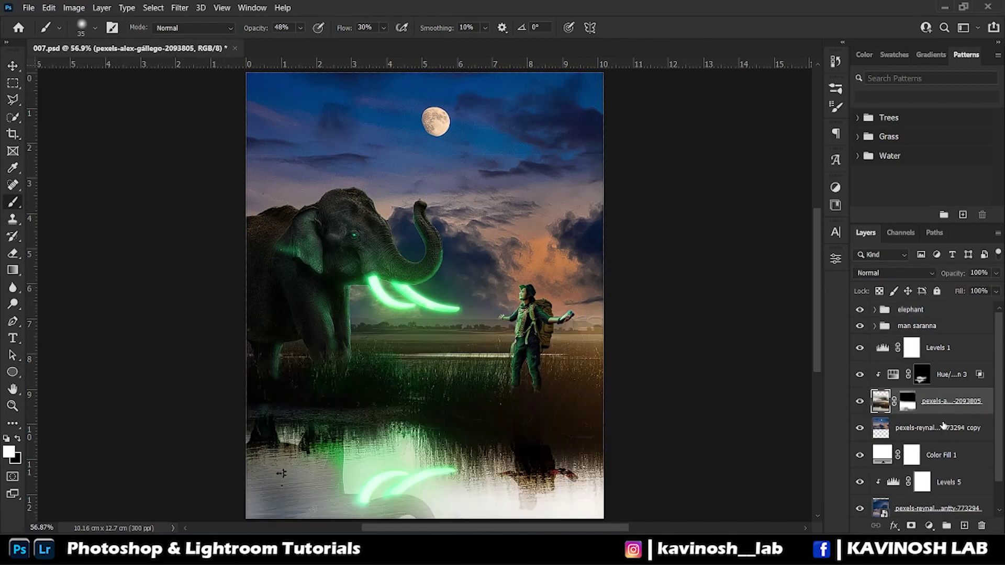
left_click(964, 526, "ctrl")
left_click_drag(619, 528, 605, 528)
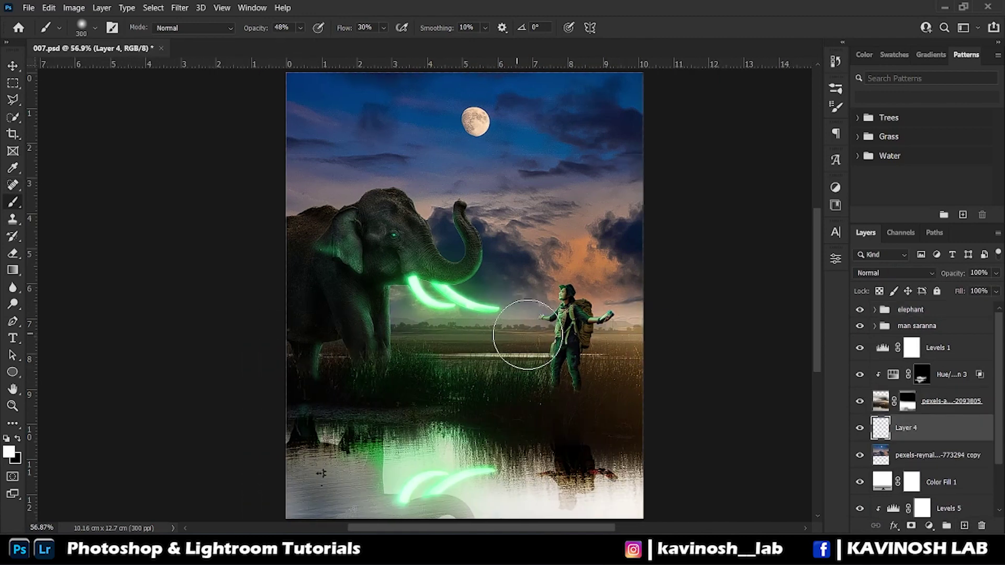
key("bracketleft")
key("bracketleft")
key("bracketleft")
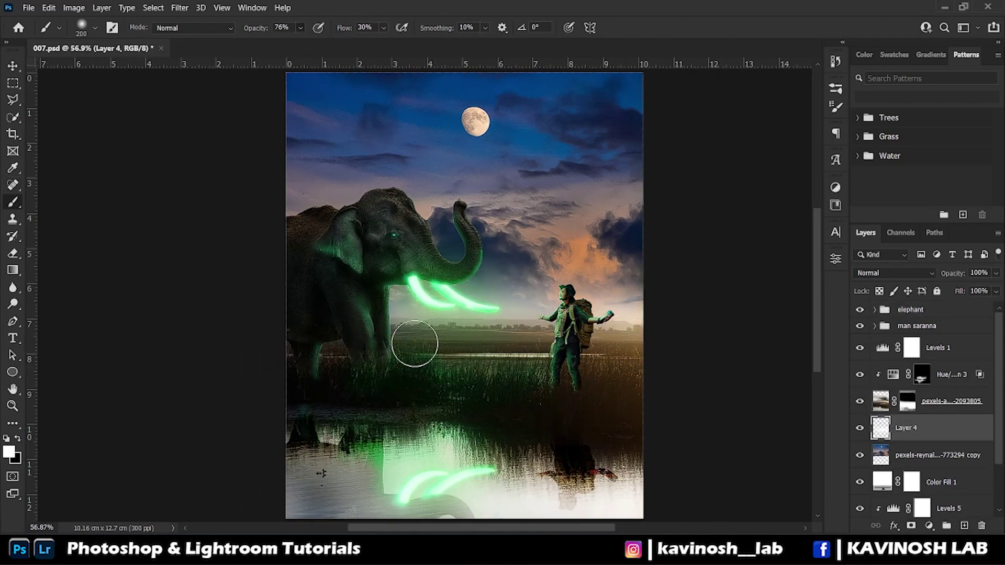
Place a 51%-opacity mist copy above the grass and erase it over the grass with low flow.
key("ctrl+j")
left_click_drag(932, 427, 959, 370)
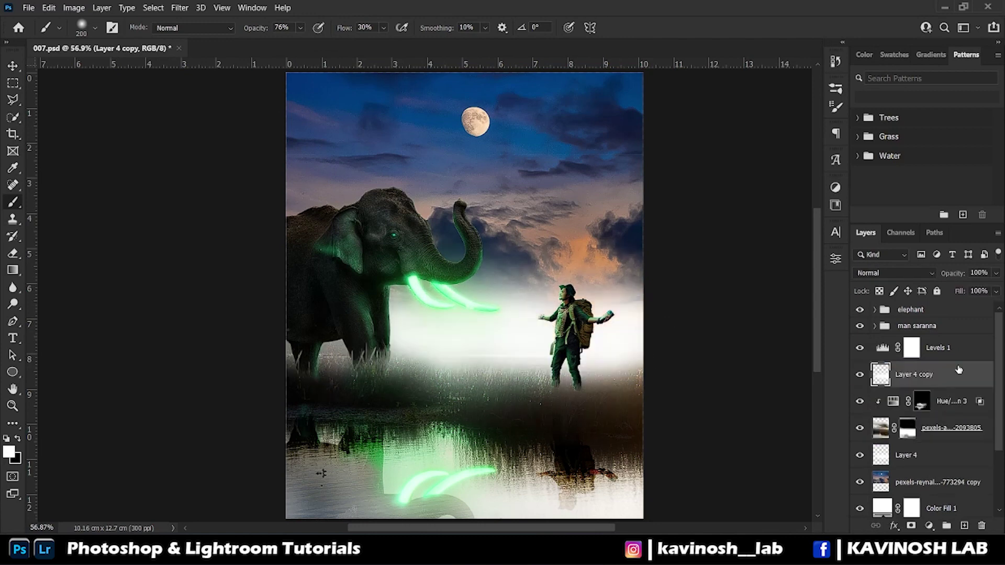
left_click_drag(950, 273, 938, 273)
key("e")
left_click_drag(398, 366, 424, 387)
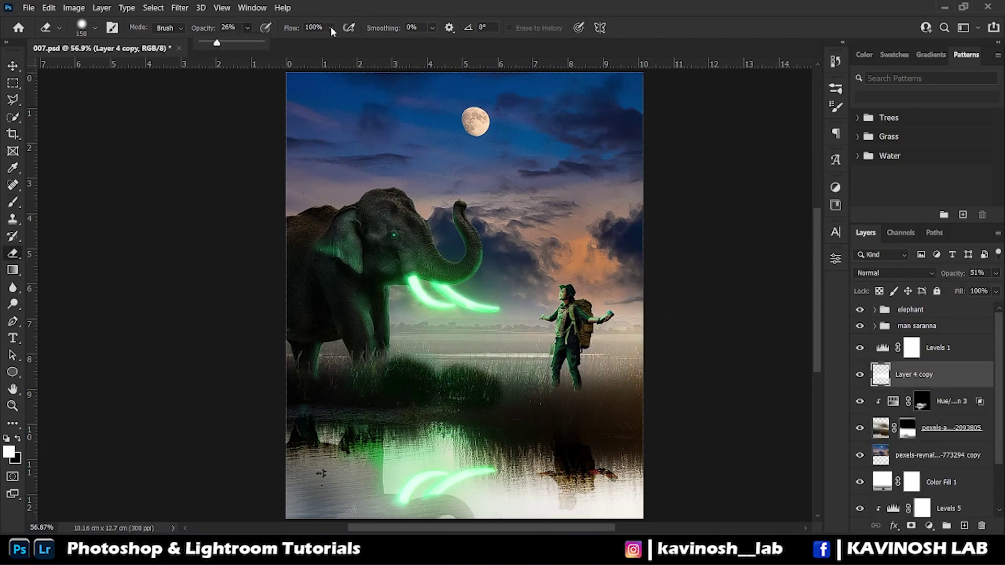
left_click_drag(331, 28, 299, 42)
mouse_move(404, 366)
left_mouse_down()
mouse_move(501, 388)
mouse_move(441, 359)
mouse_move(564, 398)
left_mouse_up()
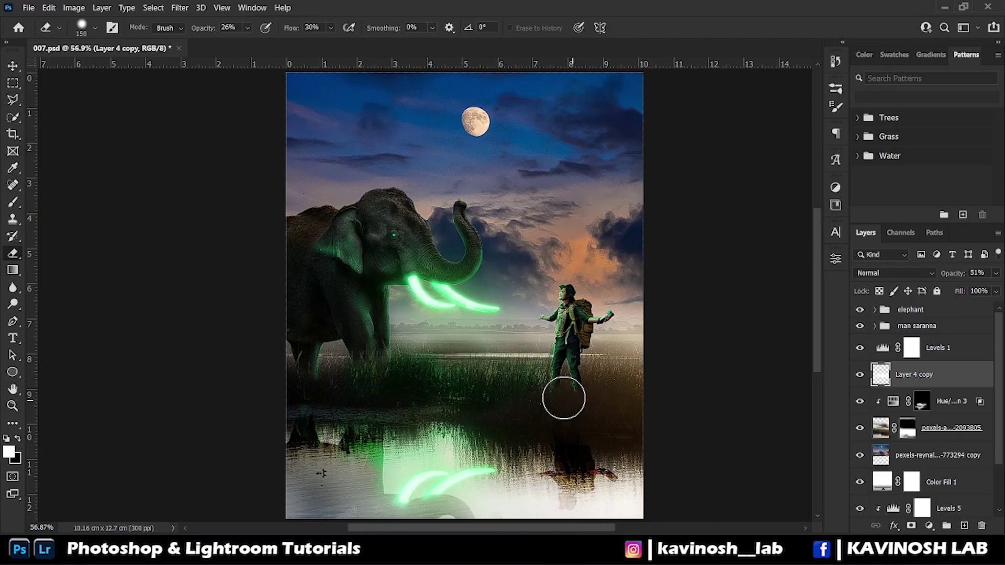
left_click_drag(399, 348, 471, 303)
Select the grass photo layer and switch back to the brush to choose a grass preset.
scroll(472, 303, "down", 1)
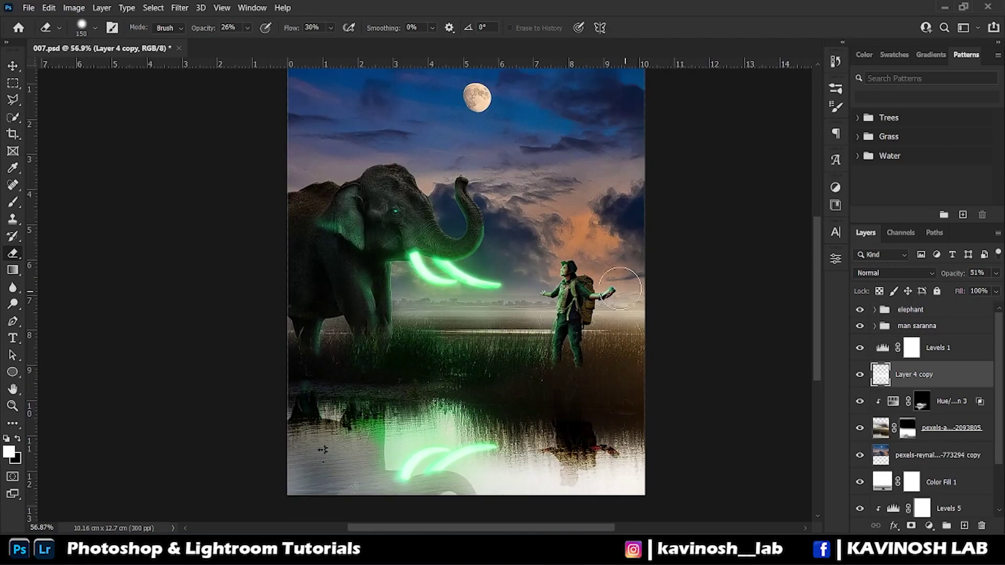
scroll(418, 184, "up", 1)
scroll(332, 199, "down", 1)
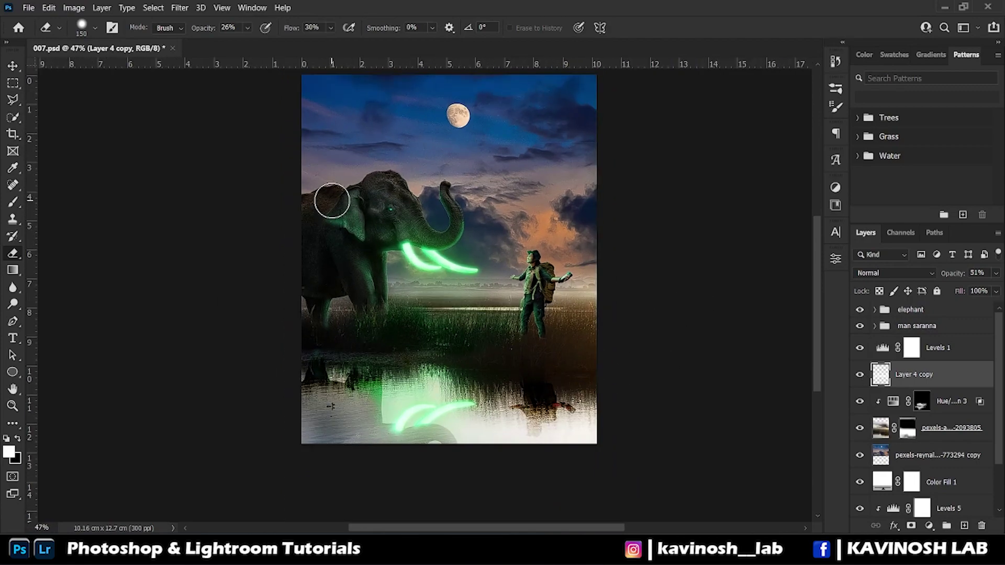
scroll(518, 226, "down", 1)
scroll(590, 268, "up", 1)
left_click(859, 428)
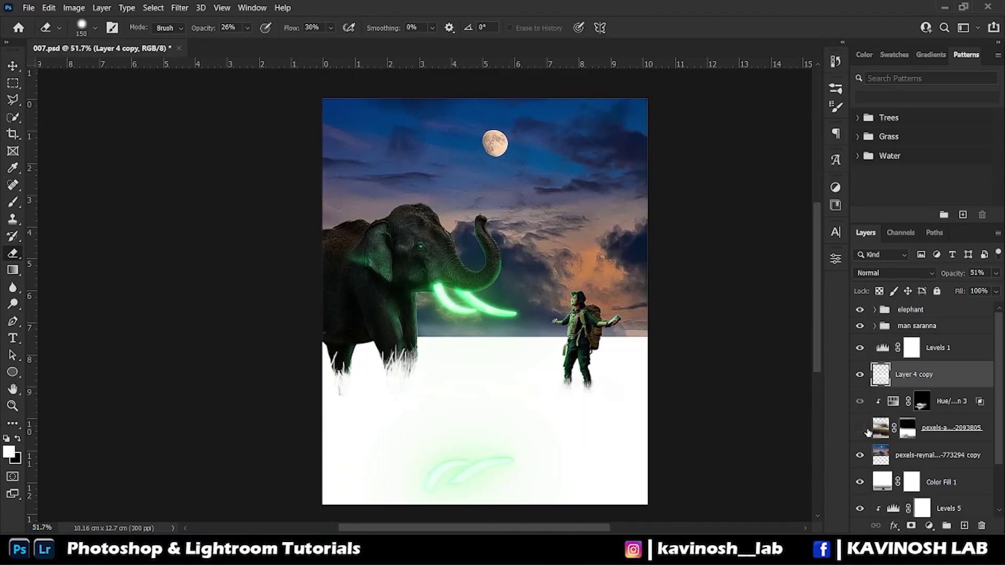
key("b")
scroll(582, 386, "up", 2)
scroll(583, 385, "up", 3)
key("F5")
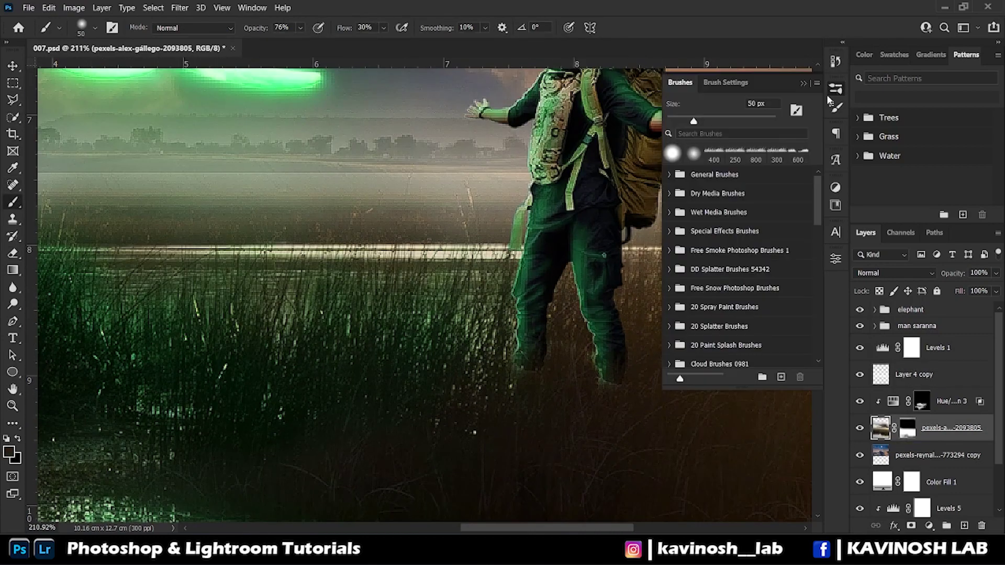
Set the grass brush to 150 px, 100% opacity and 78% flow.
key("bracketleft")
key("bracketleft")
key("bracketleft")
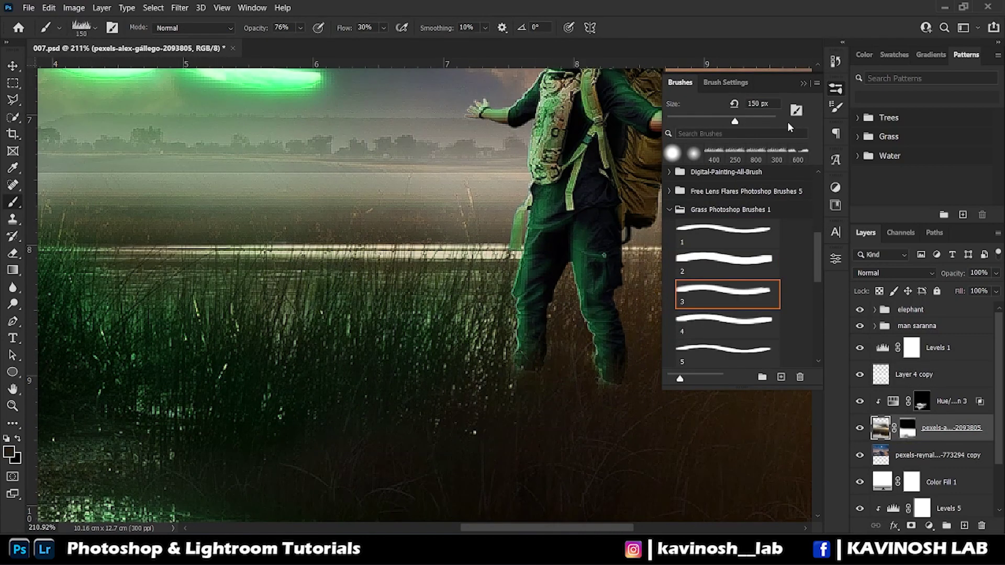
left_click(837, 108)
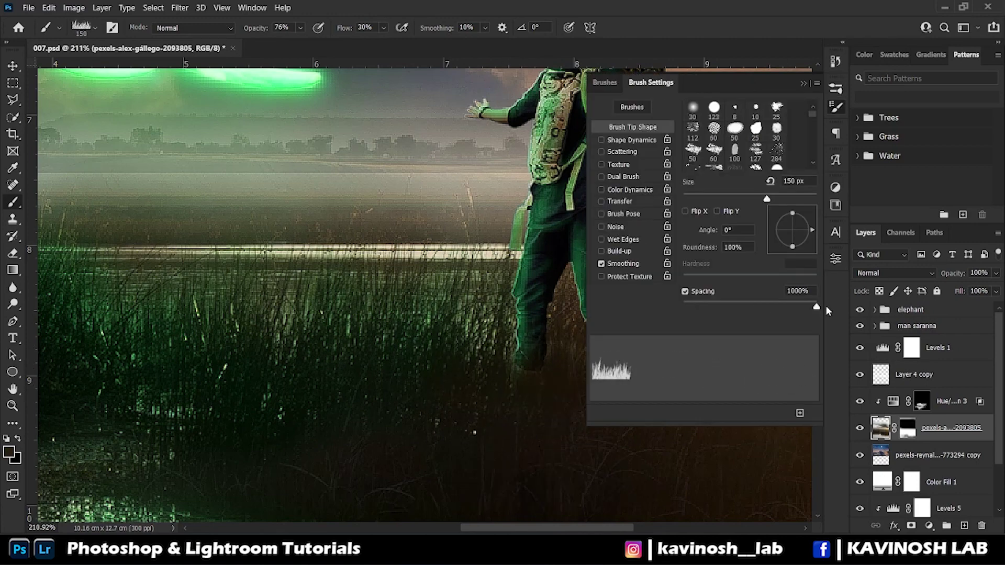
key("0")
key("shift+7")
key("shift+8")
scroll(635, 425, "down", 2)
scroll(635, 425, "down", 2)
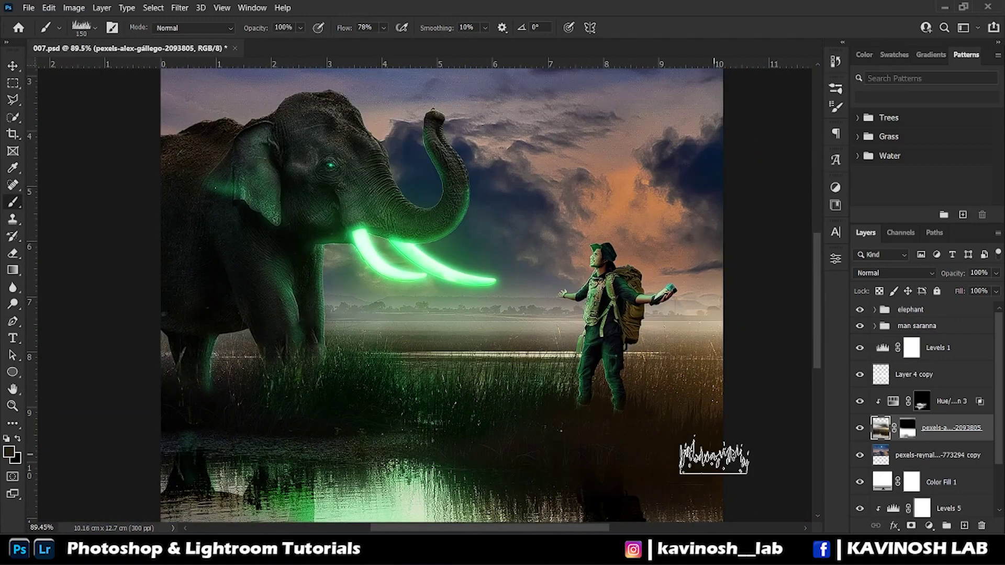
Add a new layer above the man saranna group and sample brown from the ground.
key("ctrl+shift+alt+n")
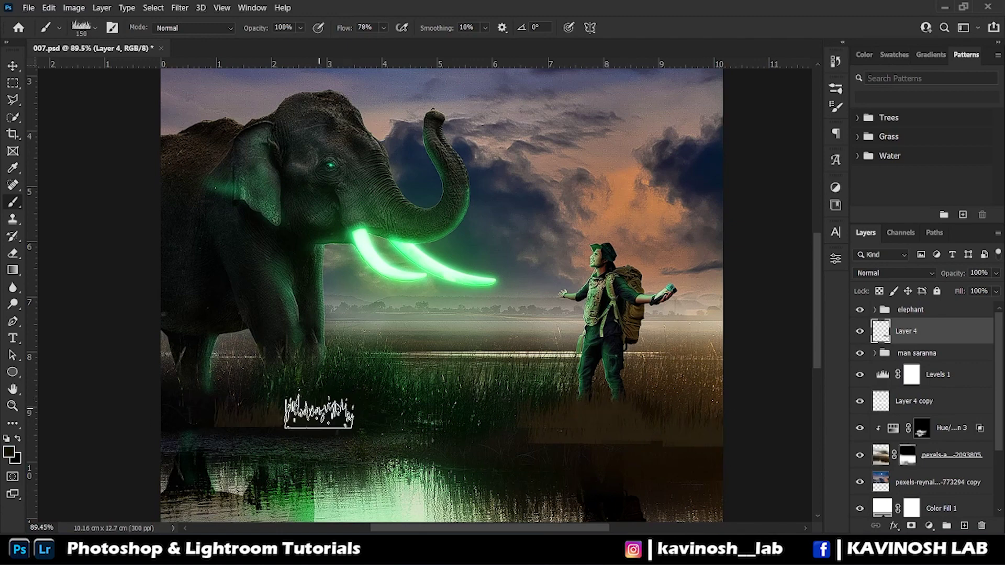
left_click(620, 411, "alt")
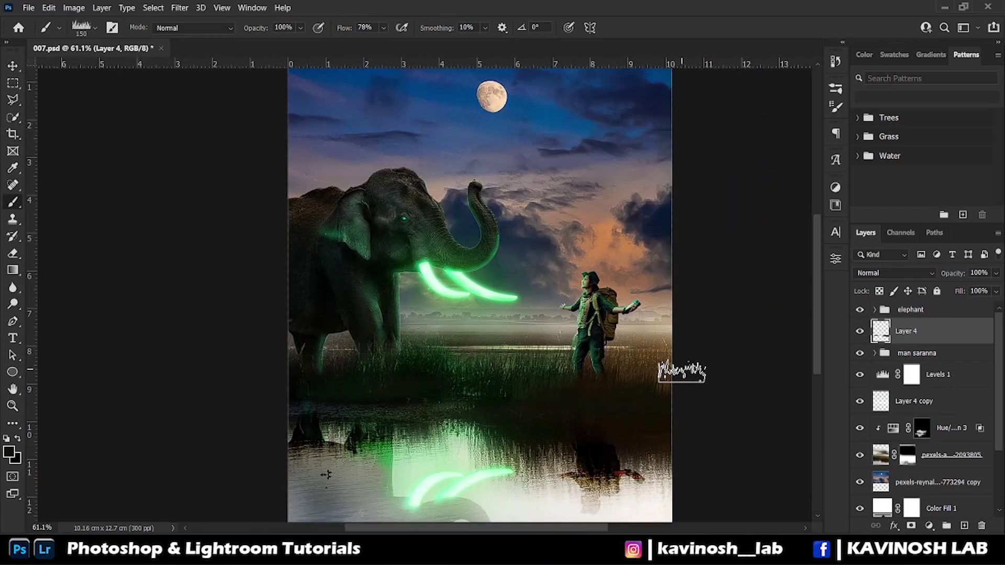
scroll(592, 232, "down", 2)
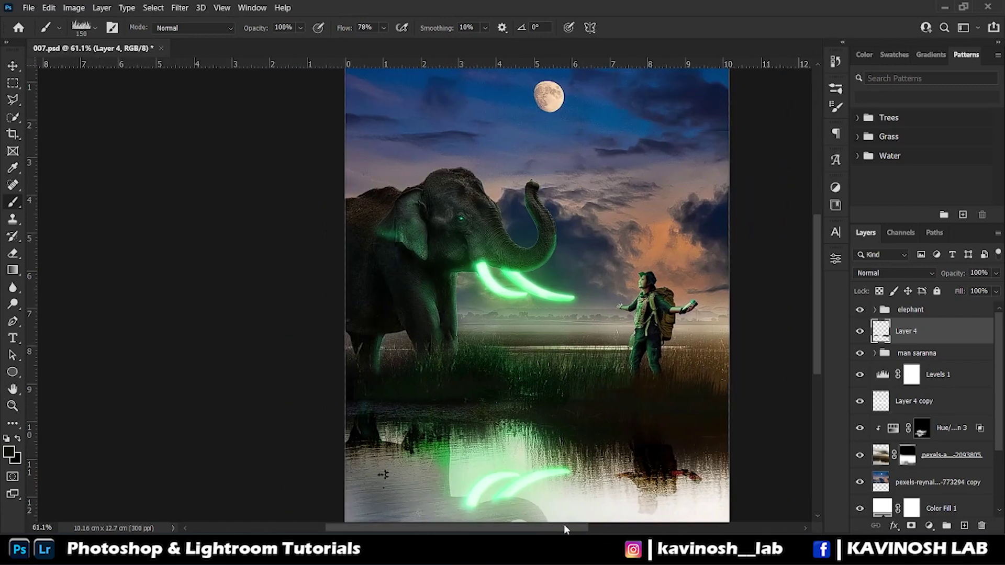
left_click(860, 482)
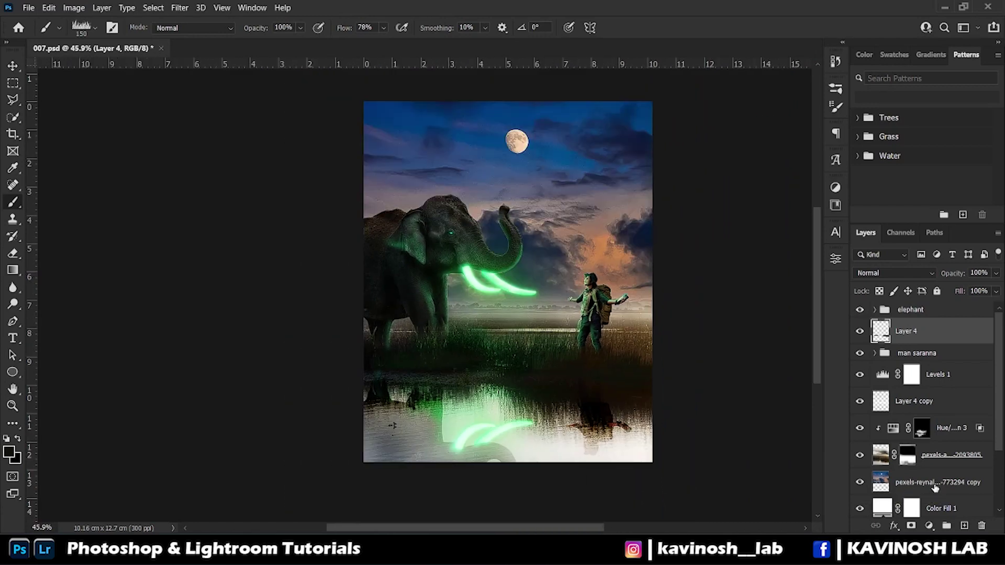
left_click(922, 428)
left_click(860, 427)
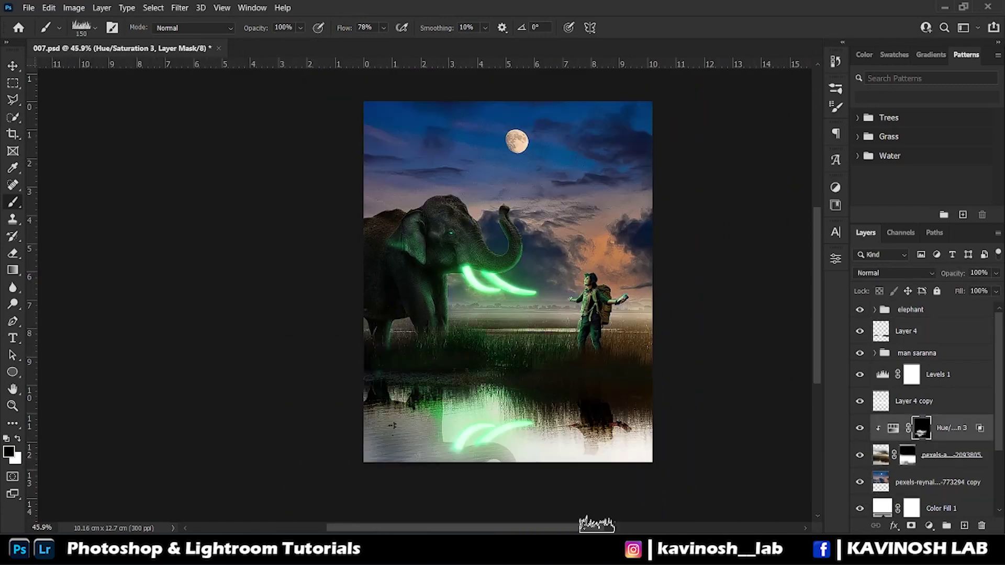
Position the mountain photo over the horizon and blend away its bright sky with Blend If.
left_click_drag(596, 527, 608, 528)
key("v")
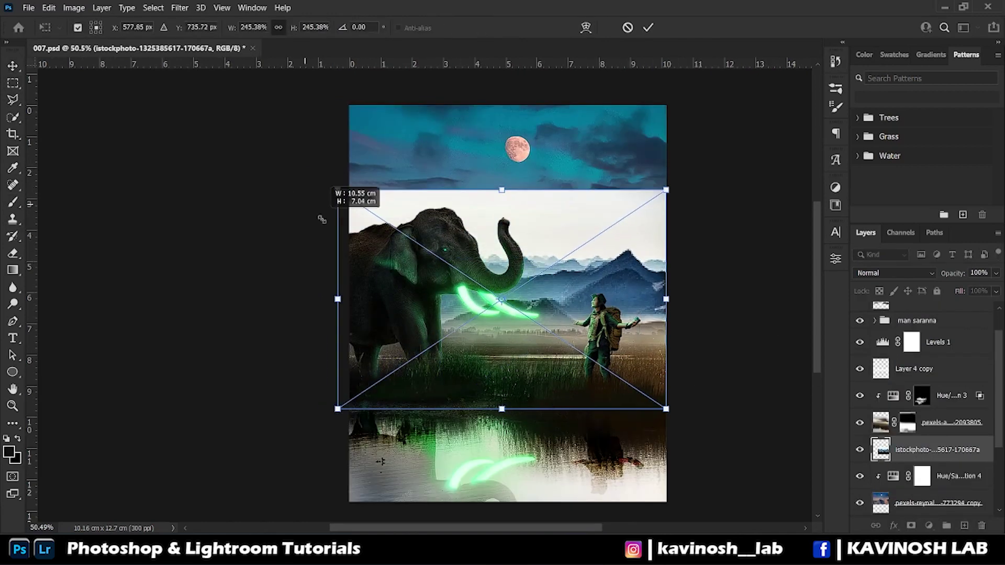
left_click_drag(639, 222, 640, 250)
left_click(648, 27)
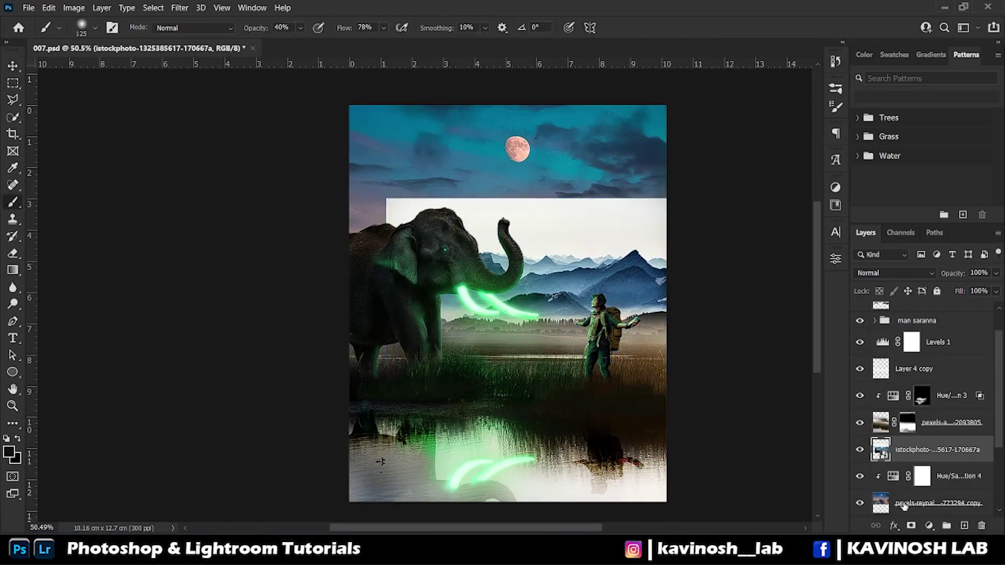
double_click(979, 450)
mouse_move(314, 389)
left_mouse_down()
mouse_move(259, 392)
mouse_move(299, 389)
mouse_move(283, 360)
left_mouse_up()
left_click_drag(150, 360, 159, 359)
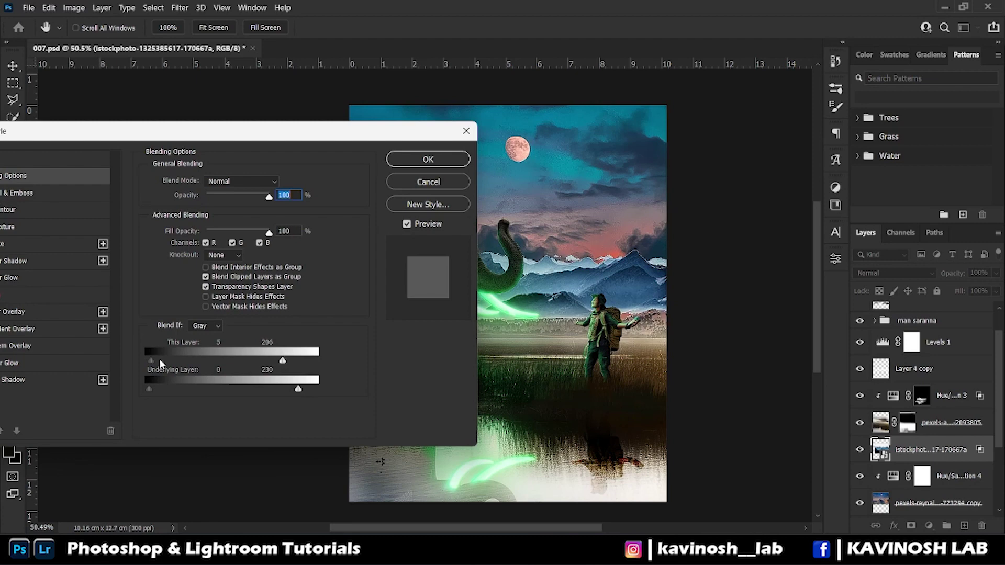
mouse_move(281, 361)
left_mouse_down()
mouse_move(219, 361)
mouse_move(291, 359)
left_mouse_up()
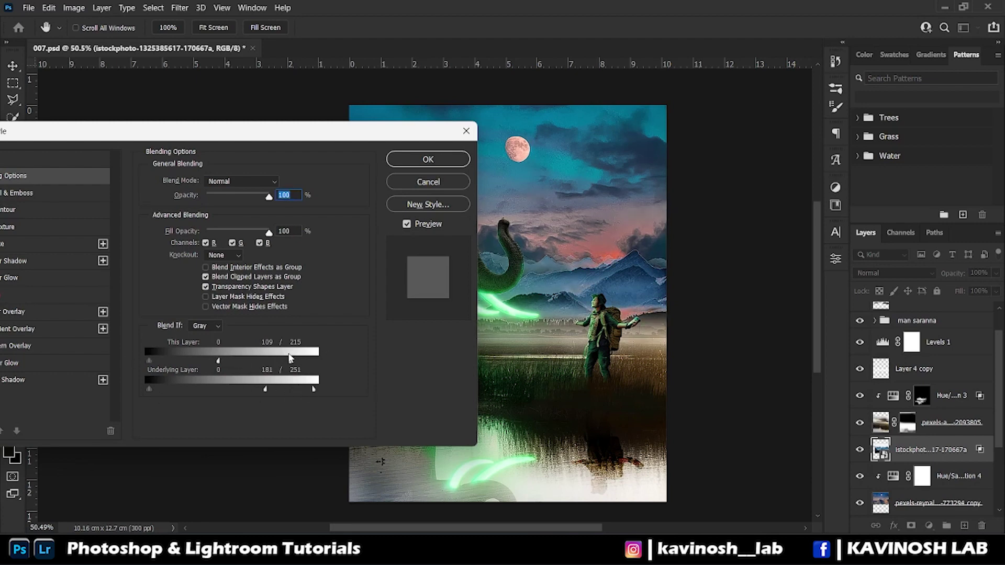
left_click(428, 159)
Hide the mountains with a black mask and paint them back along the horizon.
key("b")
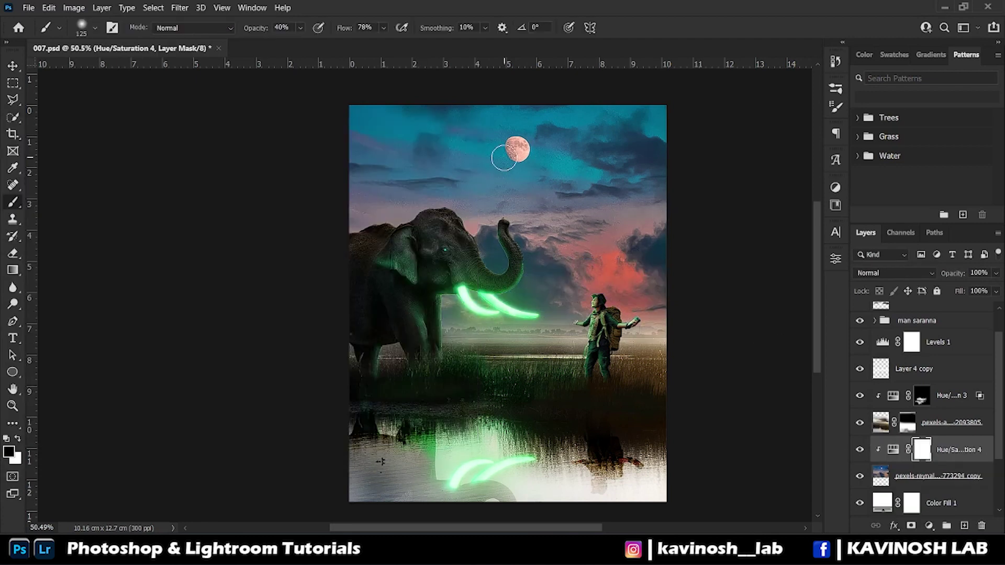
key("ctrl+z")
key("e")
key("ctrl+i")
key("b")
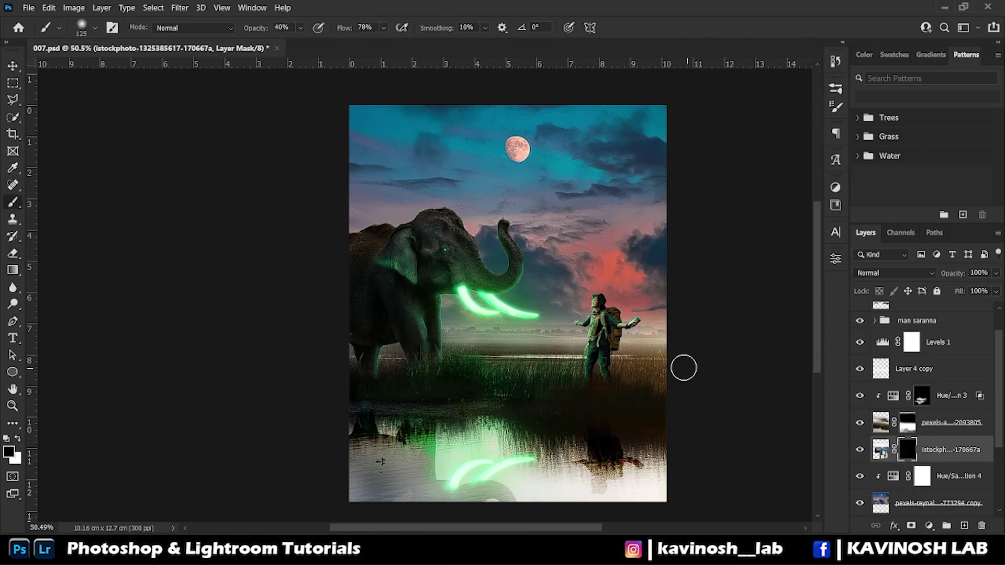
mouse_move(587, 309)
left_mouse_down()
mouse_move(668, 259)
mouse_move(446, 243)
left_mouse_up()
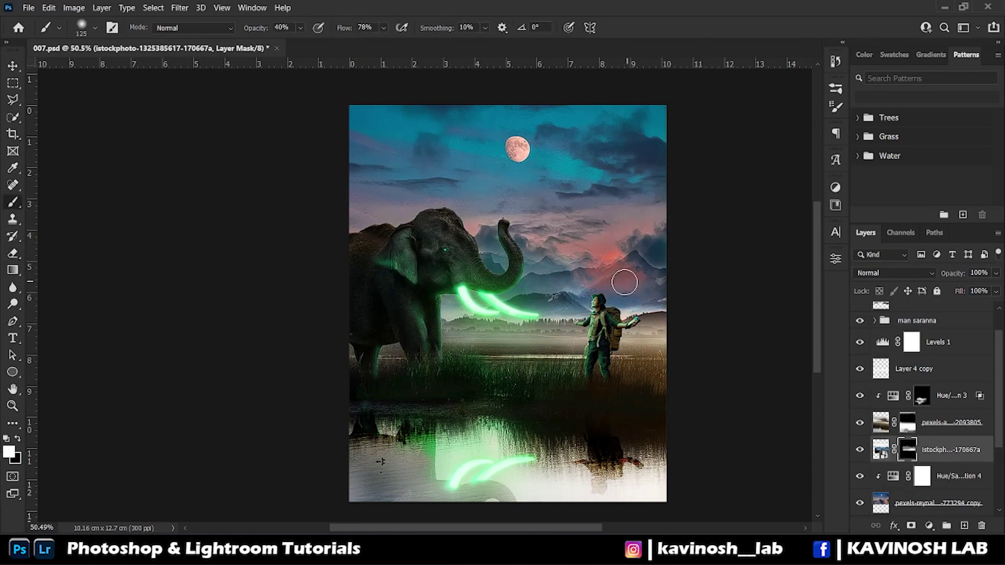
Darken the mountains with a Brightness/Contrast adjustment clipped to the istockphoto layer.
left_click(929, 525)
left_click(916, 335)
mouse_move(725, 332)
left_mouse_down()
mouse_move(716, 332)
mouse_move(731, 355)
left_mouse_up()
left_click(881, 476)
Paint black with a soft 40% brush over the sky and mountains on a new layer.
key("v")
scroll(921, 398, "up", 1)
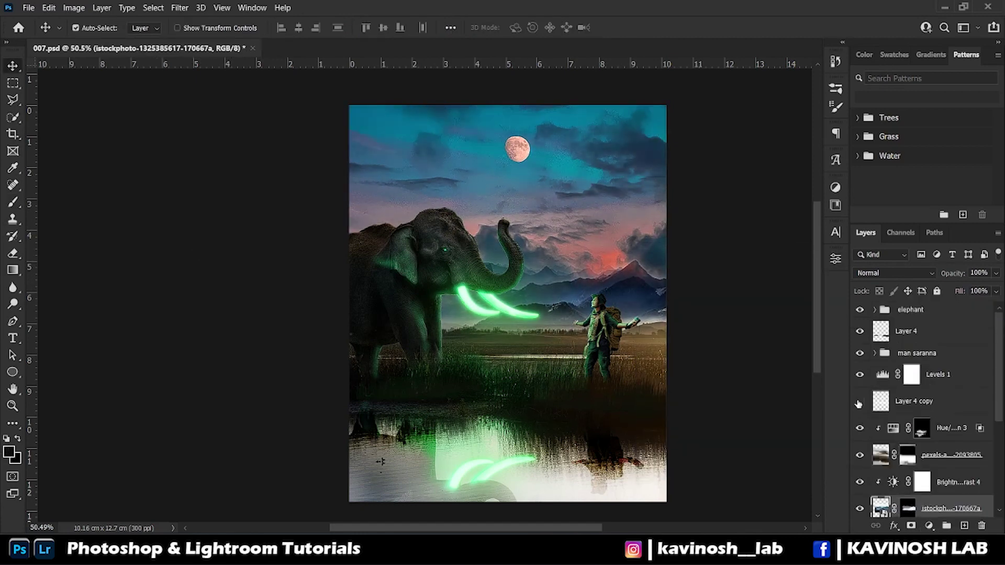
left_click(860, 397)
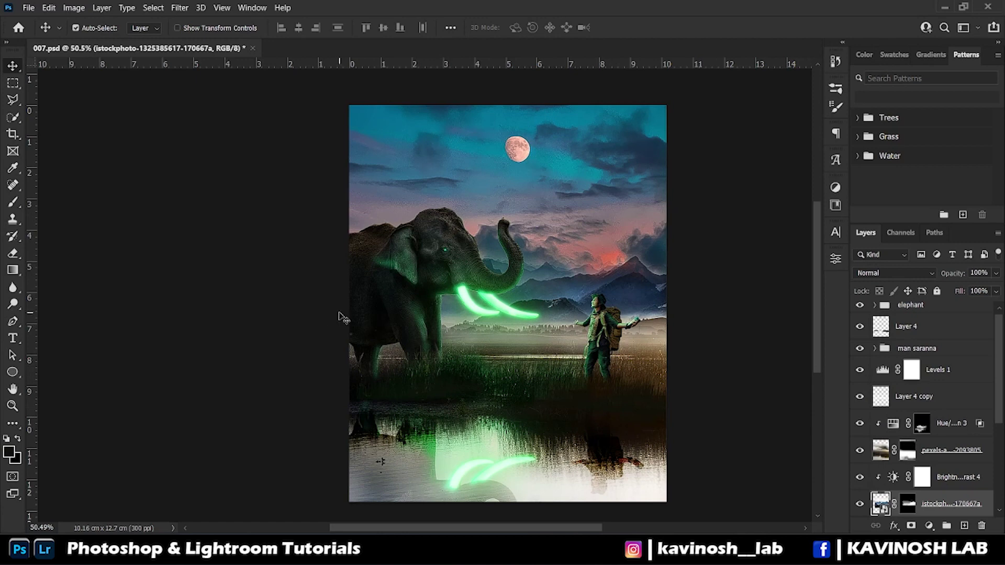
left_click(916, 397)
left_click(964, 525)
left_click(865, 55)
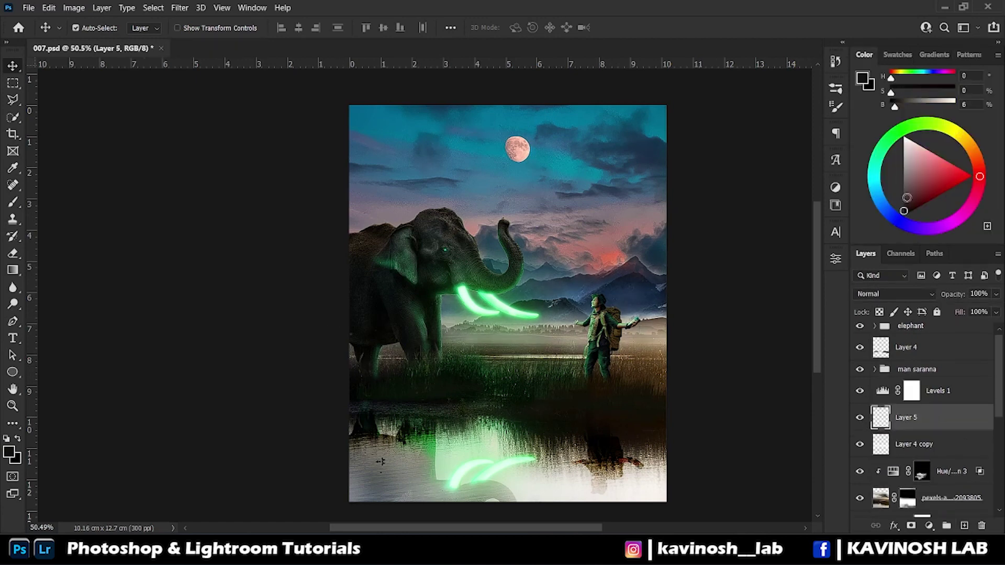
key("b")
left_click_drag(367, 314, 576, 252)
left_click_drag(461, 168, 654, 220)
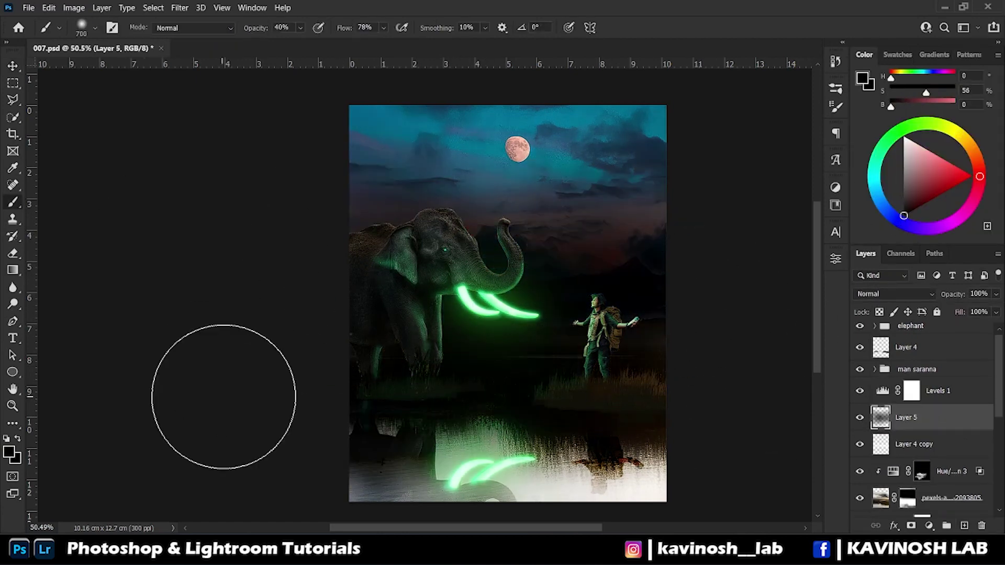
Lower the dark paint layer's Fill and Opacity to about 82%, comparing with the sky hidden.
scroll(674, 258, "down", 1)
left_click(894, 294)
left_click_drag(996, 312, 965, 329)
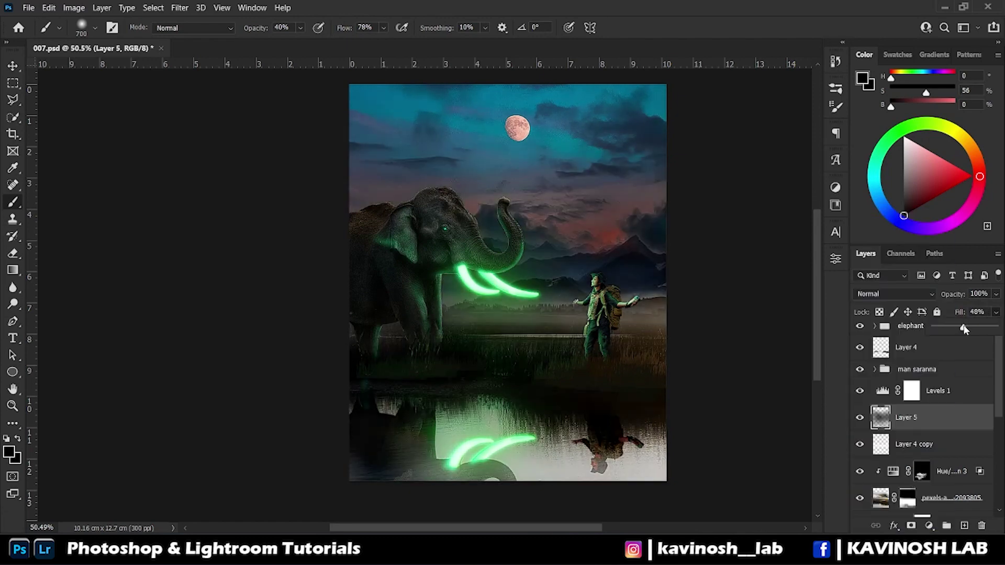
left_click_drag(996, 295, 986, 312)
scroll(921, 419, "down", 5)
left_click(860, 425)
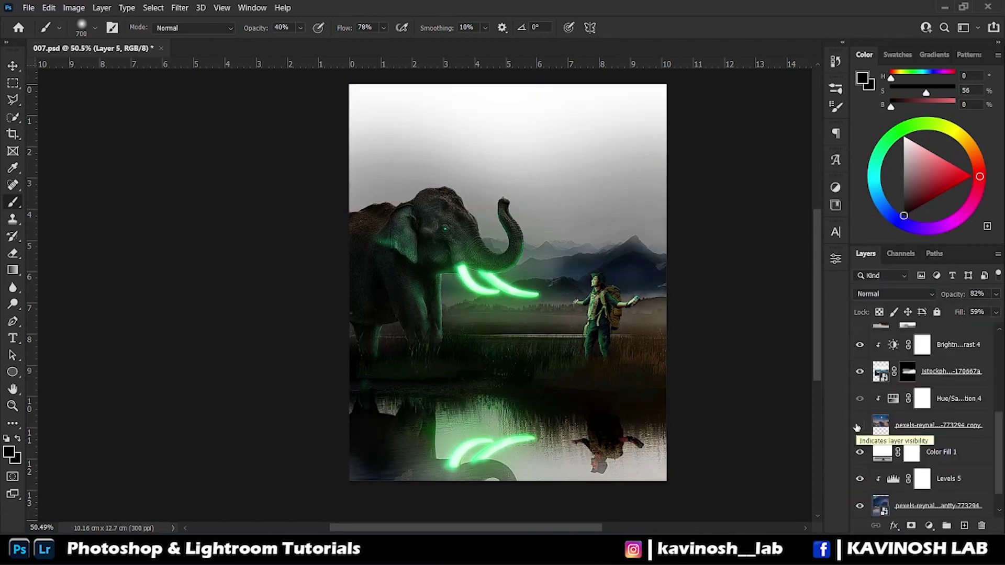
left_click(860, 426)
left_click(859, 425)
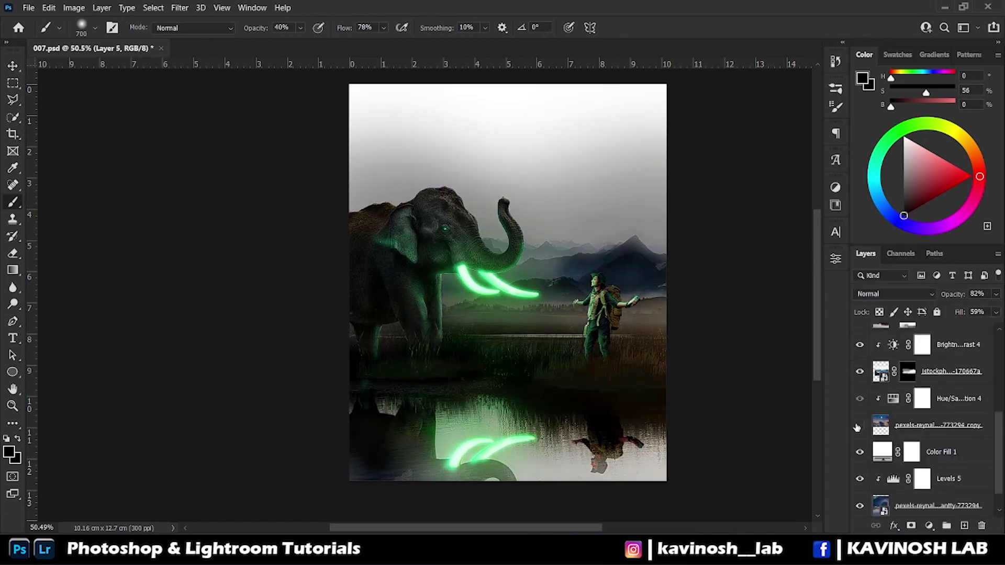
scroll(857, 428, "up", 1)
Clip a Levels adjustment to the sky copy with Output Levels black raised to 144.
left_click(859, 458)
left_click(937, 458)
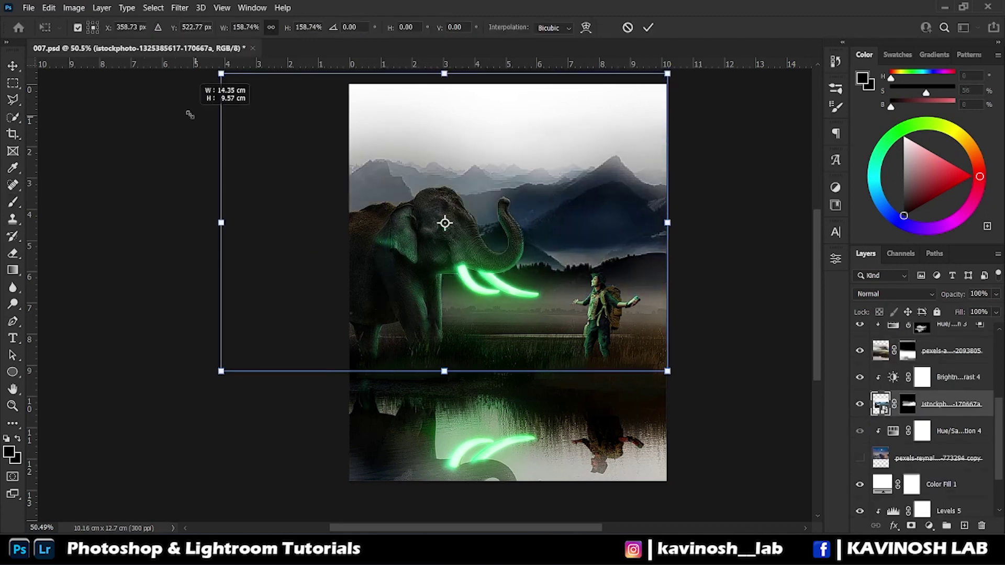
left_click(929, 526)
left_click(851, 357)
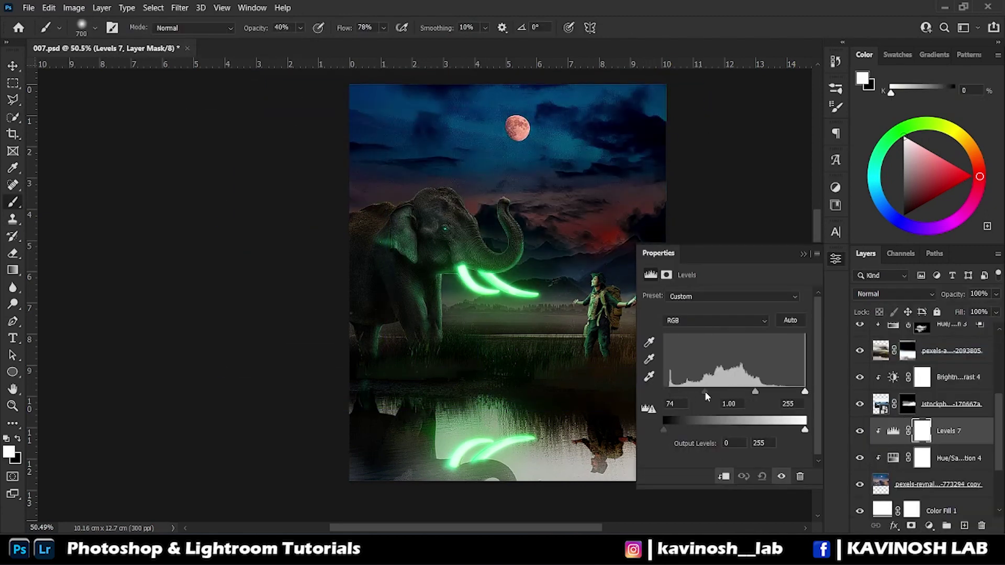
left_click_drag(664, 429, 698, 429)
left_click_drag(805, 429, 789, 429)
left_click_drag(700, 429, 744, 429)
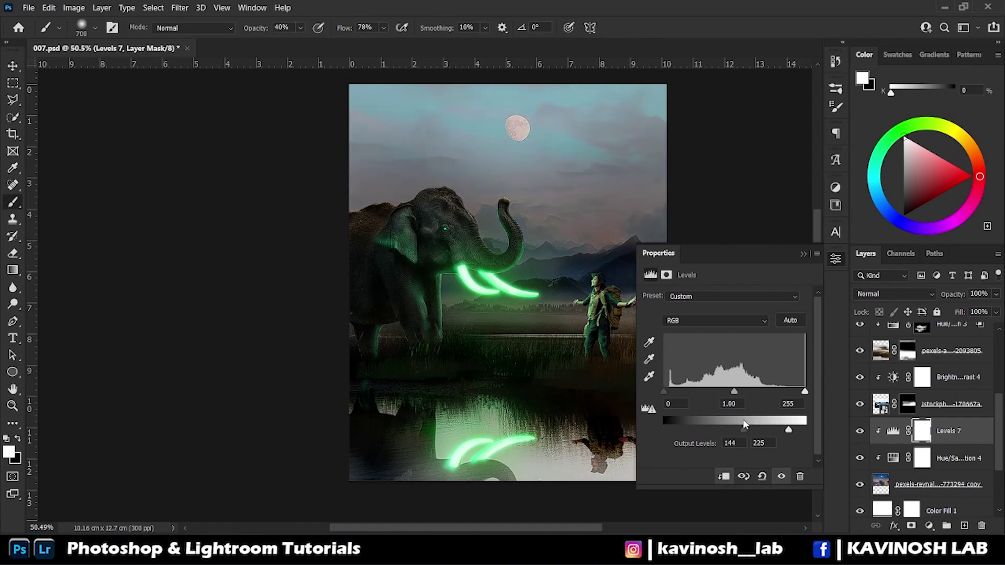
Adjust the Fill amount of the sky photo copy layer.
left_click(804, 254)
left_click(937, 484)
left_click(996, 312)
mouse_move(998, 328)
left_mouse_down()
mouse_move(977, 330)
mouse_move(998, 329)
left_mouse_up()
Raise the overlay Layer 2 inside the elephant group to 64% opacity.
scroll(458, 302, "right", 1)
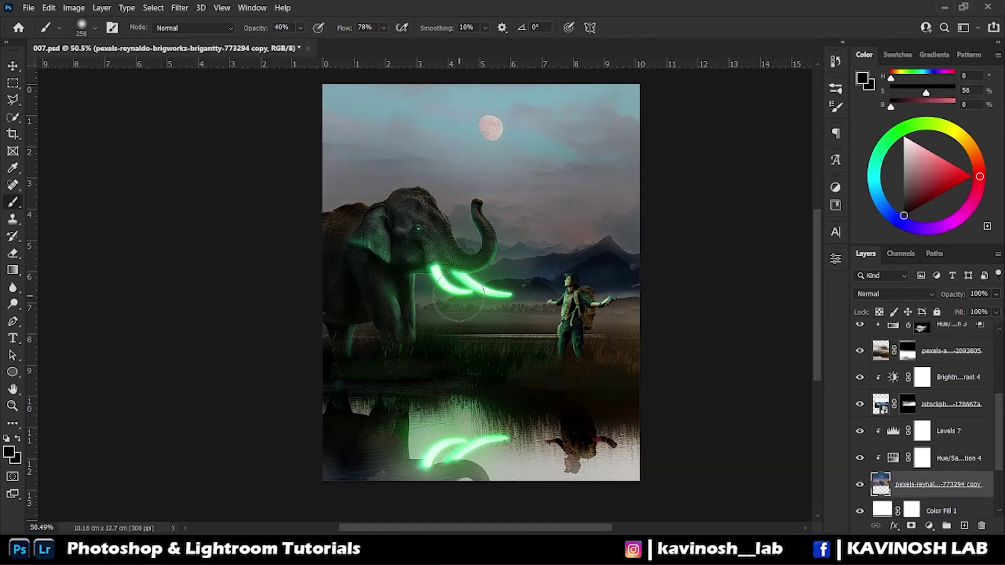
scroll(862, 378, "up", 3)
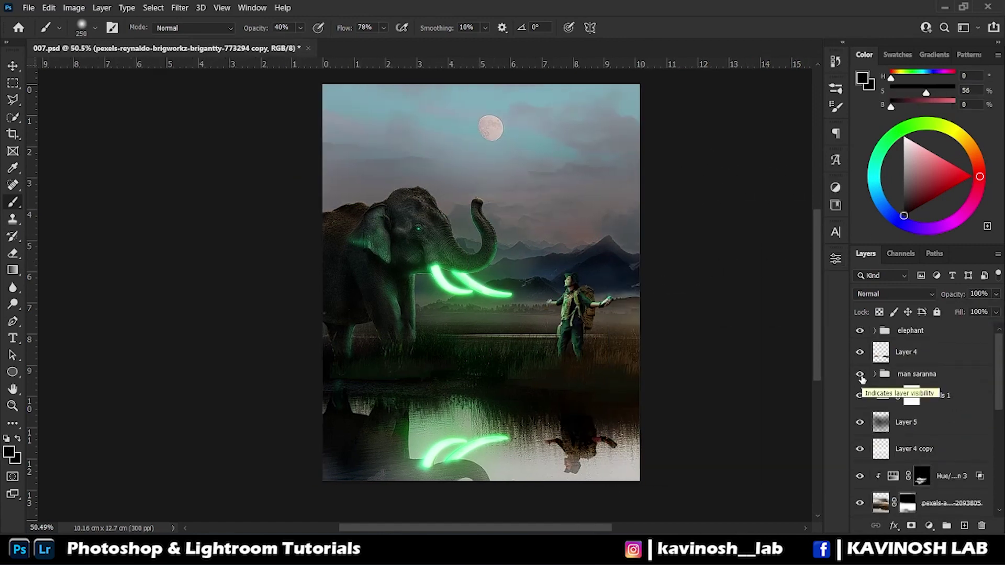
left_click(914, 334)
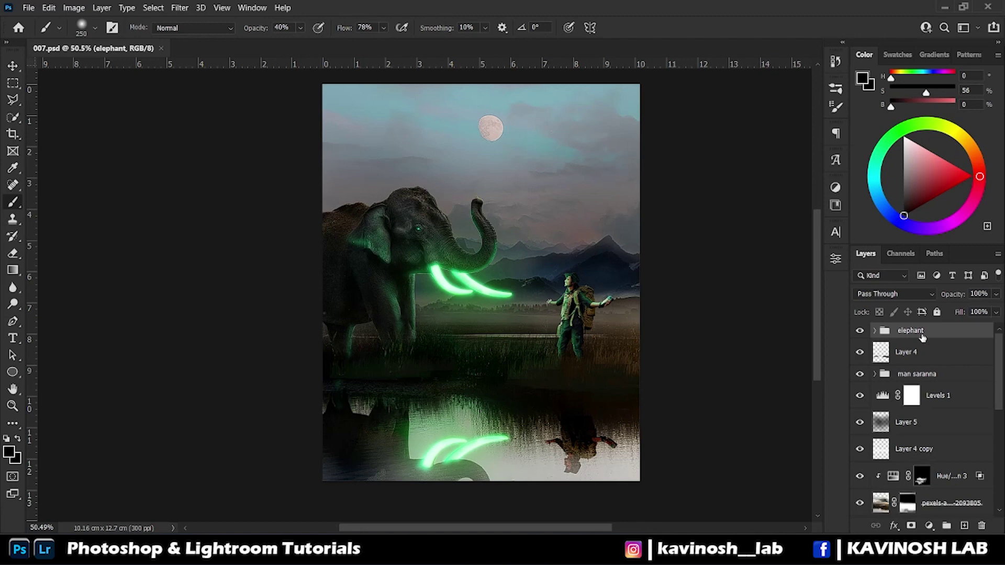
left_click(963, 430)
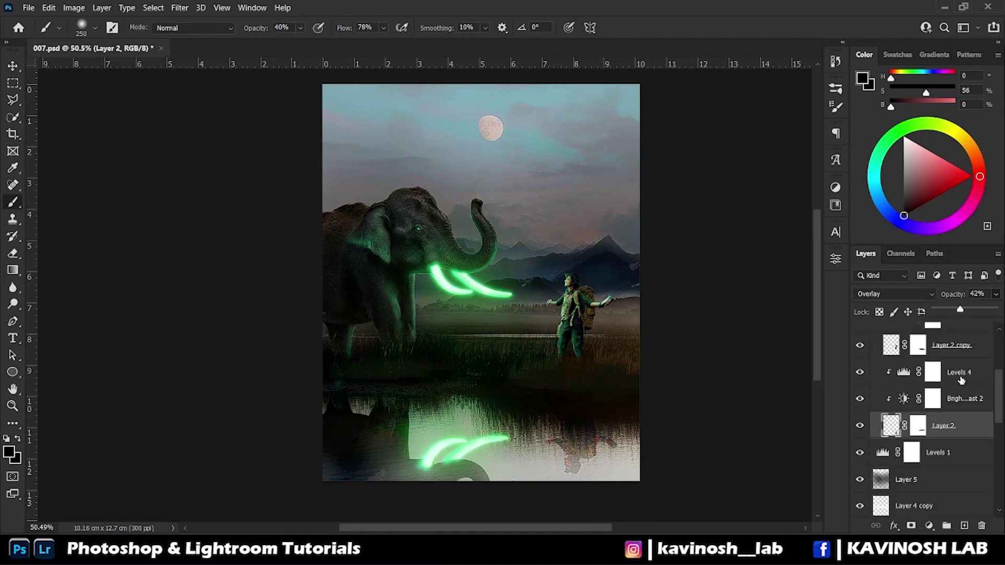
left_click_drag(961, 309, 973, 311)
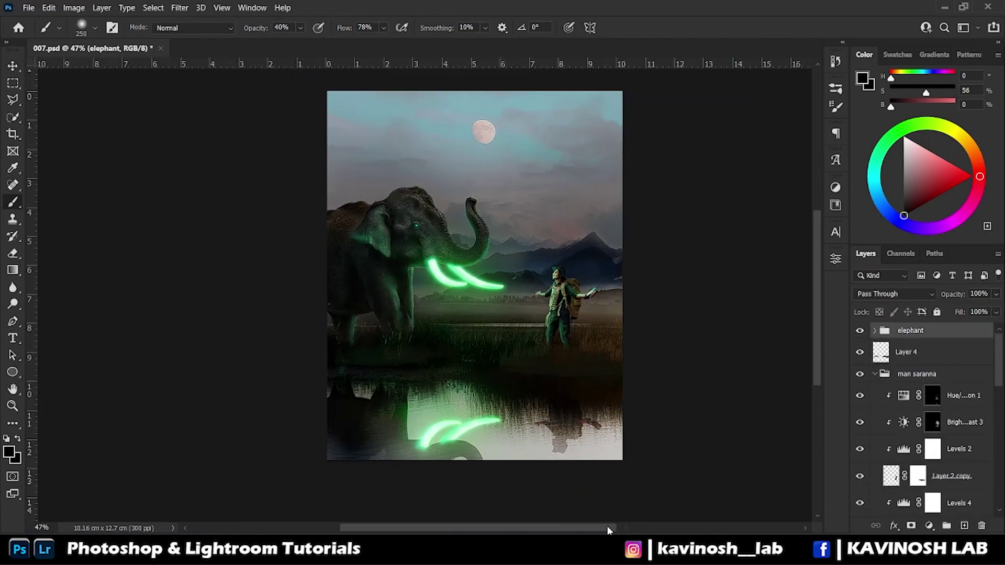
Stamp all visible layers onto a new top layer; in Camera Raw, lower highlights and lift shadows.
key("ctrl+alt+shift+e")
key("v")
left_click(179, 7)
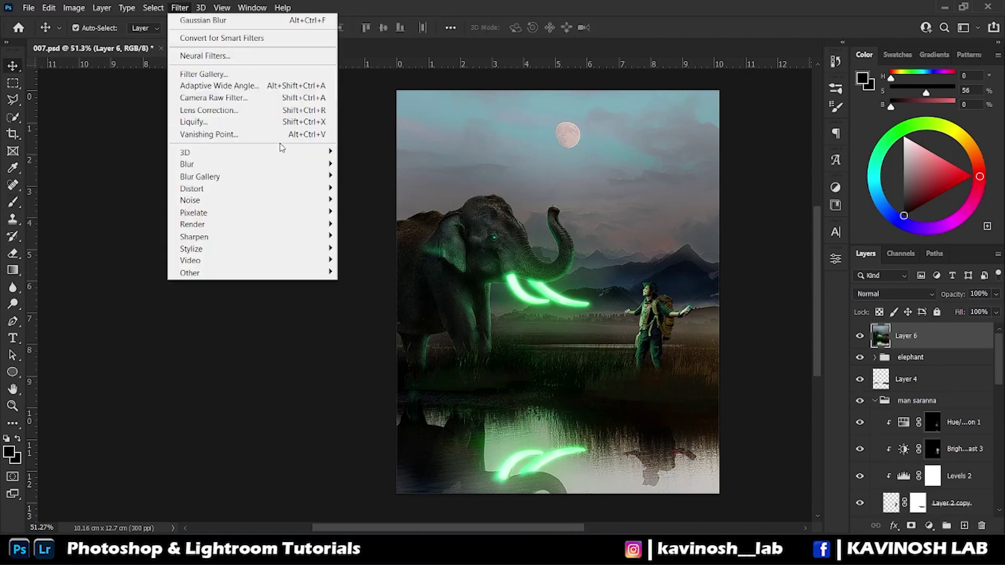
left_click(212, 98)
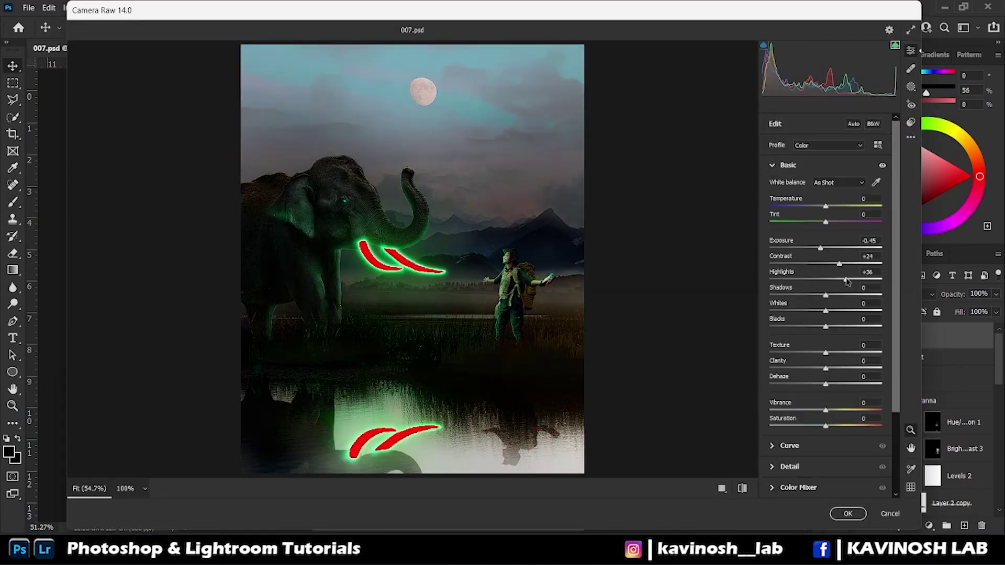
mouse_move(846, 279)
left_mouse_down()
mouse_move(816, 279)
mouse_move(859, 295)
mouse_move(801, 327)
mouse_move(819, 311)
mouse_move(808, 327)
left_mouse_up()
left_click_drag(826, 384, 828, 385)
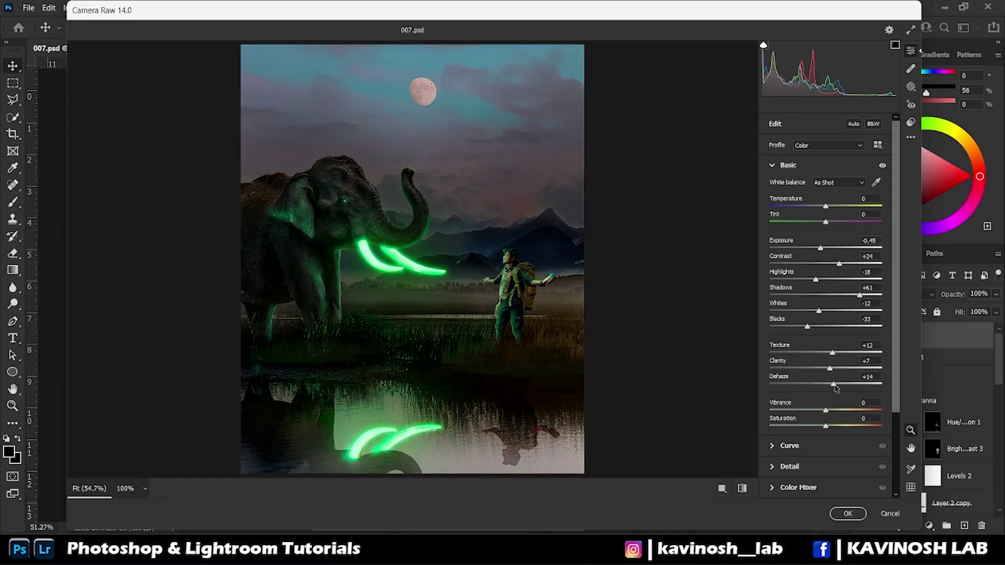
scroll(826, 325, "down", 2)
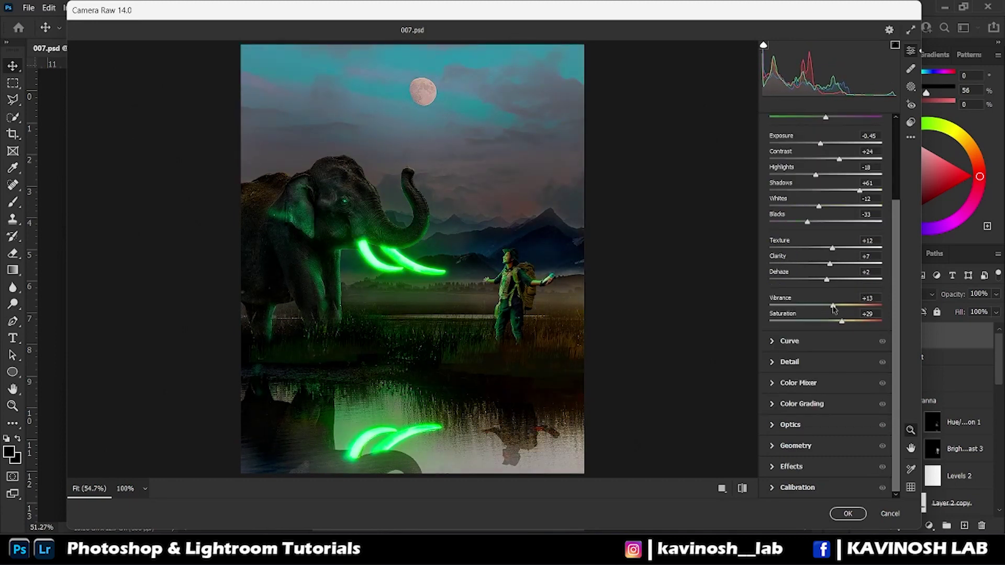
Brighten the Aqua luminance in the Camera Raw Color Mixer to lighten the teal sky.
left_click(789, 362)
left_click(797, 316)
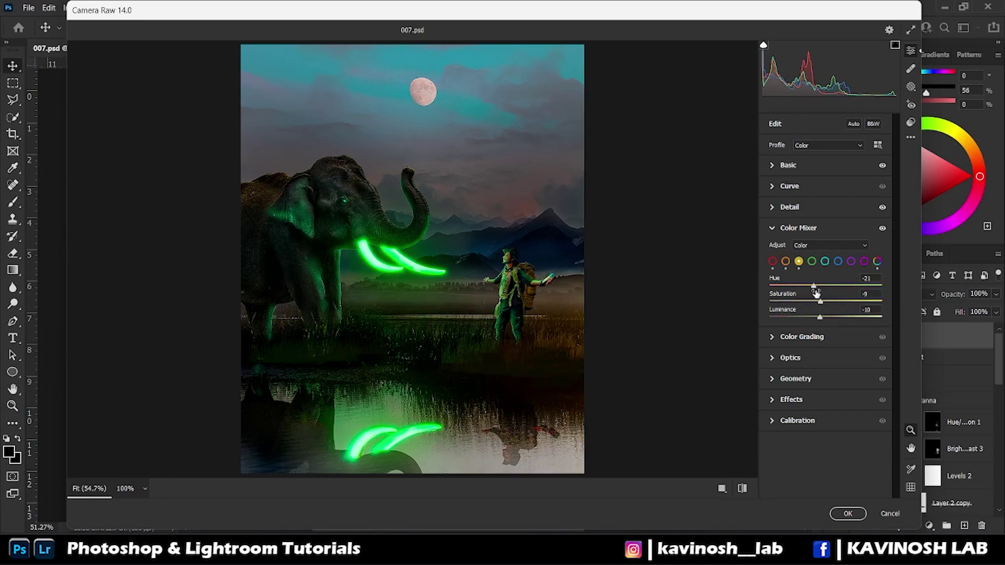
left_click(826, 262)
left_click_drag(826, 317, 862, 317)
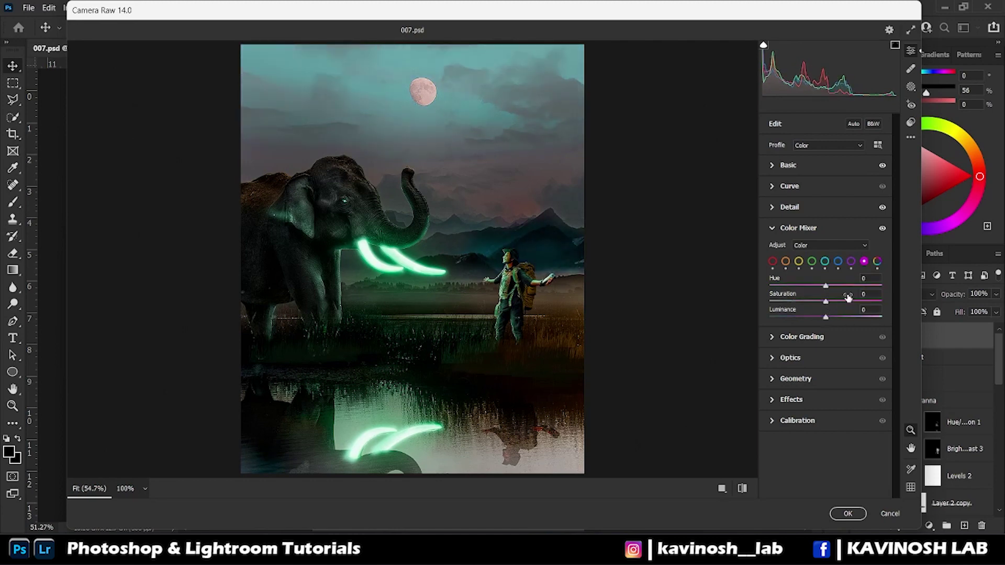
left_click(802, 337)
scroll(867, 355, "down", 3)
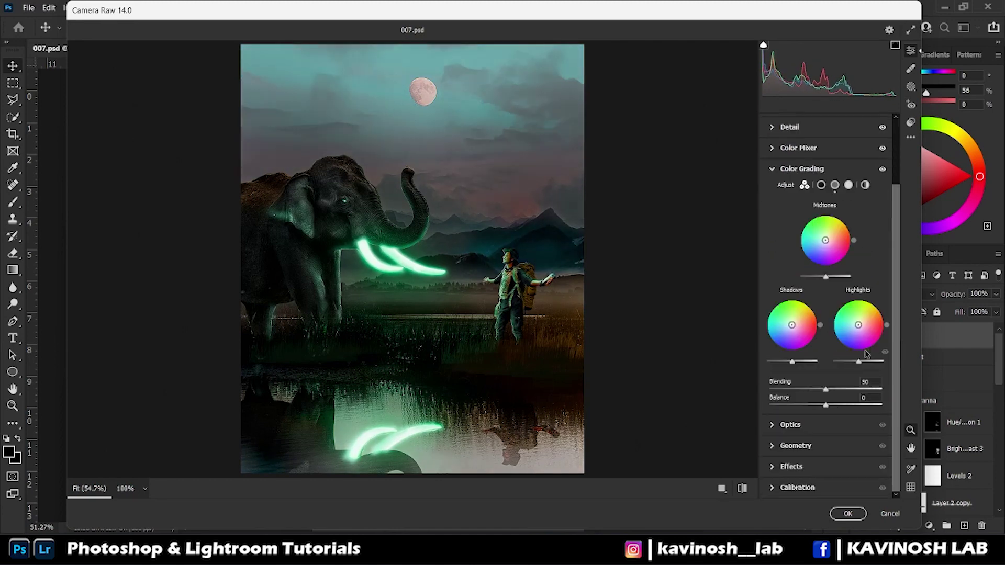
Lower the highlights and lift the shadows on the Point Curve, then apply the grade.
key("ctrl+alt+2")
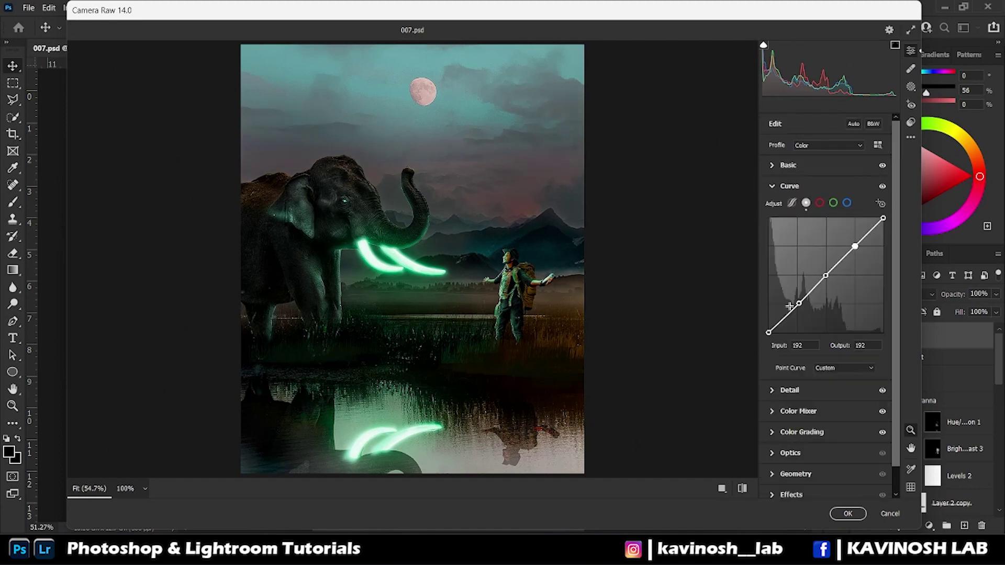
left_click_drag(855, 246, 859, 254)
left_click_drag(854, 242, 860, 244)
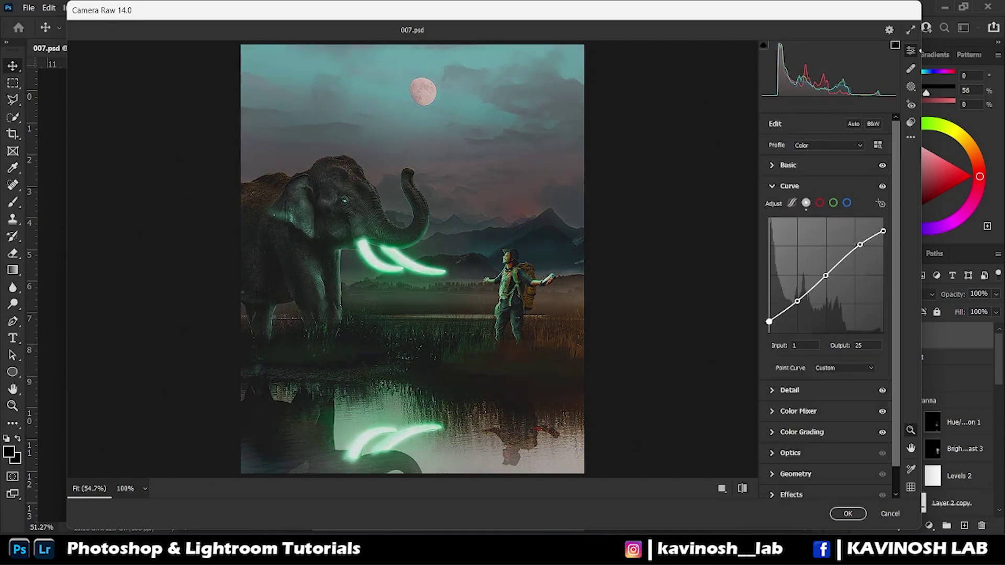
left_click(799, 301)
left_click_drag(799, 302, 799, 299)
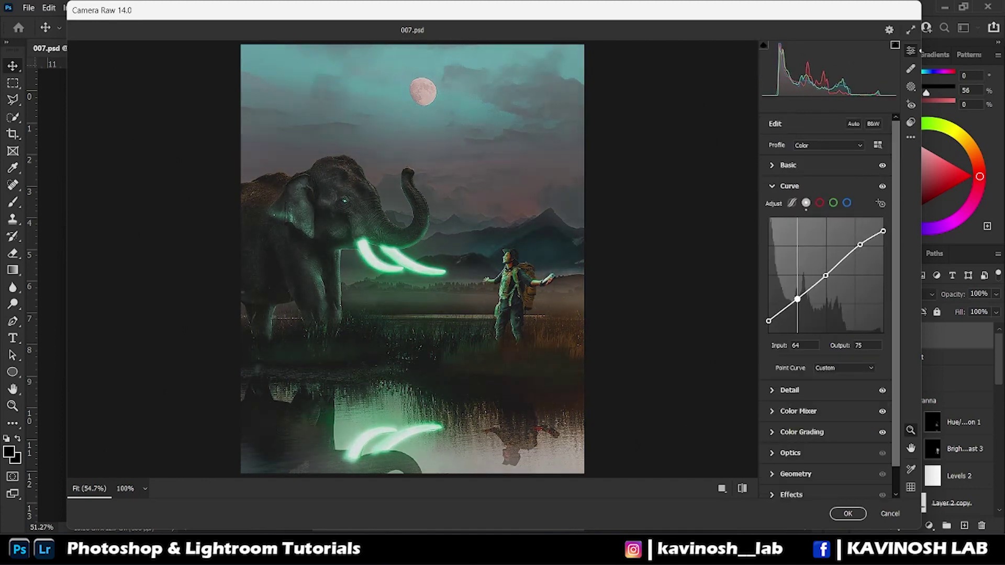
left_click(848, 514)
left_click(859, 336)
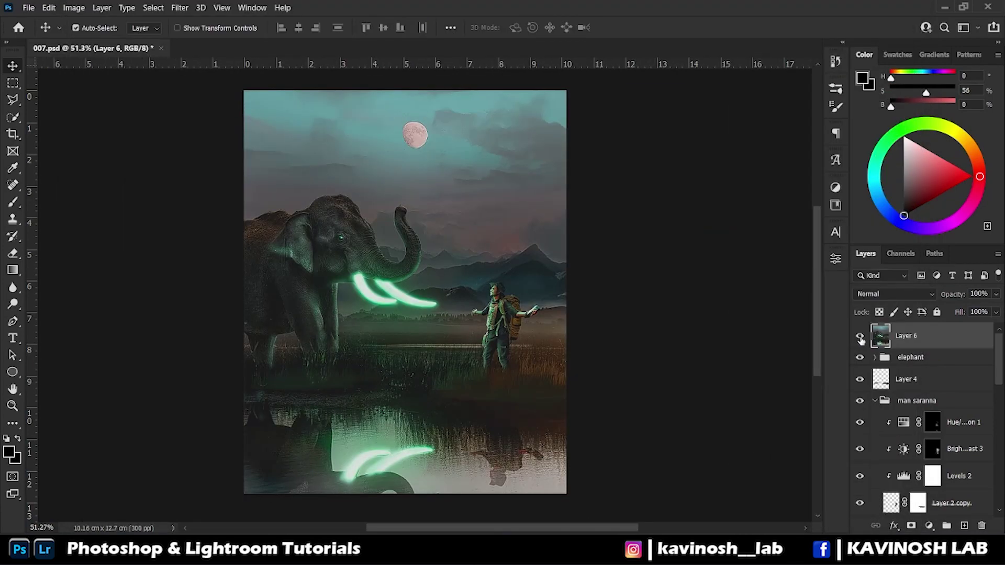